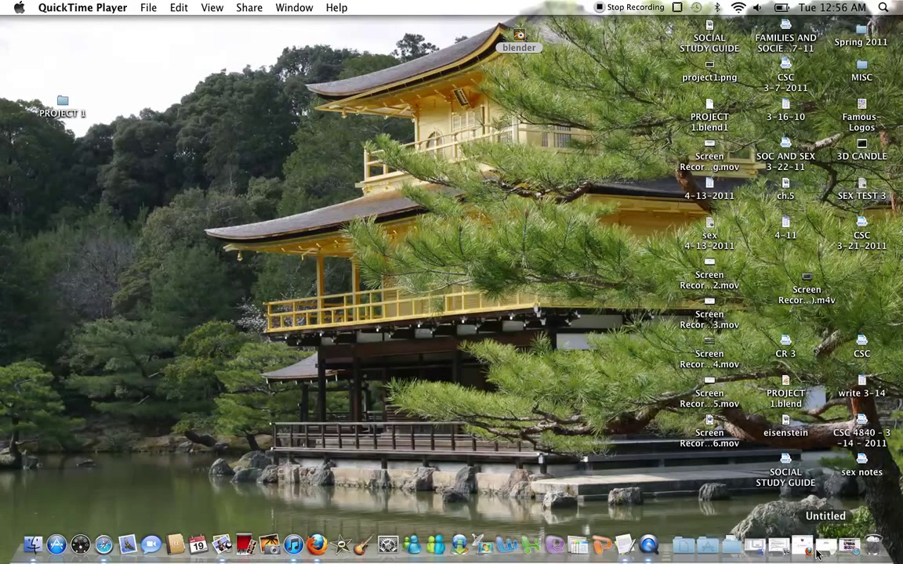
Minimize the title document, switch to Blender by launching it, and dismiss its splash screen.
{"action": "left_click", "coordinate": [631, 547]}
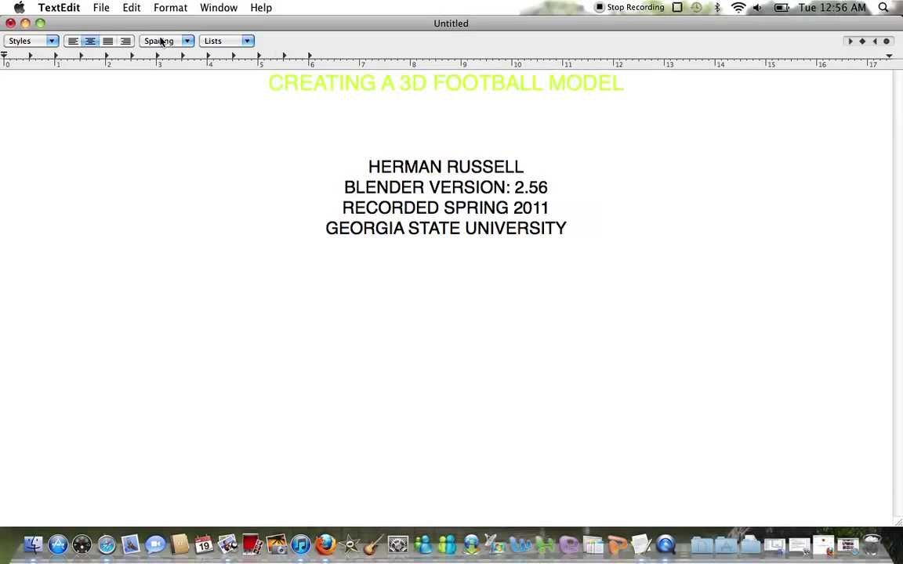
{"action": "left_click", "coordinate": [25, 23]}
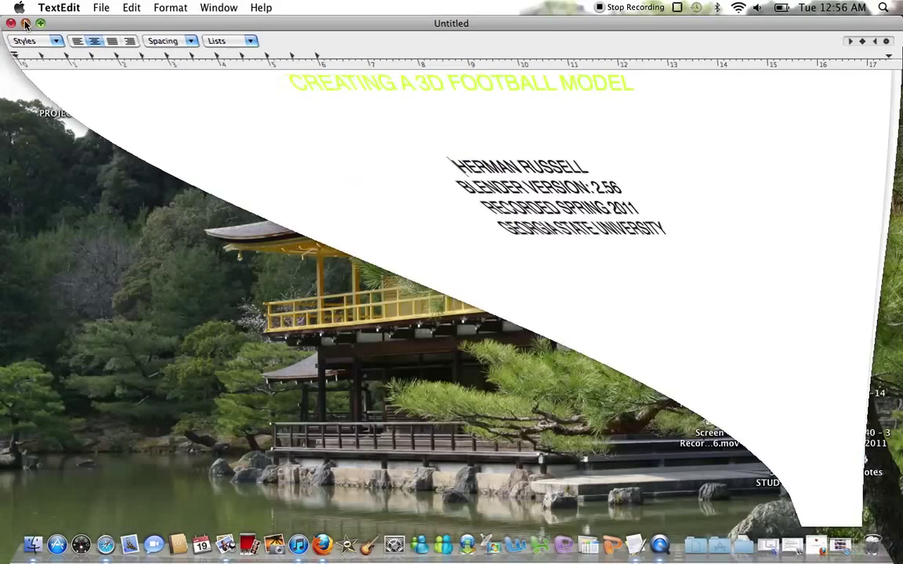
{"action": "left_click", "coordinate": [511, 40]}
{"action": "double_click", "coordinate": [519, 41]}
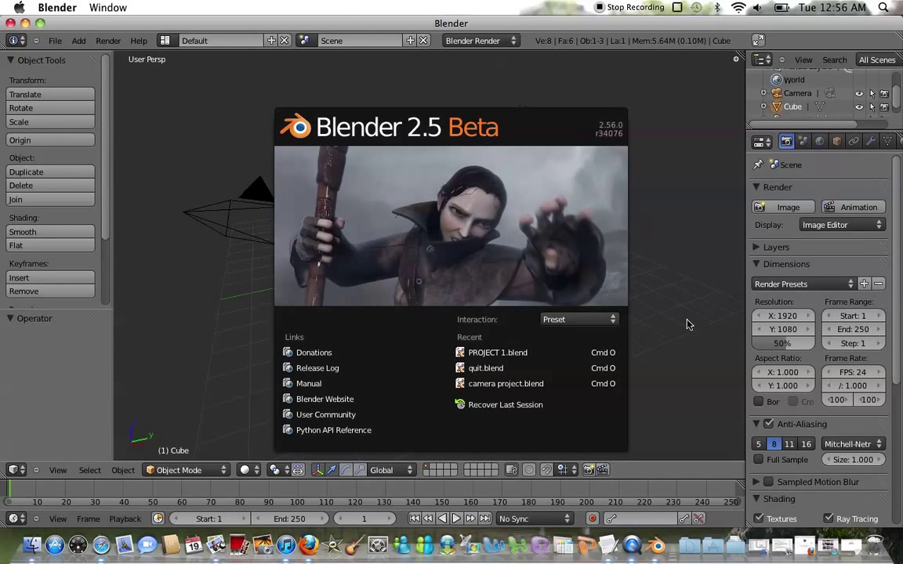
{"action": "left_click", "coordinate": [686, 323]}
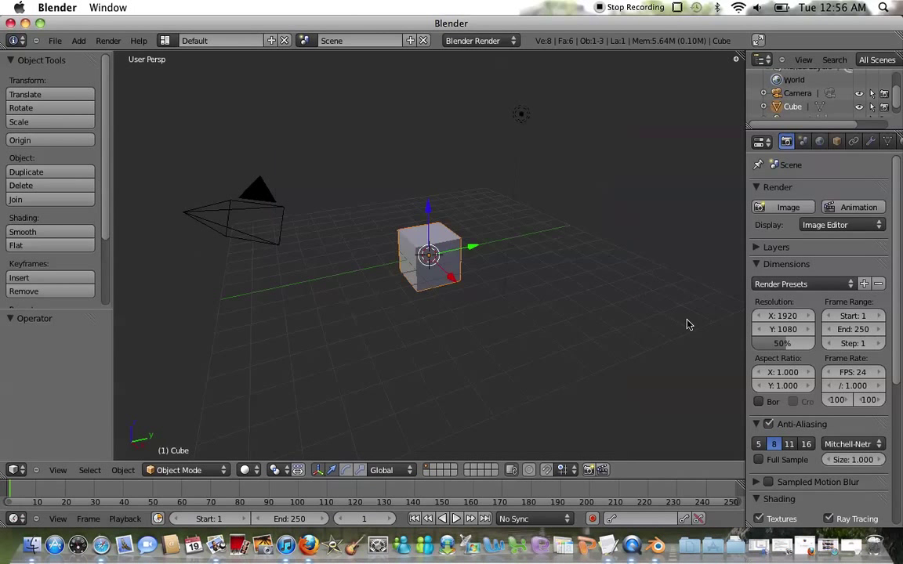
Delete the default cube and add a UV sphere in its place.
{"action": "key", "text": "x"}
{"action": "left_click", "coordinate": [446, 264]}
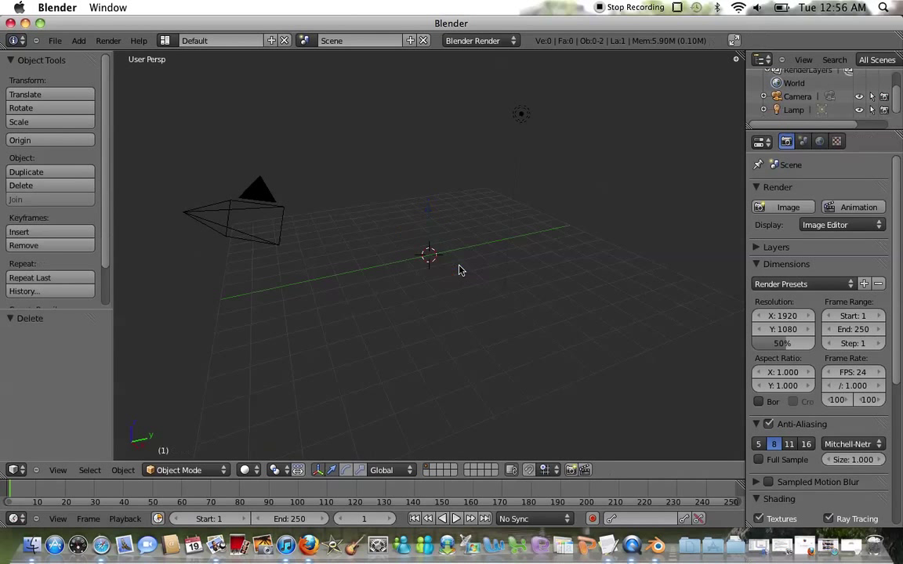
{"action": "left_click", "coordinate": [79, 40]}
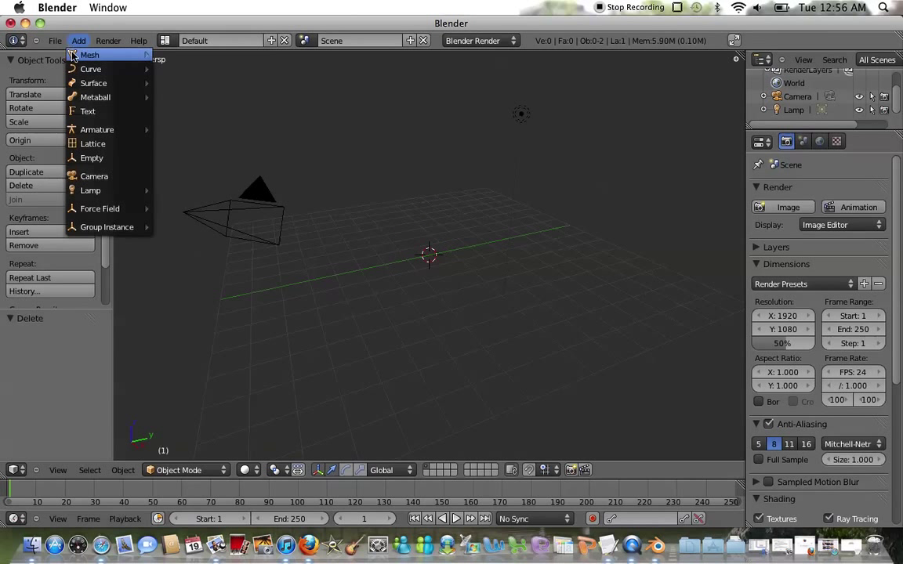
{"action": "mouse_move", "coordinate": [102, 55]}
{"action": "left_click", "coordinate": [206, 97]}
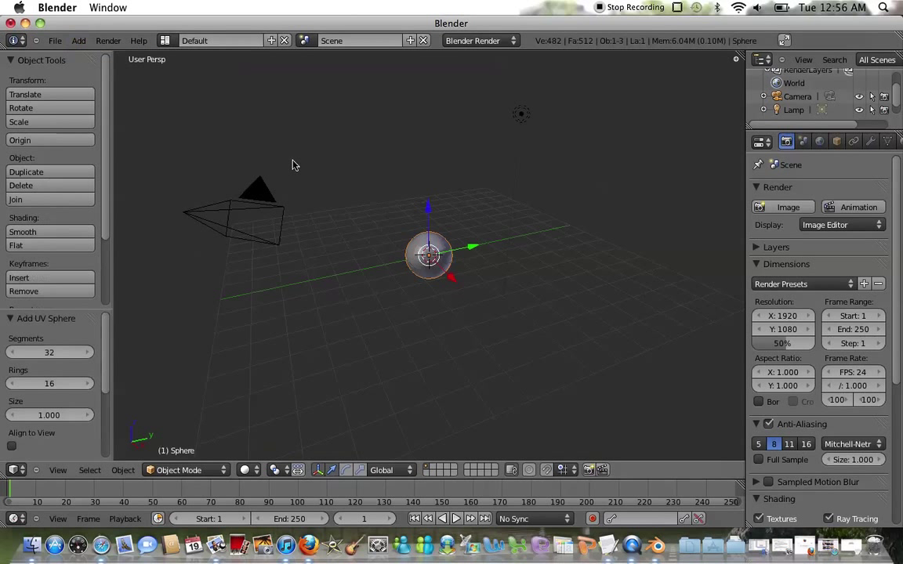
{"action": "scroll", "coordinate": [330, 184], "scroll_direction": "up", "scroll_amount": 4}
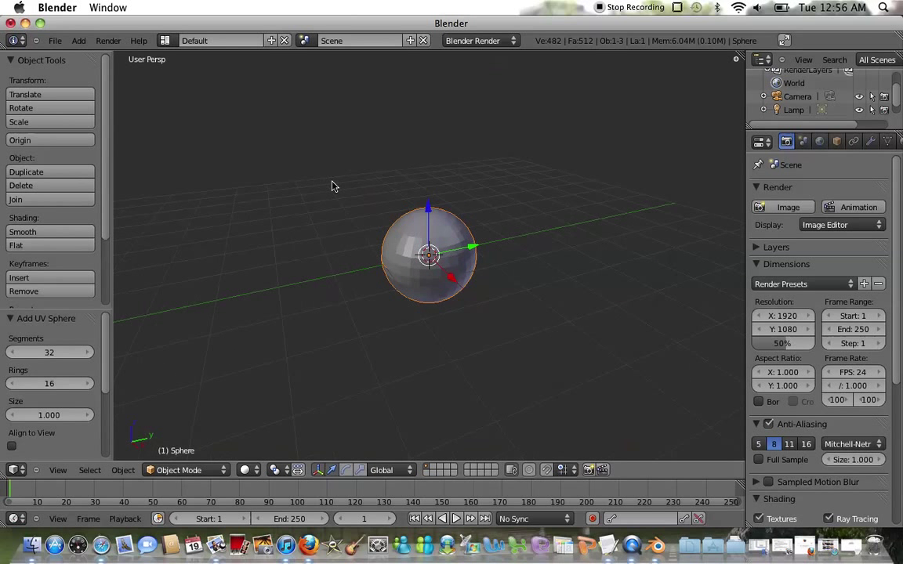
{"action": "key", "text": "r"}
{"action": "key", "text": "y"}
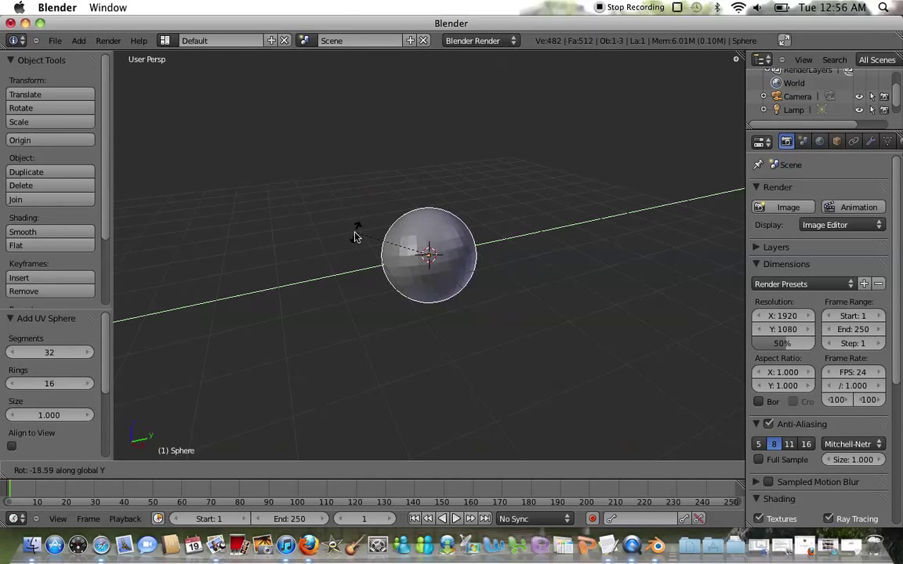
{"action": "left_click", "coordinate": [360, 192]}
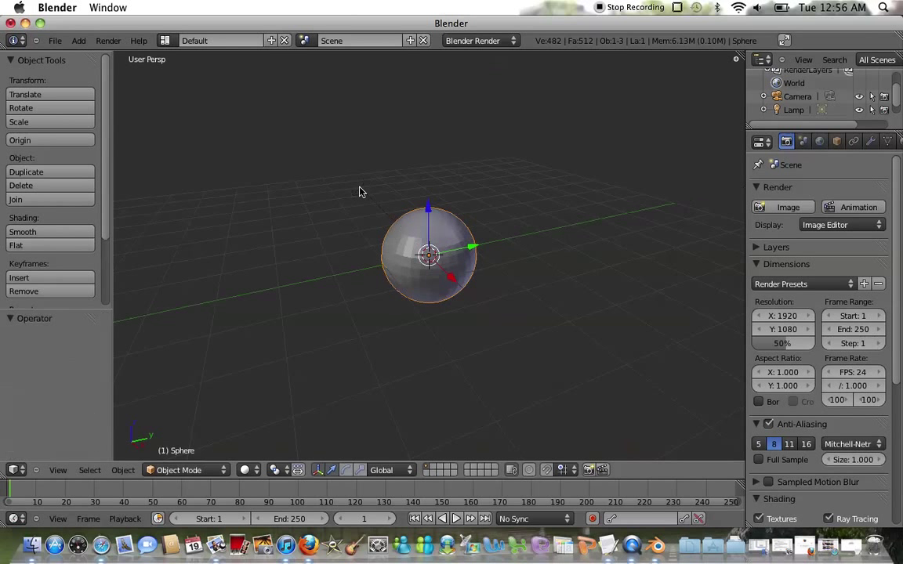
Rotate the sphere about -89 degrees around the global X axis so its poles lie along Y.
{"action": "key", "text": "r"}
{"action": "key", "text": "x"}
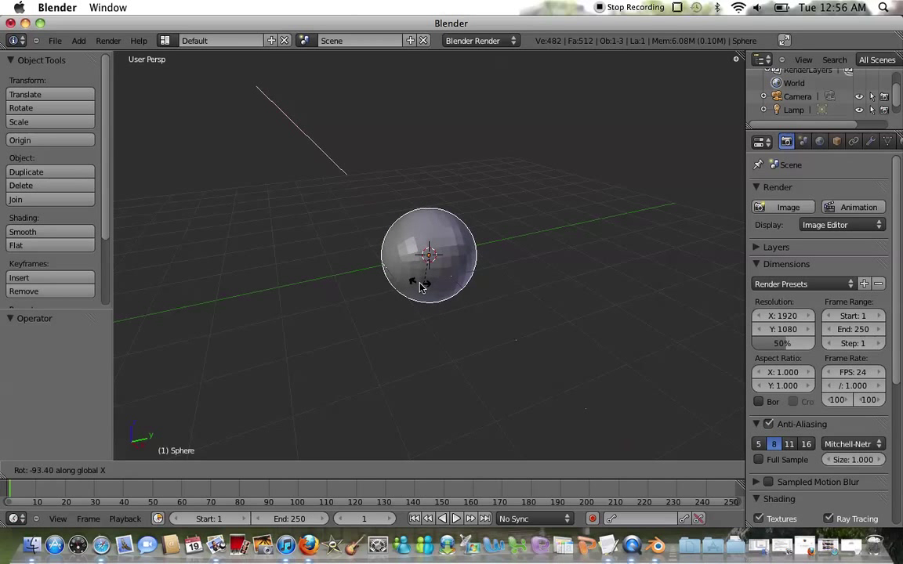
{"action": "left_click", "coordinate": [421, 287]}
Examine the rotated sphere from several sides, checking which way its poles face.
{"action": "scroll", "coordinate": [430, 287], "scroll_direction": "up", "scroll_amount": 4}
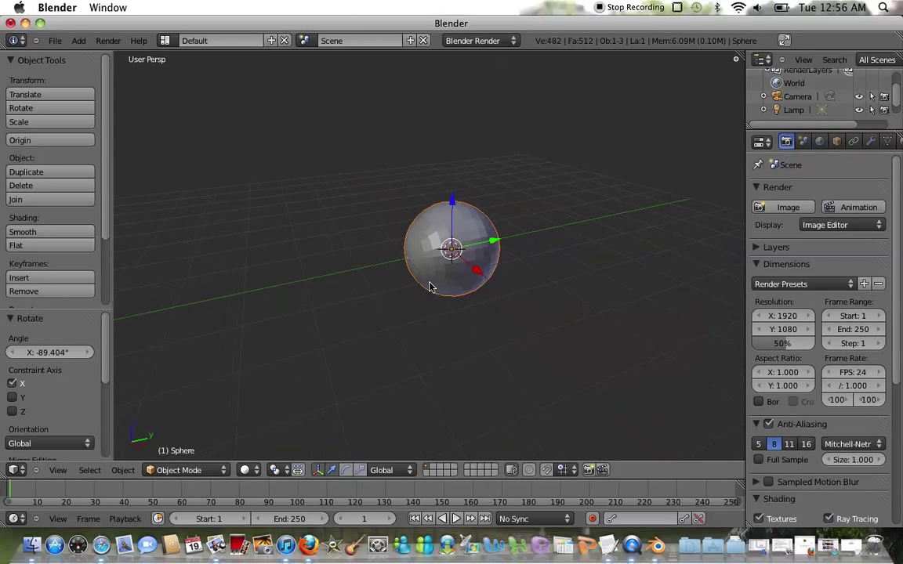
{"action": "scroll", "coordinate": [430, 286], "scroll_direction": "left", "scroll_amount": 2}
{"action": "scroll", "coordinate": [429, 287], "scroll_direction": "left", "scroll_amount": 5, "text": "shift"}
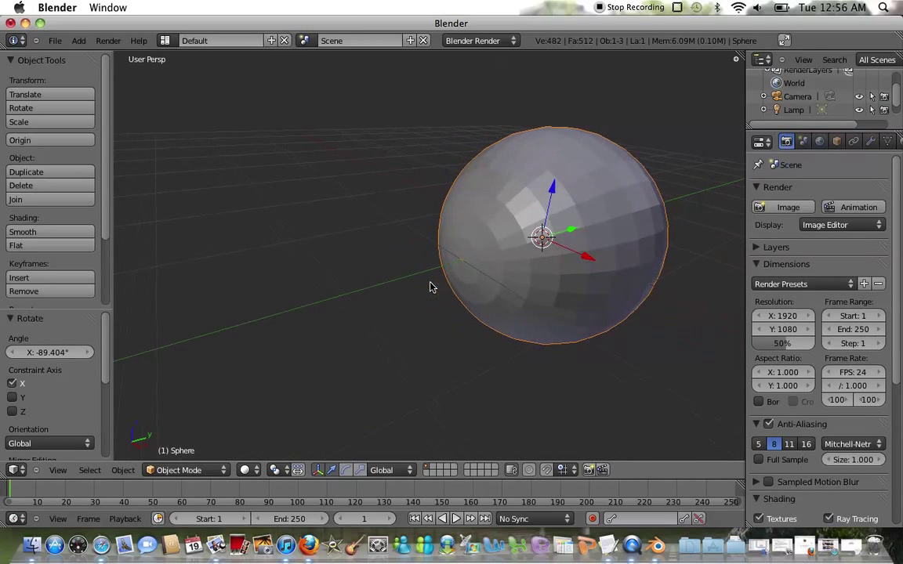
{"action": "scroll", "coordinate": [430, 287], "scroll_direction": "left", "scroll_amount": 6}
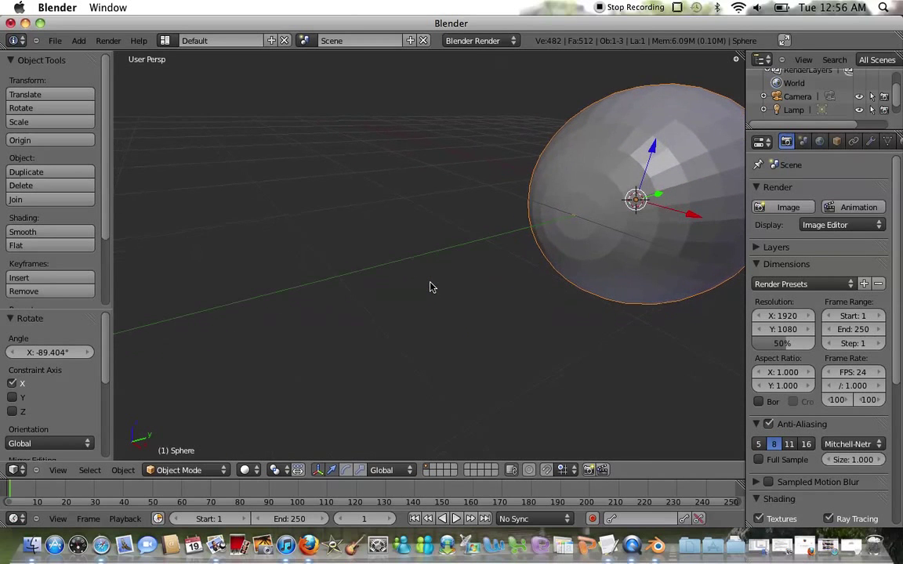
{"action": "scroll", "coordinate": [429, 287], "scroll_direction": "right", "scroll_amount": 8}
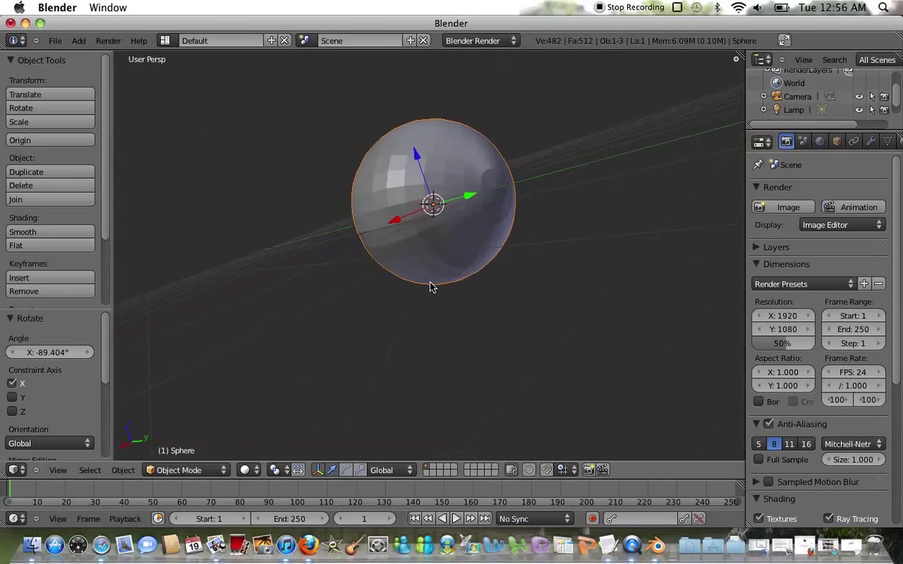
{"action": "scroll", "coordinate": [430, 287], "scroll_direction": "right", "scroll_amount": 6}
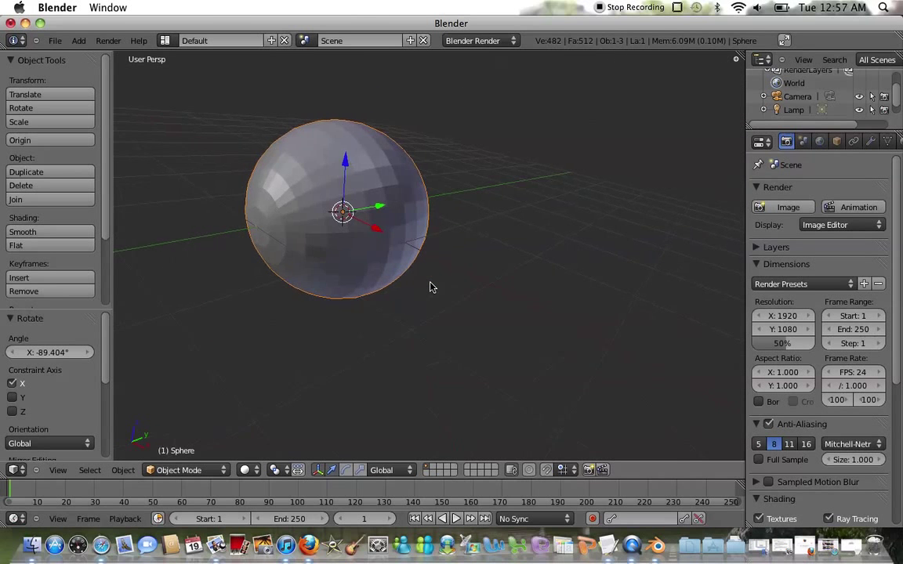
{"action": "scroll", "coordinate": [429, 287], "scroll_direction": "left", "scroll_amount": 4}
{"action": "scroll", "coordinate": [430, 287], "scroll_direction": "right", "scroll_amount": 6}
{"action": "scroll", "coordinate": [437, 286], "scroll_direction": "left", "scroll_amount": 4}
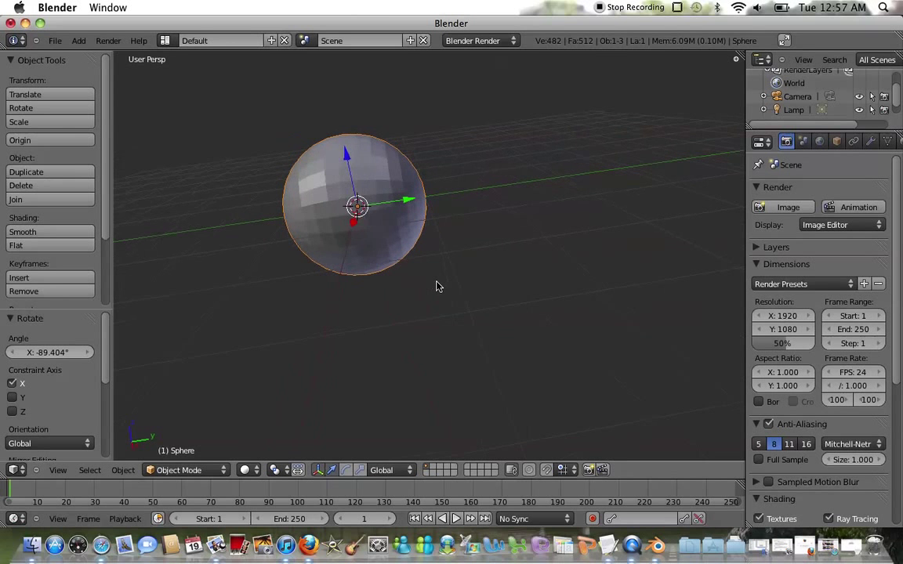
Stretch the sphere along the global Y axis by a factor of about 1.61.
{"action": "scroll", "coordinate": [437, 287], "scroll_direction": "up", "scroll_amount": 2}
{"action": "key", "text": "s"}
{"action": "key", "text": "y"}
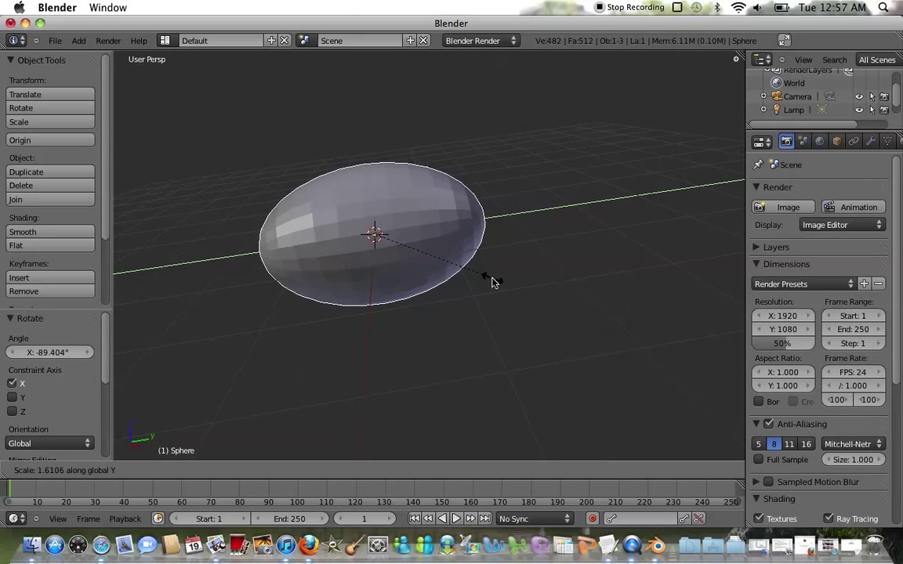
{"action": "left_click", "coordinate": [493, 282]}
Check the stretched sphere's shape from several sides and put it into Edit Mode.
{"action": "scroll", "coordinate": [492, 282], "scroll_direction": "left", "scroll_amount": 3, "text": "shift"}
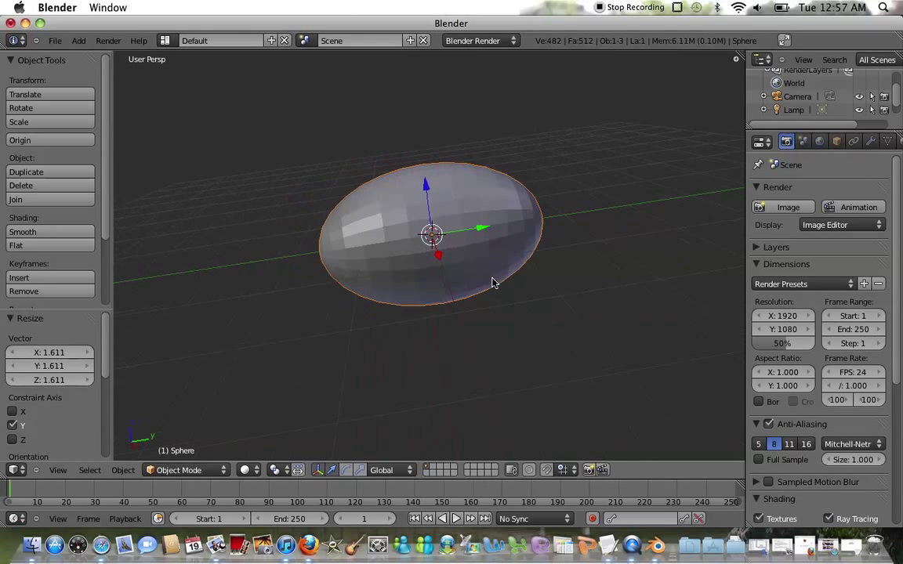
{"action": "scroll", "coordinate": [492, 283], "scroll_direction": "up", "scroll_amount": 2, "text": "shift"}
{"action": "scroll", "coordinate": [492, 283], "scroll_direction": "left", "scroll_amount": 2, "text": "shift"}
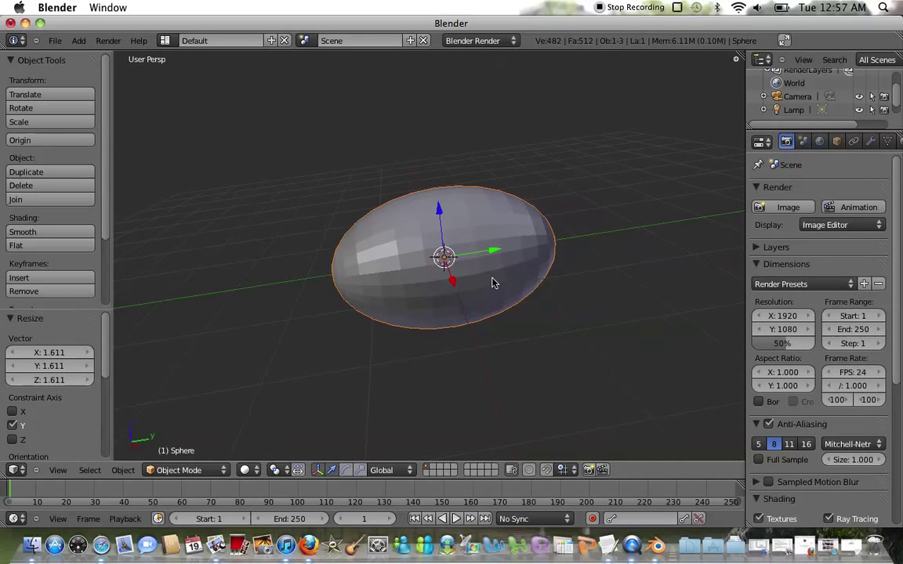
{"action": "scroll", "coordinate": [492, 283], "scroll_direction": "left", "scroll_amount": 5}
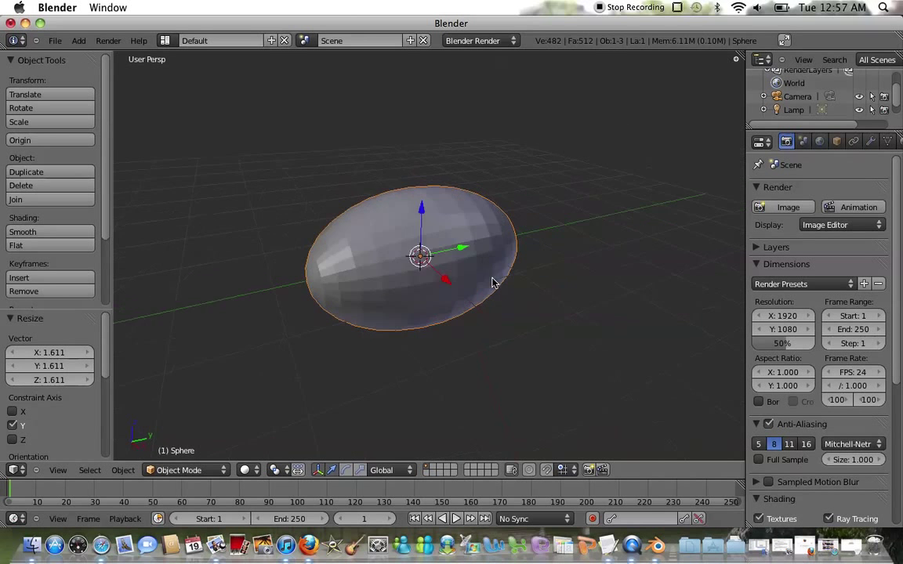
{"action": "scroll", "coordinate": [492, 282], "scroll_direction": "right", "scroll_amount": 8}
{"action": "scroll", "coordinate": [492, 283], "scroll_direction": "left", "scroll_amount": 5}
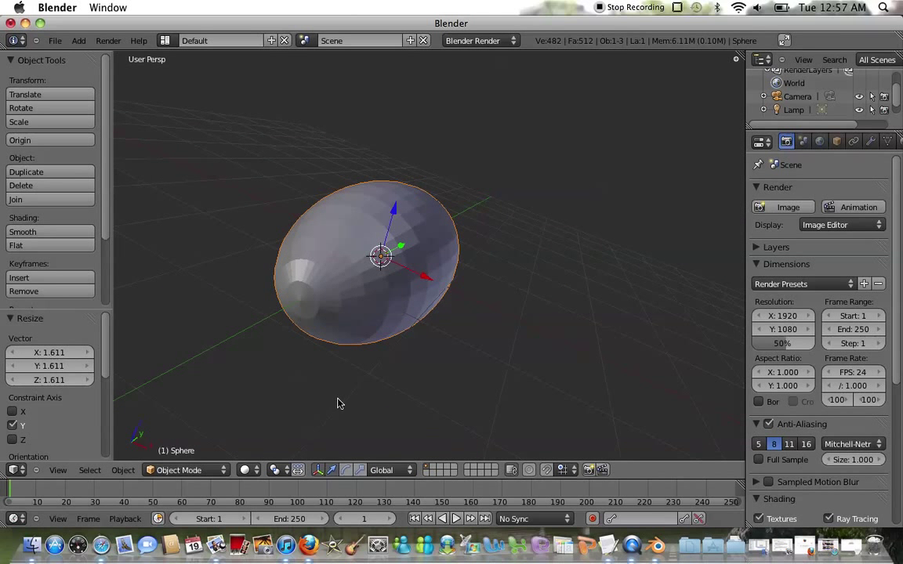
{"action": "scroll", "coordinate": [340, 403], "scroll_direction": "right", "scroll_amount": 2, "text": "shift"}
{"action": "key", "text": "Tab"}
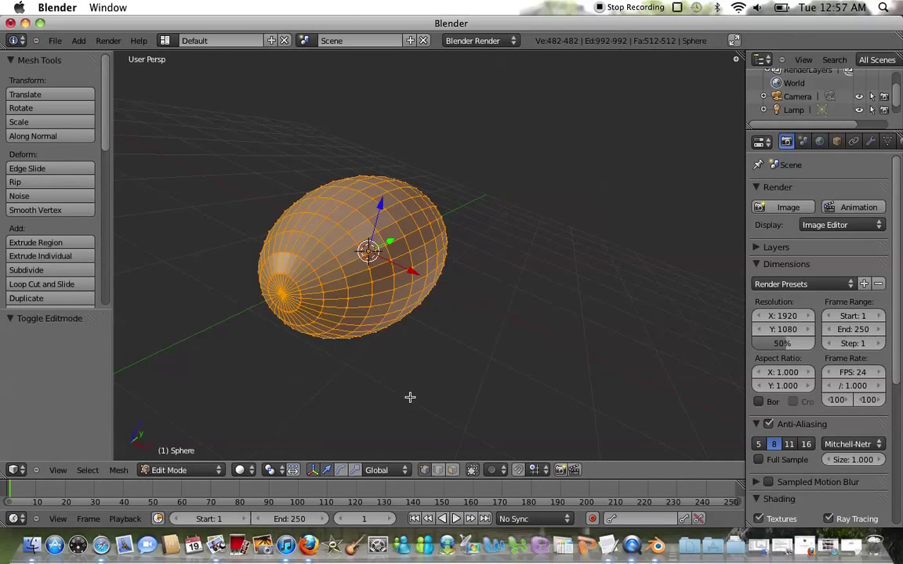
{"action": "scroll", "coordinate": [382, 352], "scroll_direction": "left", "scroll_amount": 2}
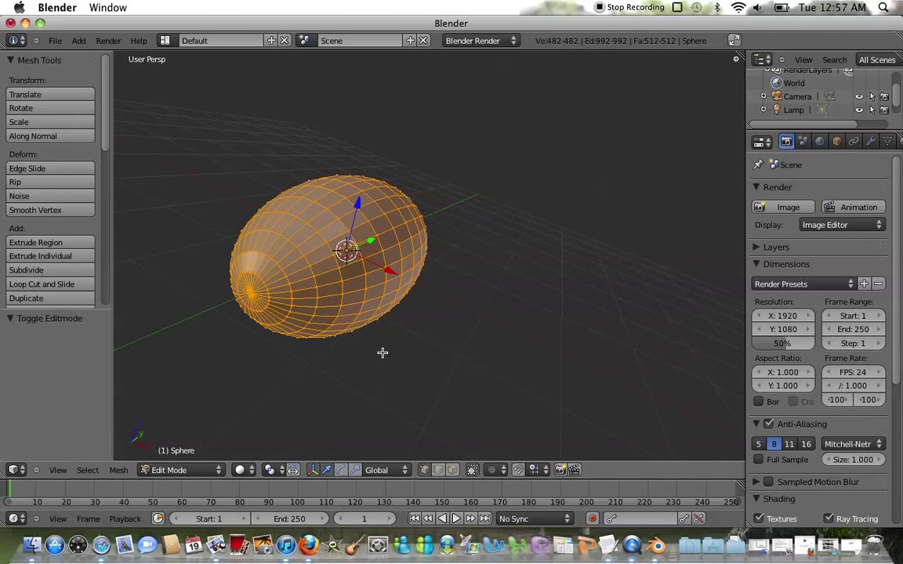
Enable proportional editing with Smooth falloff for the mesh.
{"action": "left_click", "coordinate": [494, 470]}
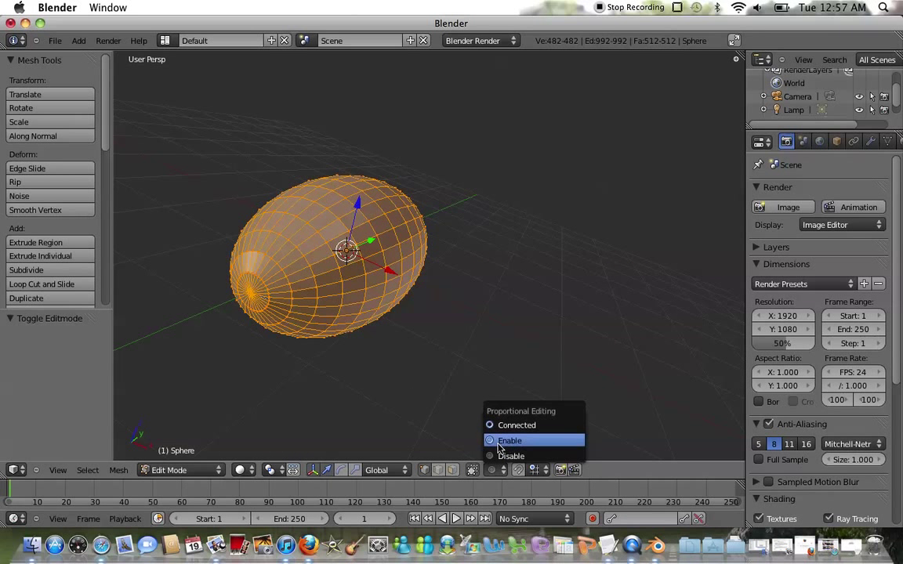
{"action": "left_click", "coordinate": [502, 445]}
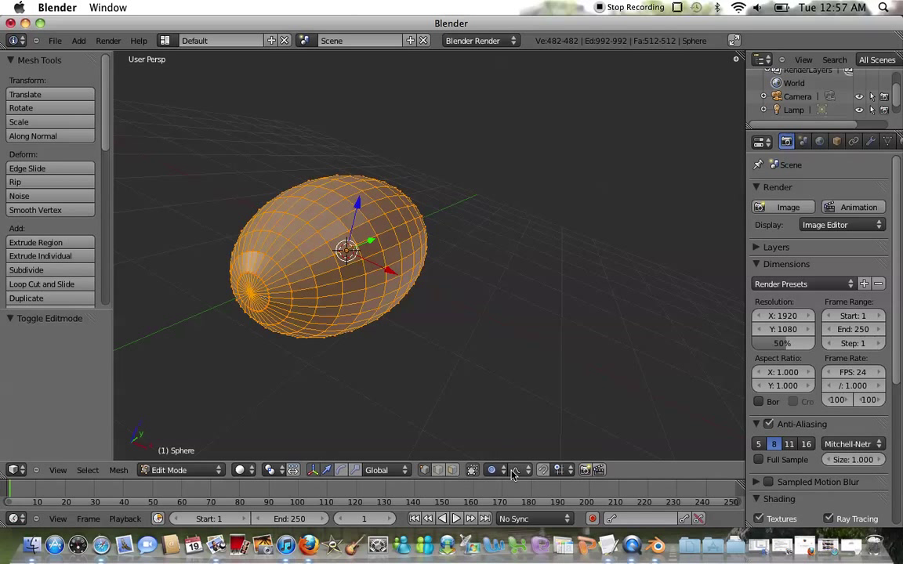
{"action": "left_click", "coordinate": [515, 469]}
{"action": "left_click", "coordinate": [533, 456]}
Select only the pole vertex at the negative-Y end and pull it outward about 0.22 along Y into a soft point.
{"action": "key", "text": "a"}
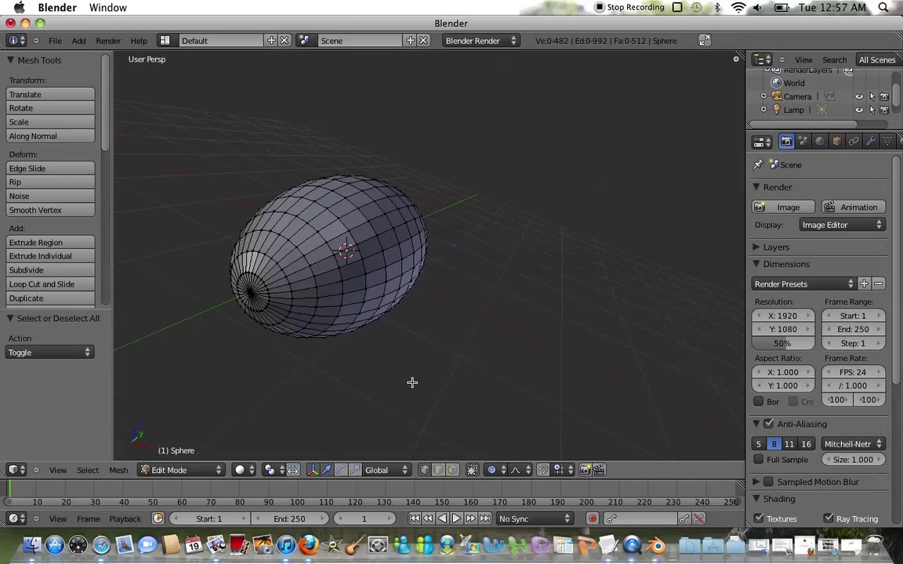
{"action": "right_click", "coordinate": [250, 291]}
{"action": "scroll", "coordinate": [250, 291], "scroll_direction": "right", "scroll_amount": 5}
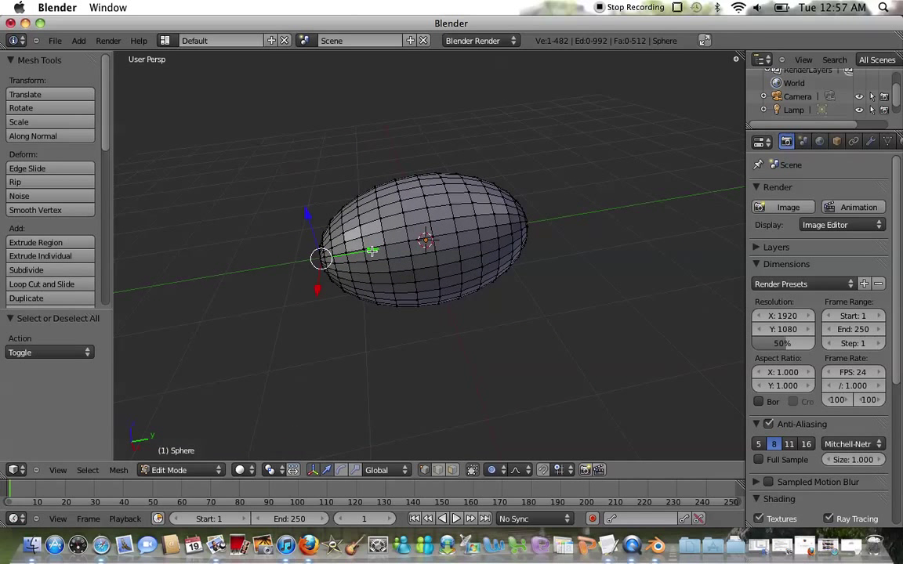
{"action": "key", "text": "g"}
{"action": "key", "text": "y"}
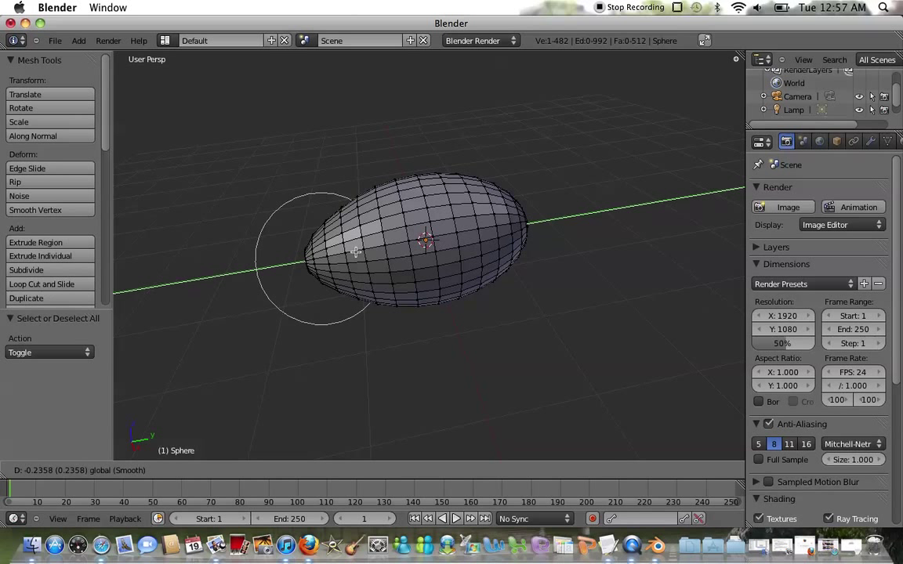
{"action": "left_click", "coordinate": [355, 251]}
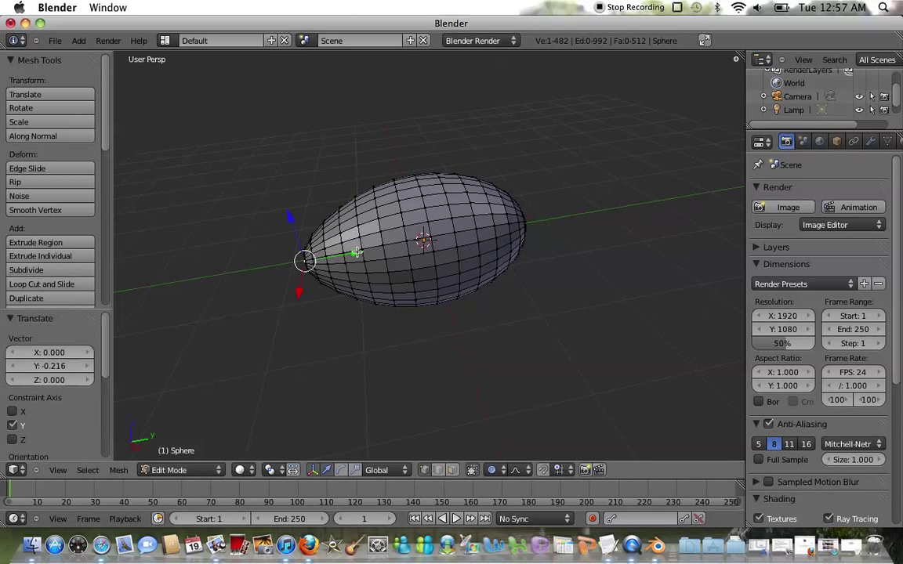
Select the opposite pole vertex and pull it outward about 0.32 along Y to form the second pointed end.
{"action": "scroll", "coordinate": [357, 252], "scroll_direction": "right", "scroll_amount": 4, "text": "shift"}
{"action": "scroll", "coordinate": [377, 245], "scroll_direction": "right", "scroll_amount": 3, "text": "shift"}
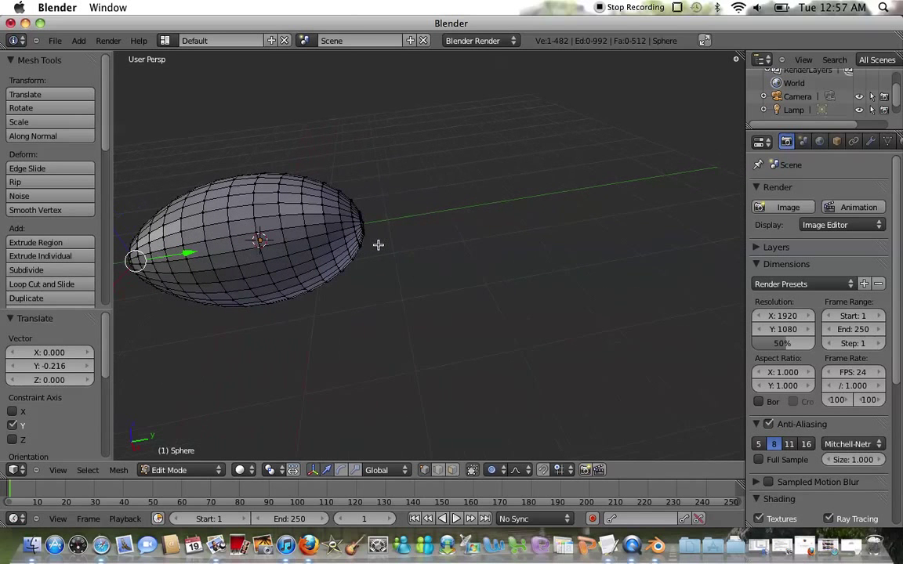
{"action": "left_click", "coordinate": [362, 221]}
{"action": "scroll", "coordinate": [362, 221], "scroll_direction": "right", "scroll_amount": 4}
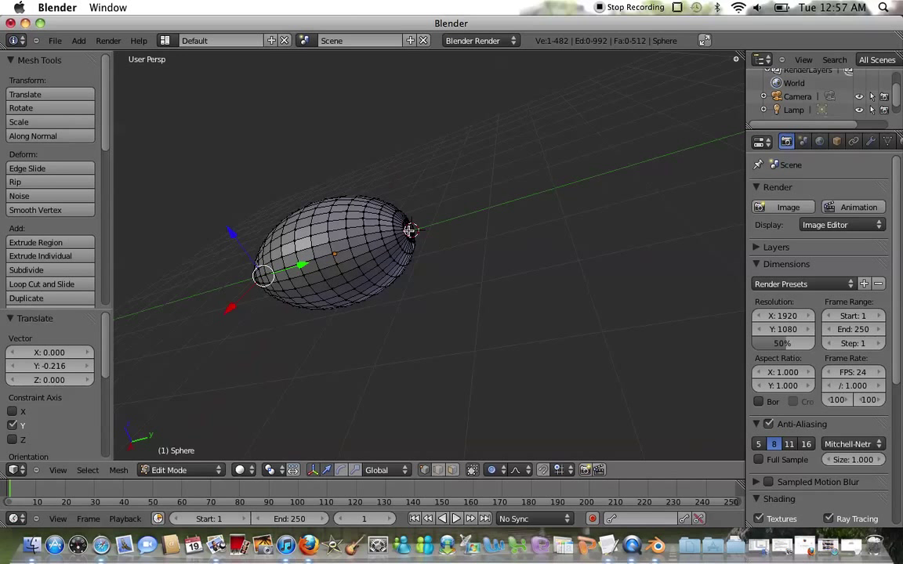
{"action": "key", "text": "period"}
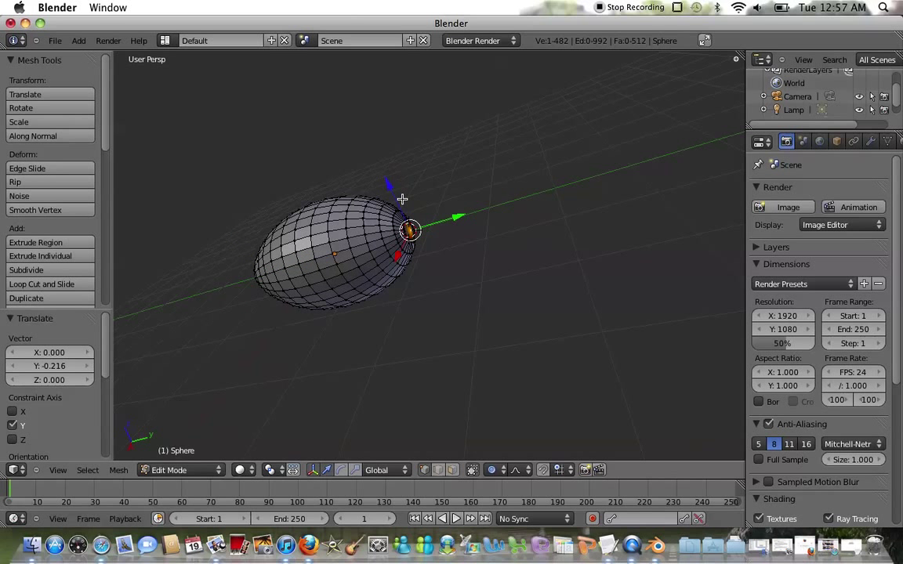
{"action": "scroll", "coordinate": [402, 199], "scroll_direction": "left", "scroll_amount": 2}
{"action": "scroll", "coordinate": [427, 209], "scroll_direction": "right", "scroll_amount": 5}
{"action": "middle_click_drag", "start_coordinate": [427, 209], "coordinate": [426, 208]}
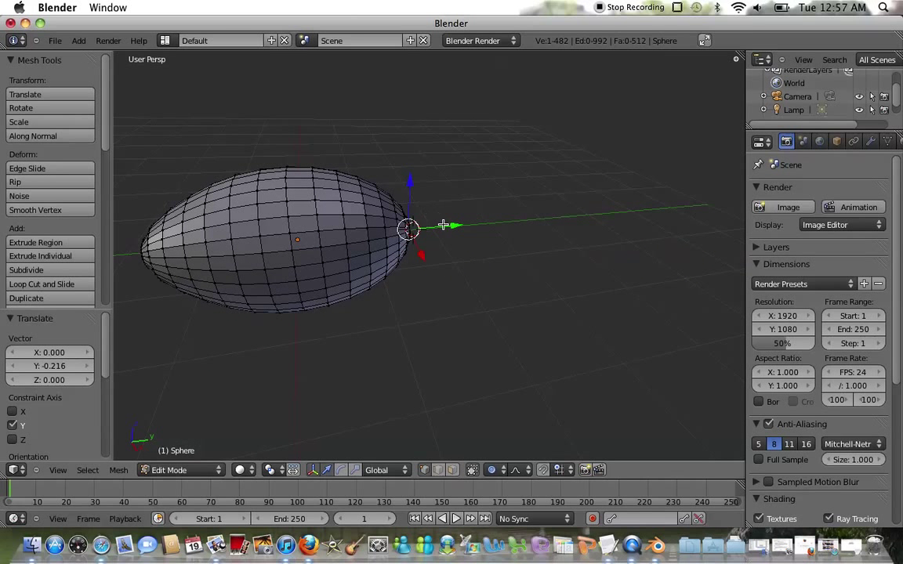
{"action": "left_click_drag", "start_coordinate": [453, 227], "coordinate": [471, 227]}
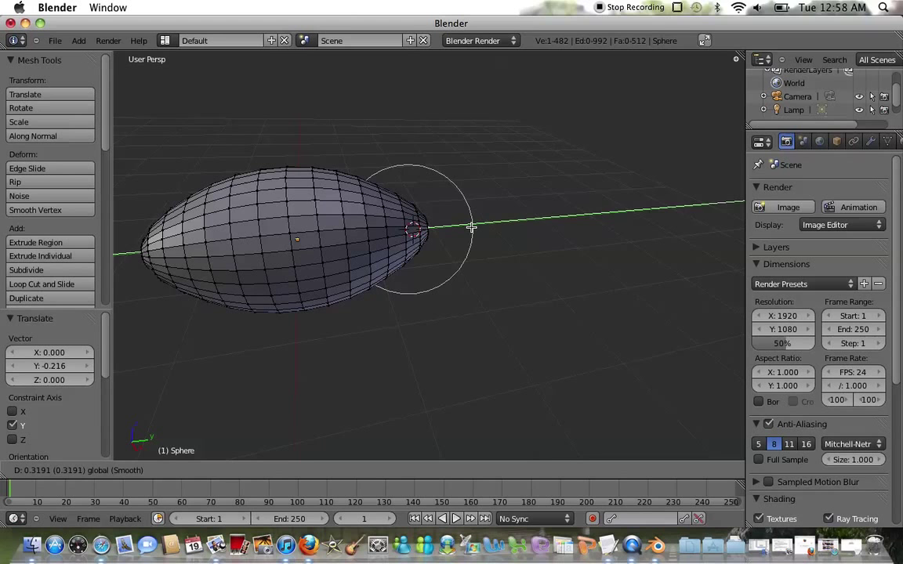
Fix the pulled pole vertex about 0.32 outward along Y and view the mesh from the front.
{"action": "left_click_drag", "start_coordinate": [471, 227], "coordinate": [471, 227]}
{"action": "left_click", "coordinate": [471, 228]}
{"action": "scroll", "coordinate": [471, 227], "scroll_direction": "left", "scroll_amount": 4}
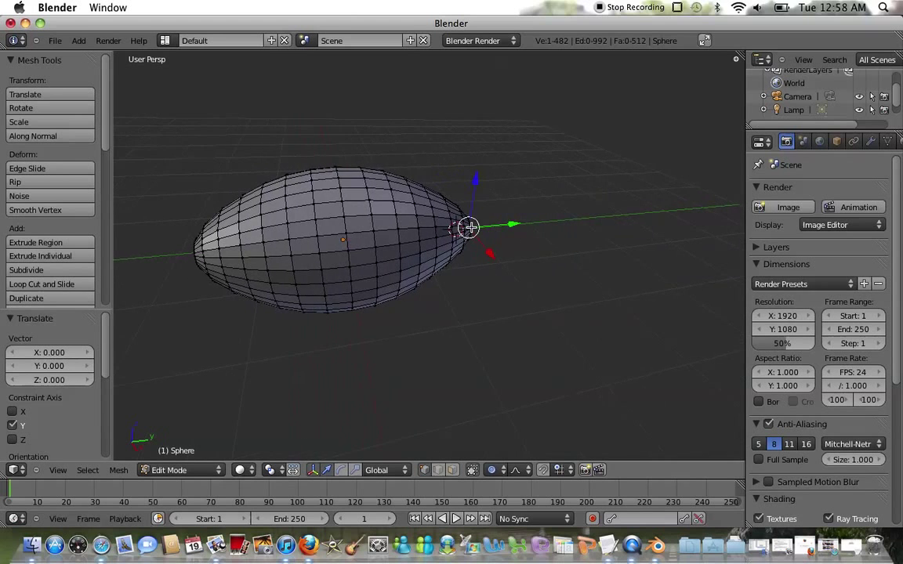
{"action": "scroll", "coordinate": [471, 227], "scroll_direction": "down", "scroll_amount": 5}
{"action": "middle_click_drag", "start_coordinate": [471, 228], "coordinate": [471, 227]}
{"action": "scroll", "coordinate": [471, 227], "scroll_direction": "down", "scroll_amount": 5}
{"action": "scroll", "coordinate": [471, 227], "scroll_direction": "up", "scroll_amount": 1}
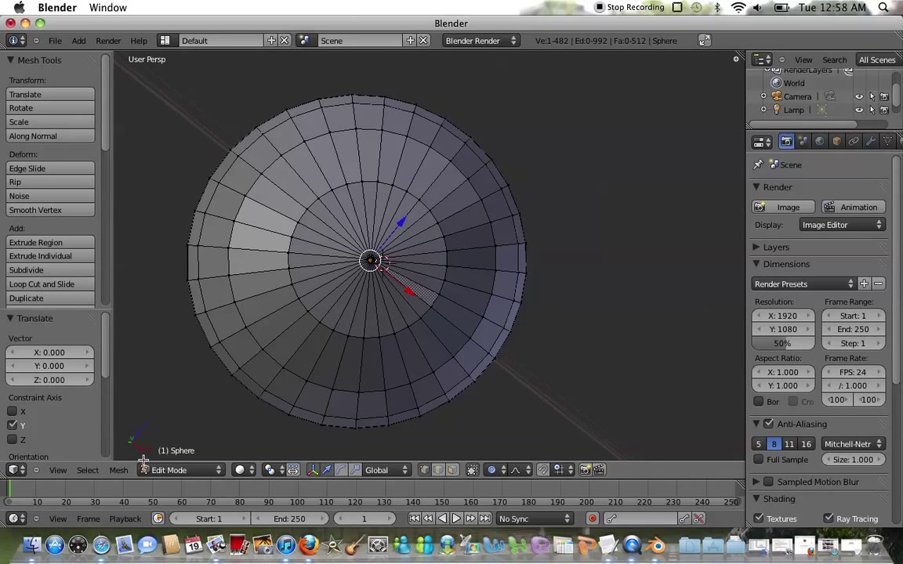
{"action": "left_click", "coordinate": [59, 472]}
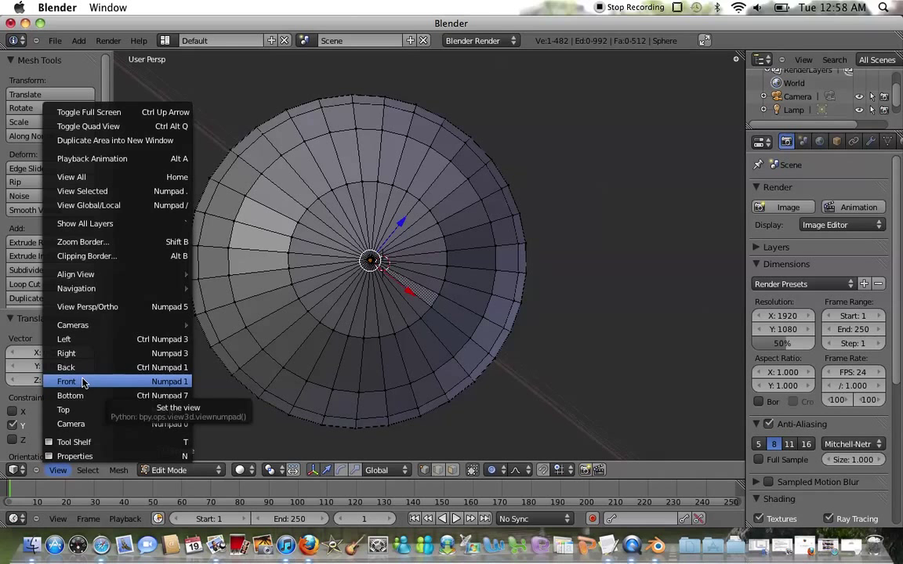
{"action": "left_click", "coordinate": [83, 381]}
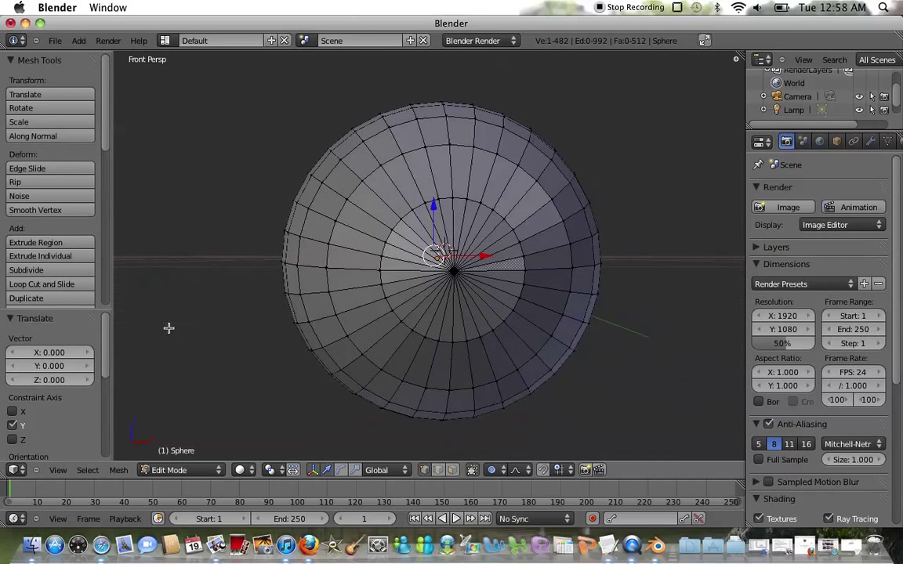
{"action": "scroll", "coordinate": [168, 328], "scroll_direction": "up", "scroll_amount": 1, "text": "shift"}
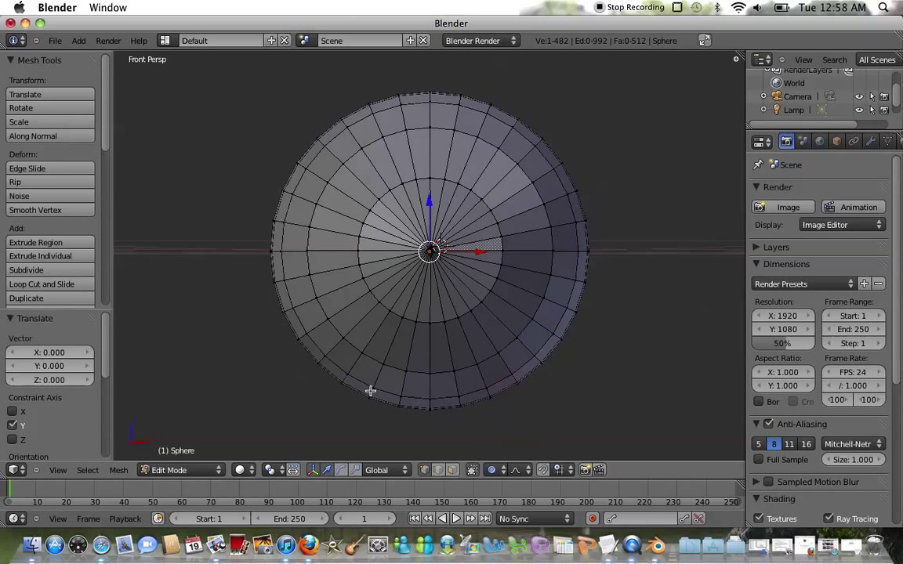
Switch to face selection, allow hidden faces to be selected, and disable proportional editing.
{"action": "left_click", "coordinate": [452, 469]}
{"action": "left_click", "coordinate": [473, 471]}
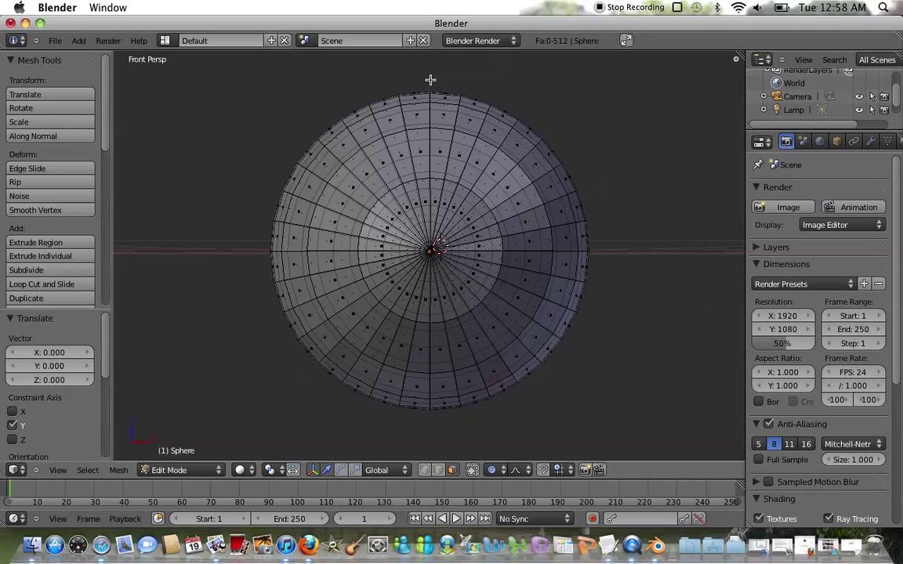
{"action": "key", "text": "b"}
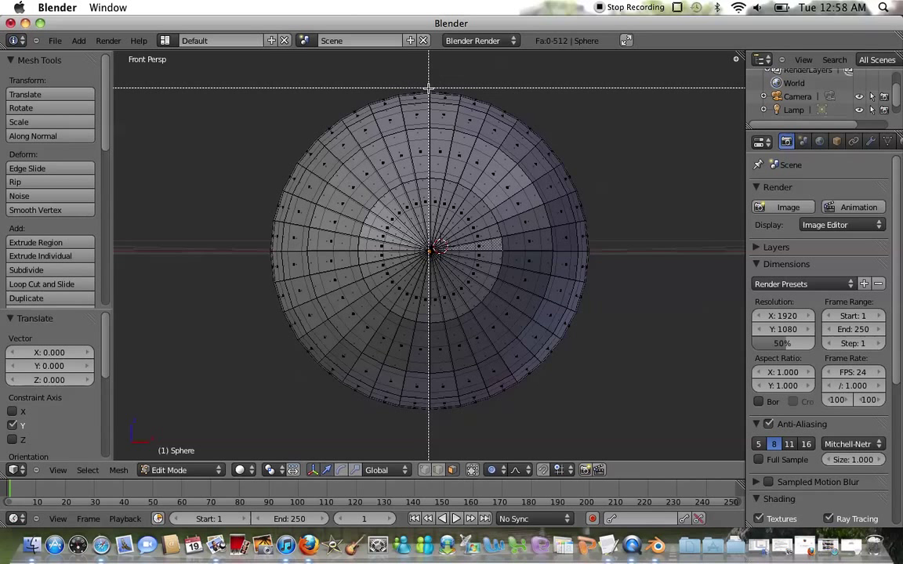
{"action": "left_click", "coordinate": [491, 469]}
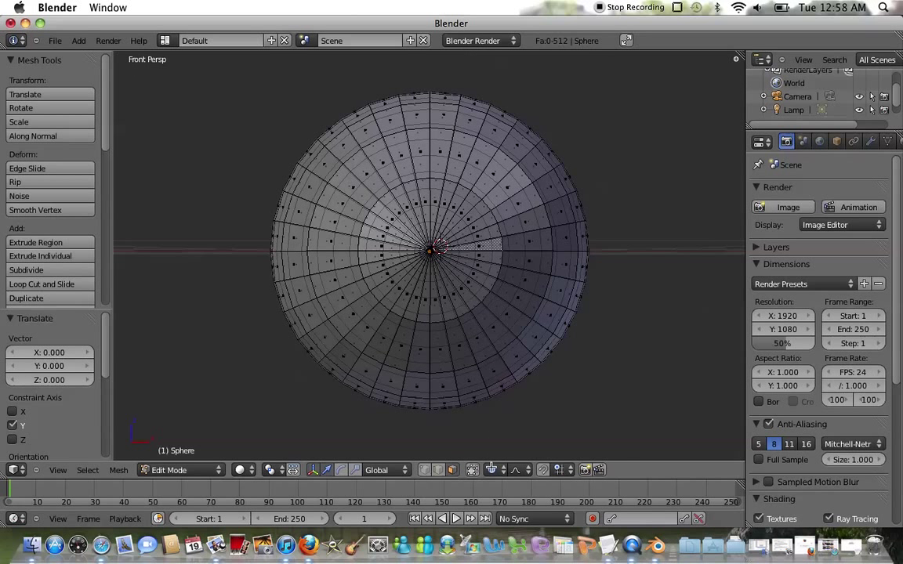
{"action": "left_click", "coordinate": [491, 469]}
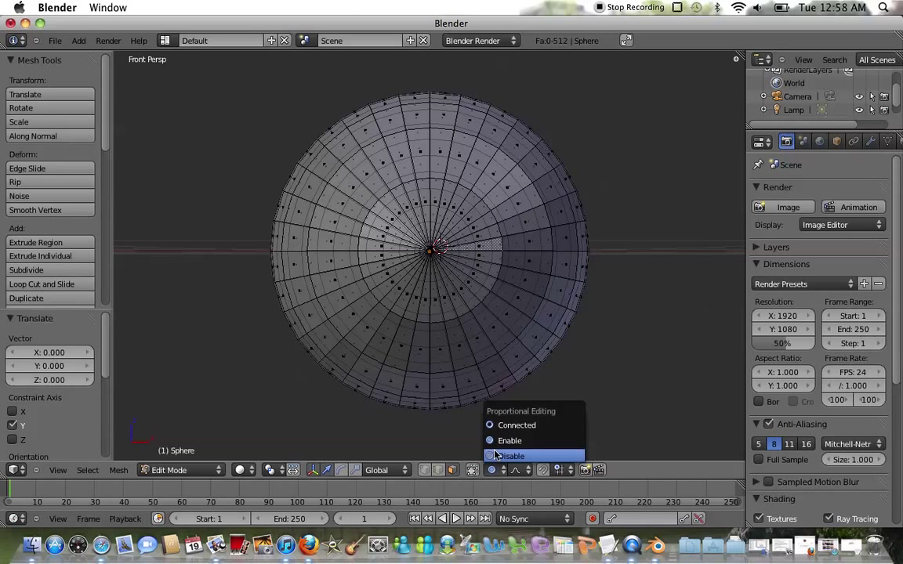
{"action": "left_click", "coordinate": [509, 456]}
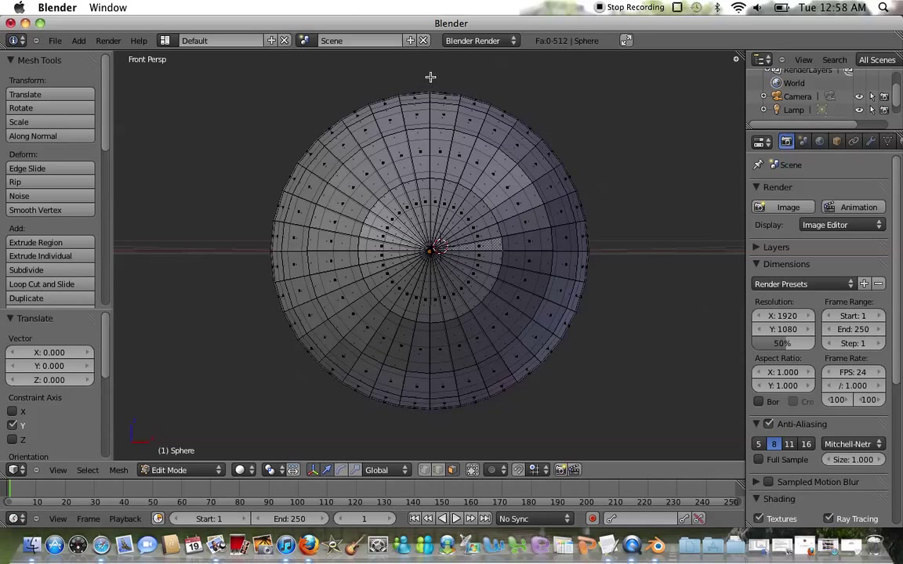
Box-select the faces of the mesh's upper +X quarter, from the vertical centre line to the horizontal one.
{"action": "key", "text": "b"}
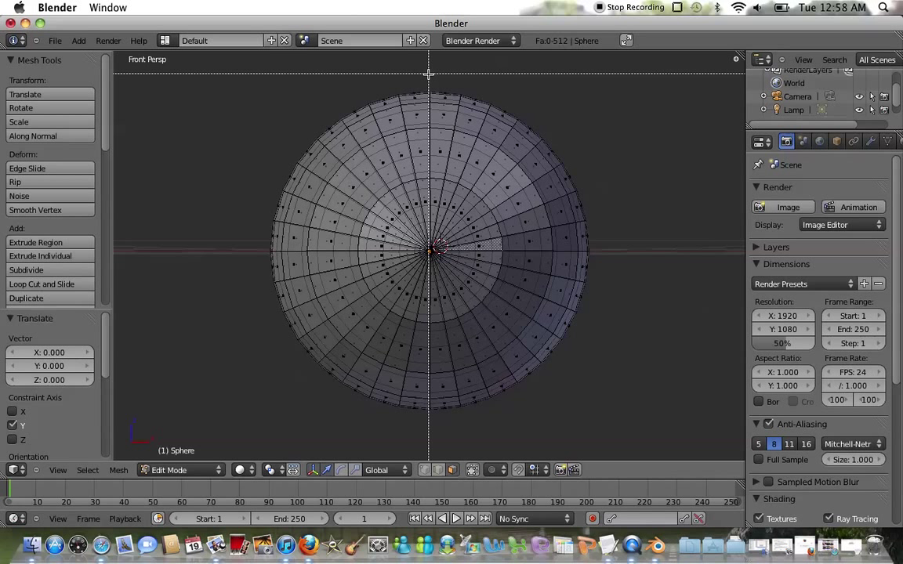
{"action": "left_click_drag", "start_coordinate": [428, 73], "coordinate": [594, 250]}
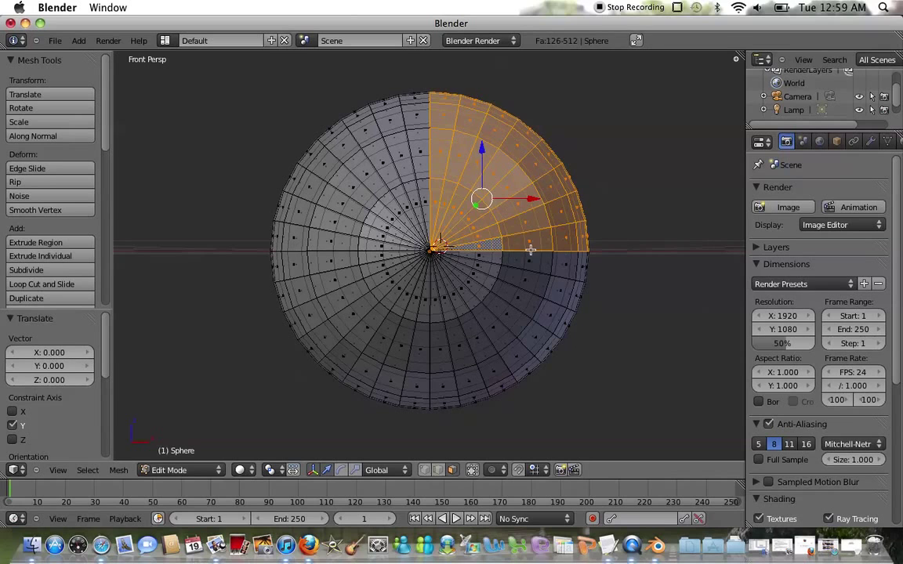
{"action": "scroll", "coordinate": [531, 249], "scroll_direction": "up", "scroll_amount": 6}
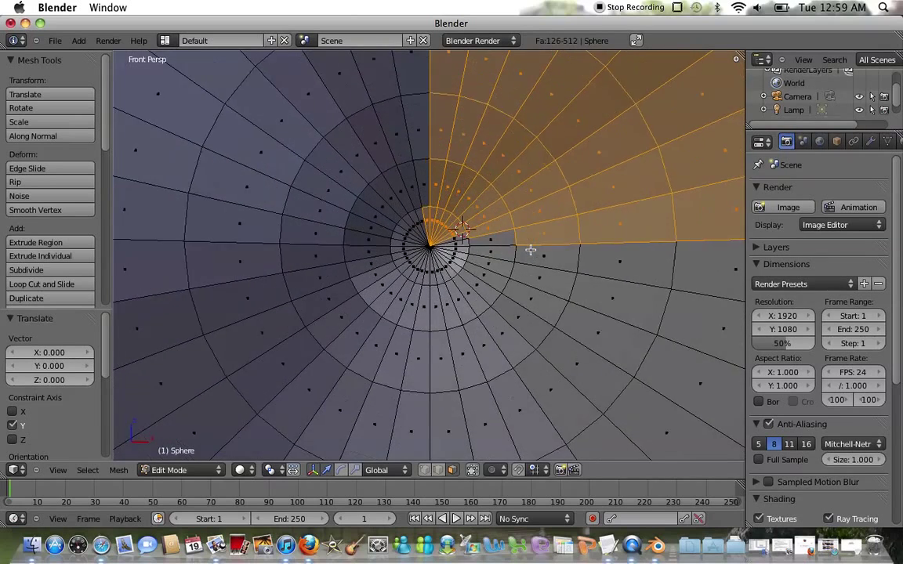
{"action": "scroll", "coordinate": [531, 249], "scroll_direction": "up", "scroll_amount": 2}
{"action": "scroll", "coordinate": [530, 249], "scroll_direction": "down", "scroll_amount": 2}
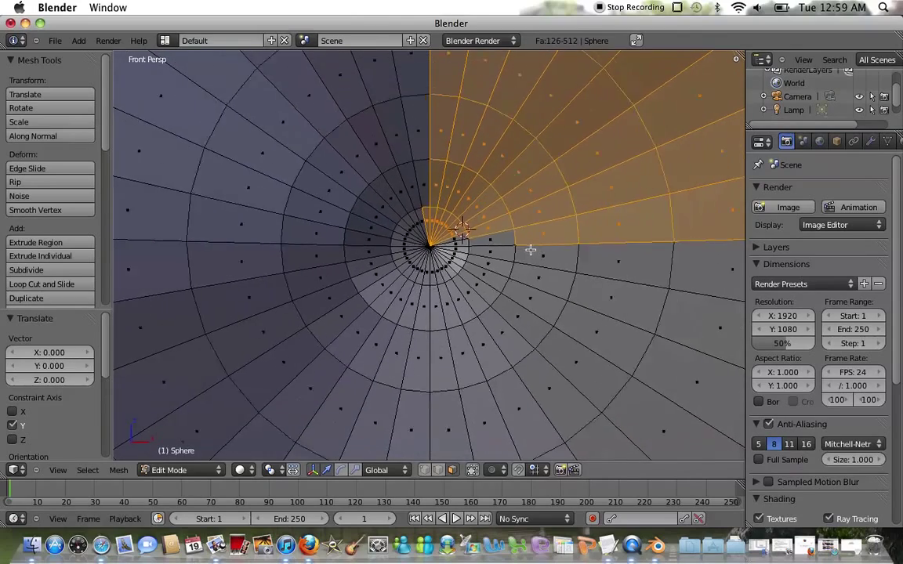
{"action": "scroll", "coordinate": [530, 249], "scroll_direction": "down", "scroll_amount": 6}
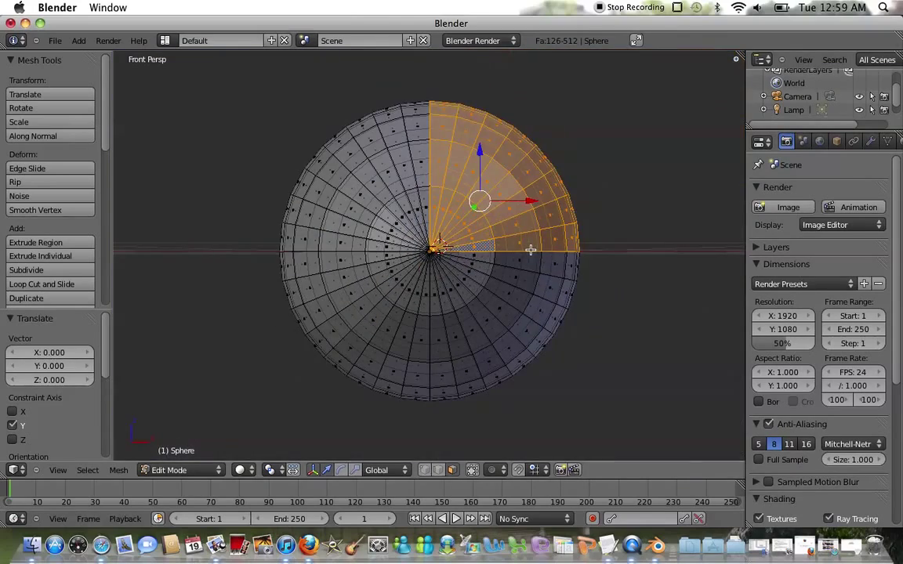
{"action": "scroll", "coordinate": [529, 246], "scroll_direction": "up", "scroll_amount": 6}
{"action": "scroll", "coordinate": [520, 244], "scroll_direction": "down", "scroll_amount": 2}
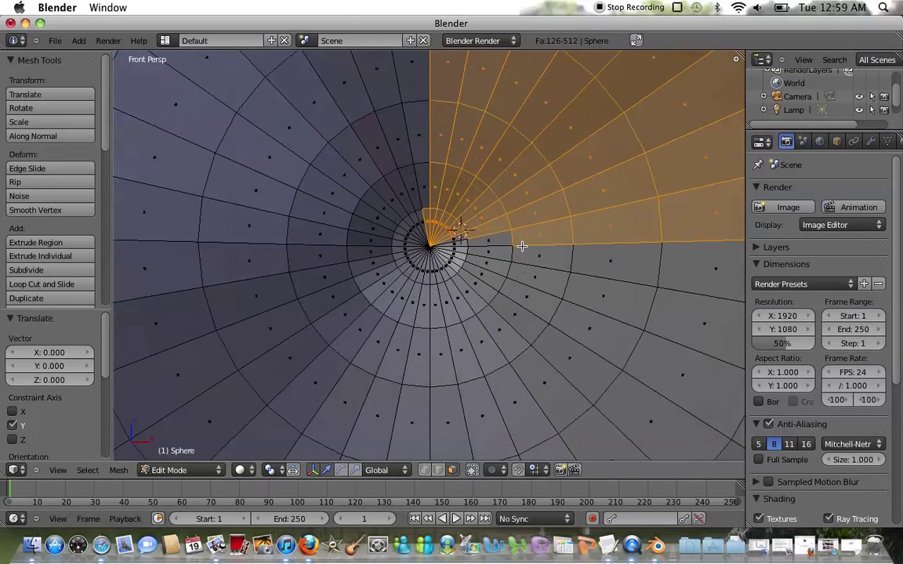
Correct the upper +X quarter's selection around the pole by deselecting the stray face and adding the missing faces.
{"action": "right_click", "coordinate": [424, 200], "text": "shift"}
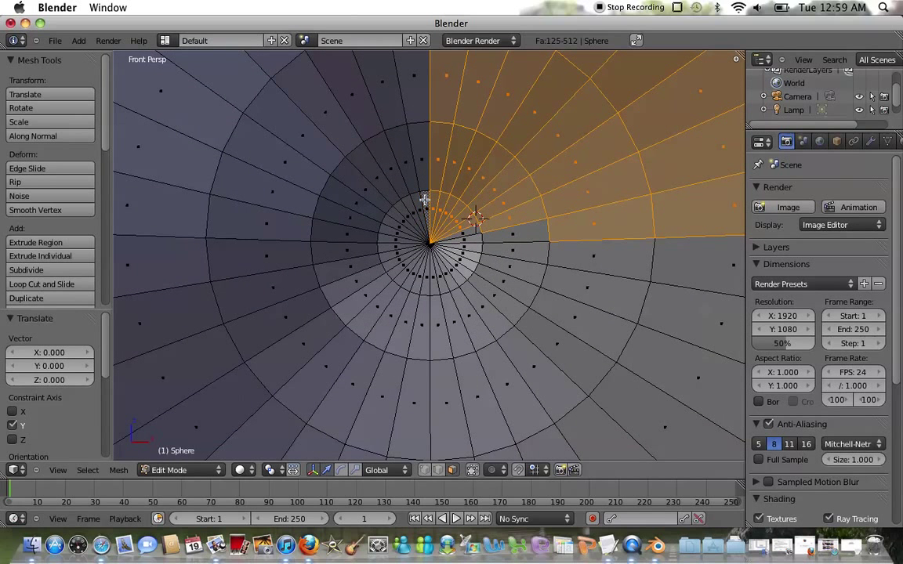
{"action": "right_click", "coordinate": [517, 228], "text": "shift"}
{"action": "right_click", "coordinate": [475, 232], "text": "shift"}
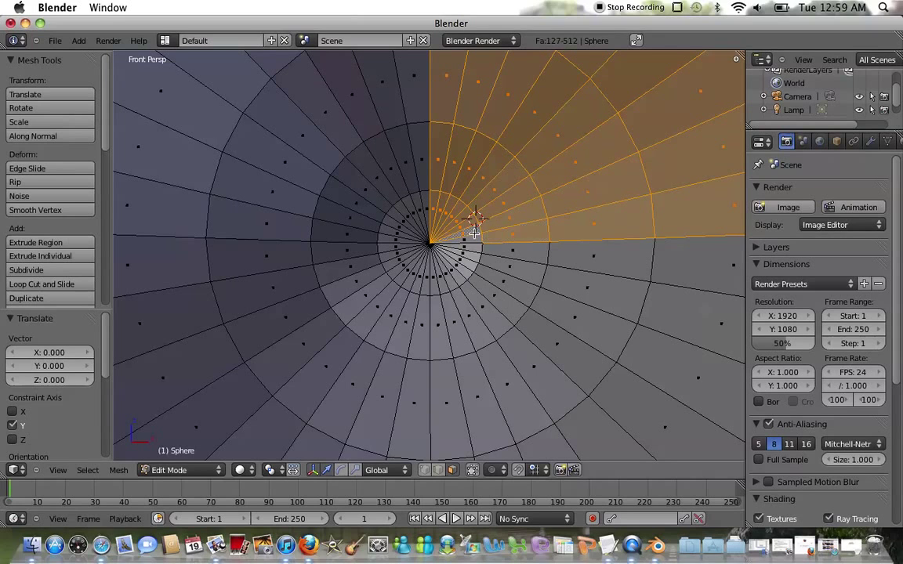
{"action": "right_click", "coordinate": [425, 217], "text": "shift"}
{"action": "scroll", "coordinate": [468, 241], "scroll_direction": "down", "scroll_amount": 3}
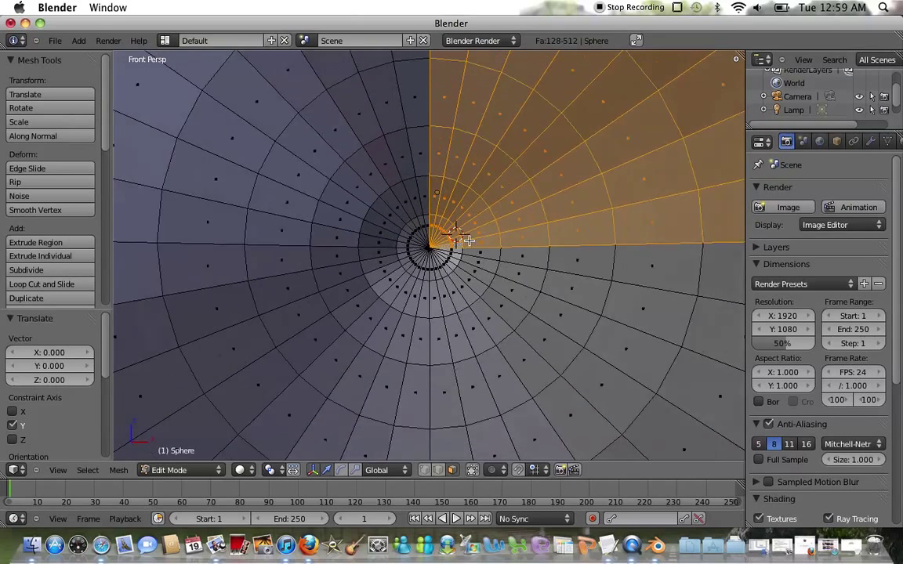
{"action": "scroll", "coordinate": [468, 240], "scroll_direction": "down", "scroll_amount": 6}
{"action": "scroll", "coordinate": [468, 241], "scroll_direction": "up", "scroll_amount": 7}
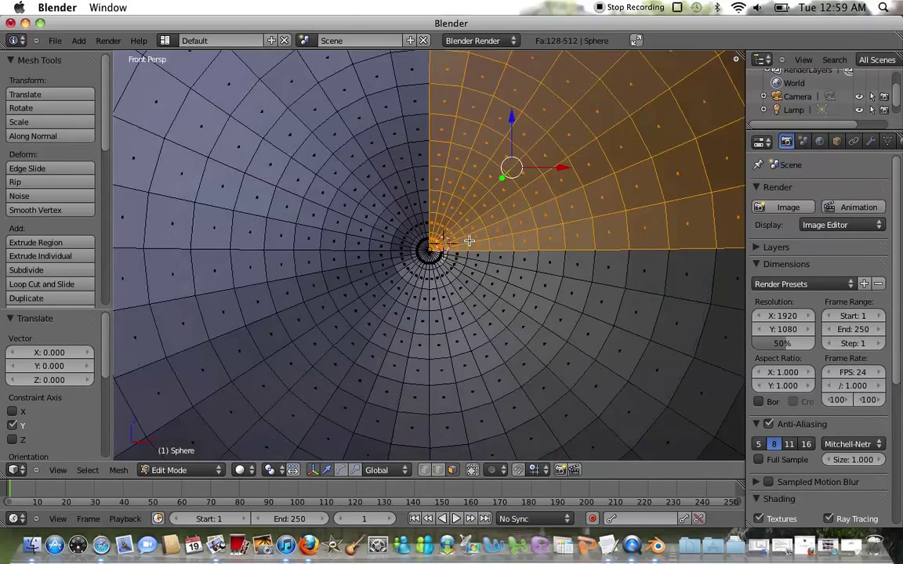
{"action": "scroll", "coordinate": [469, 241], "scroll_direction": "down", "scroll_amount": 8}
Extrude the upper +X quarter in place and push it outward along its normals with Shrink/Fatten 0.04.
{"action": "key", "text": "e"}
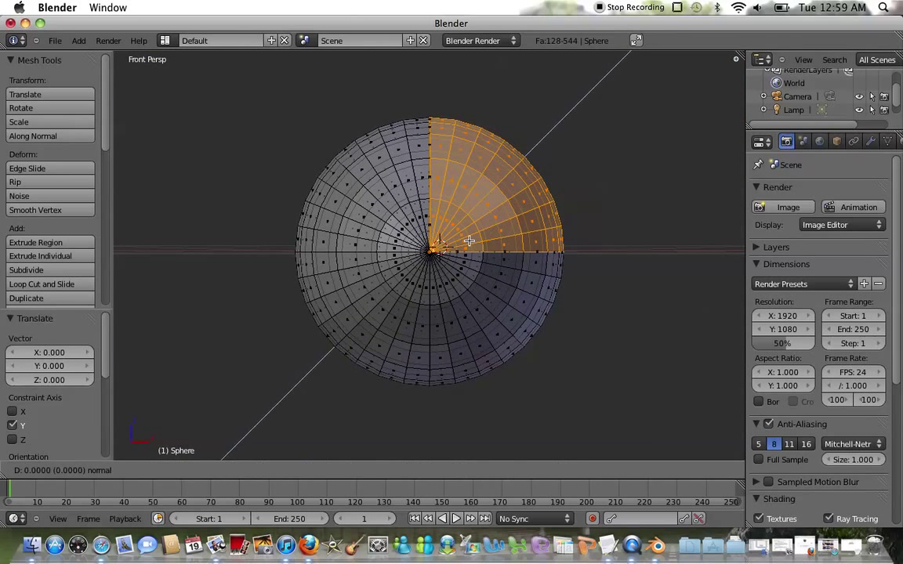
{"action": "left_click", "coordinate": [468, 241]}
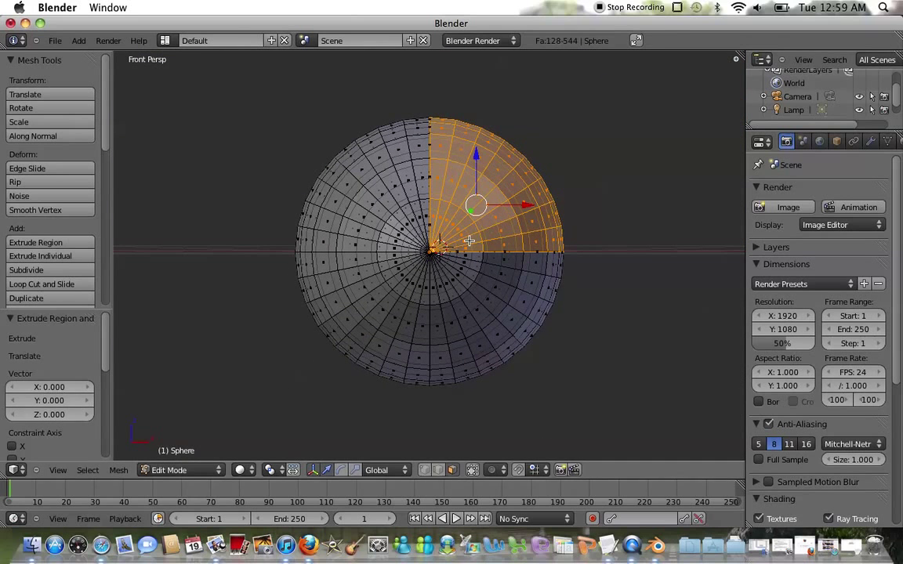
{"action": "key", "text": "alt+s"}
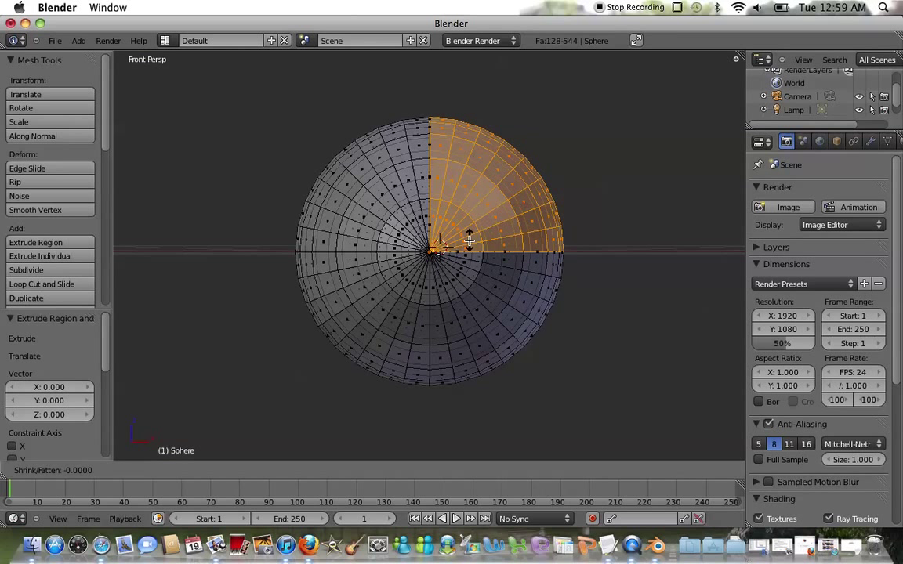
{"action": "type", "text": "0.04"}
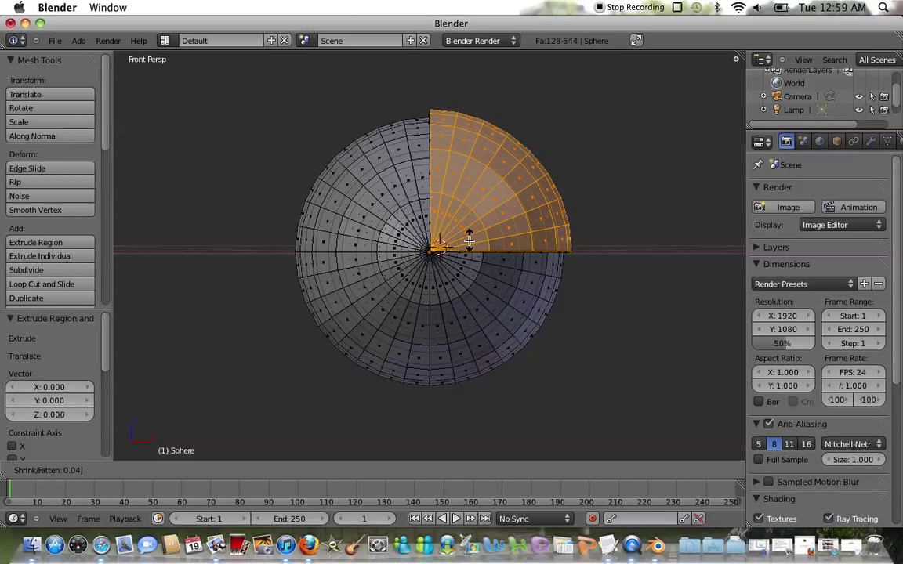
{"action": "key", "text": "Return"}
Clear the selection and box-select the faces of the upper -X quarter.
{"action": "key", "text": "a"}
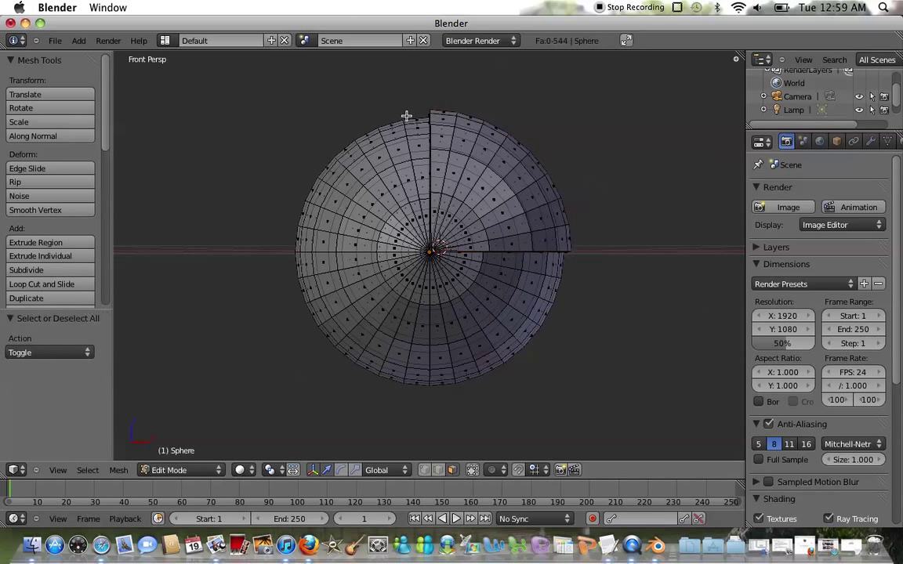
{"action": "key", "text": "b"}
{"action": "left_click_drag", "start_coordinate": [418, 108], "coordinate": [368, 101]}
{"action": "key", "text": "b"}
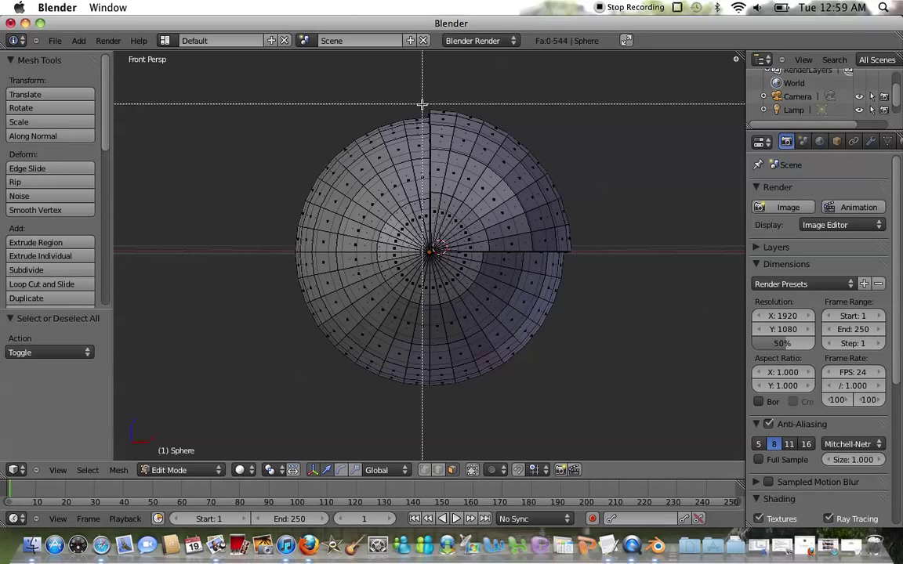
{"action": "left_click_drag", "start_coordinate": [427, 106], "coordinate": [289, 252]}
{"action": "scroll", "coordinate": [324, 239], "scroll_direction": "up", "scroll_amount": 6}
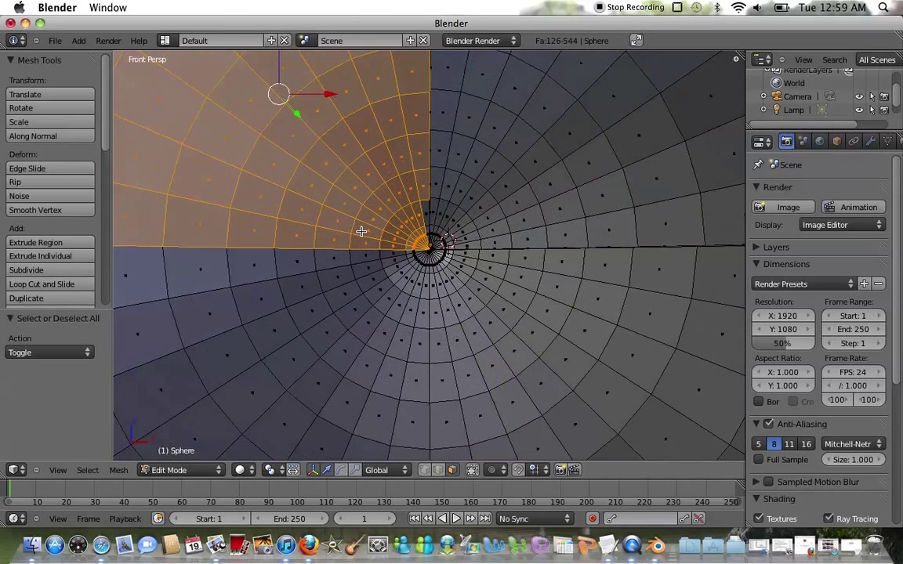
Add the missing faces beside the vertical centre line near the pole to the upper -X quarter's selection.
{"action": "right_click", "coordinate": [424, 205], "text": "shift"}
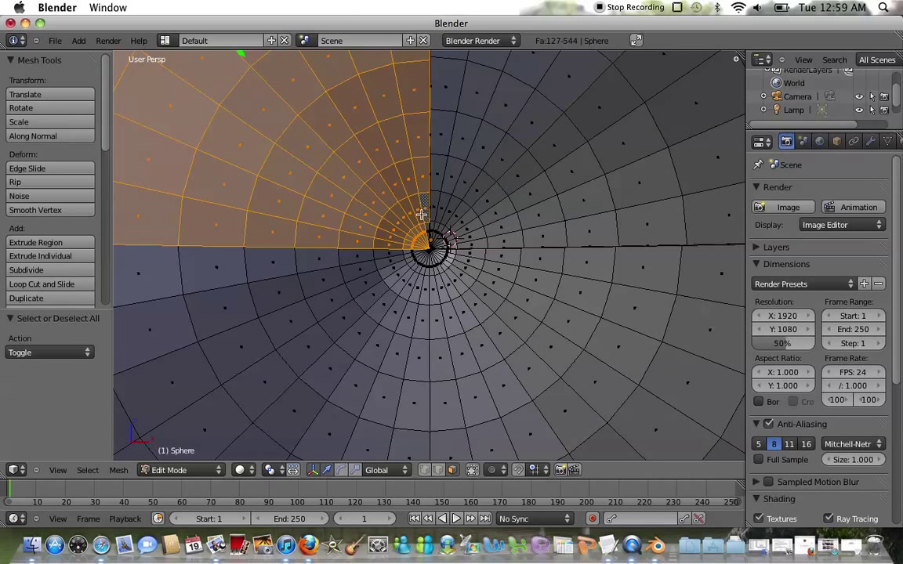
{"action": "scroll", "coordinate": [423, 215], "scroll_direction": "up", "scroll_amount": 2}
{"action": "right_click", "coordinate": [424, 204], "text": "shift"}
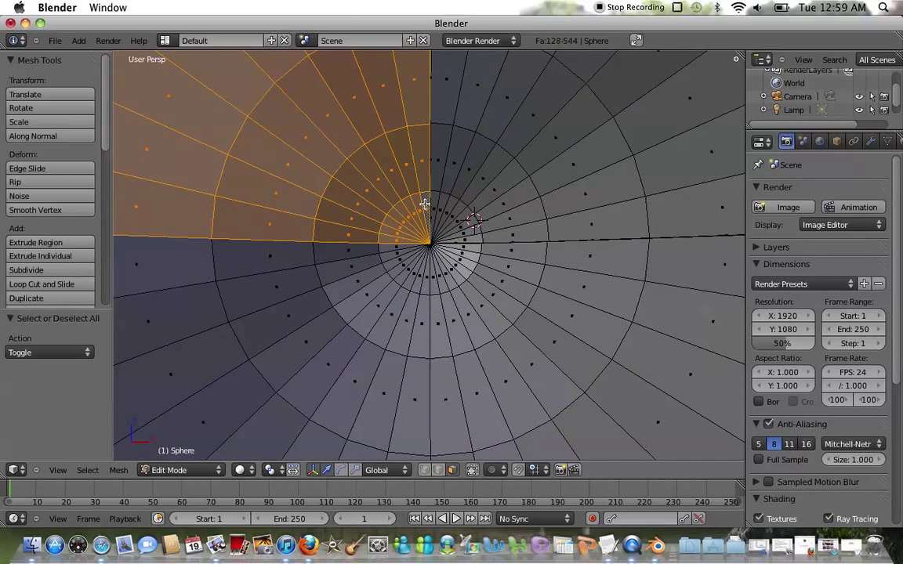
{"action": "scroll", "coordinate": [424, 203], "scroll_direction": "down", "scroll_amount": 6}
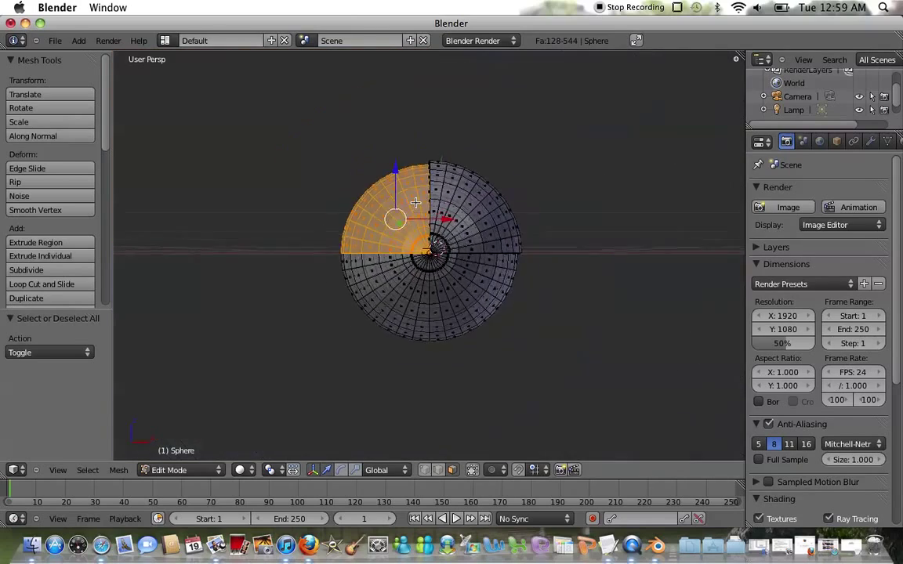
{"action": "scroll", "coordinate": [415, 203], "scroll_direction": "up", "scroll_amount": 9}
{"action": "scroll", "coordinate": [416, 203], "scroll_direction": "down", "scroll_amount": 7}
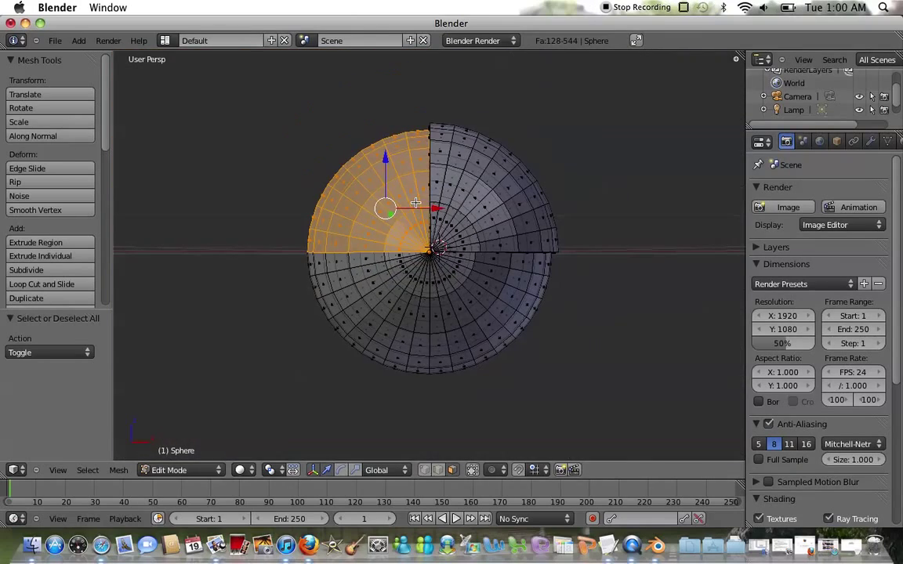
Extrude the upper -X quarter in place and raise it along its normals with Shrink/Fatten 0.04.
{"action": "key", "text": "e"}
{"action": "left_click", "coordinate": [416, 203]}
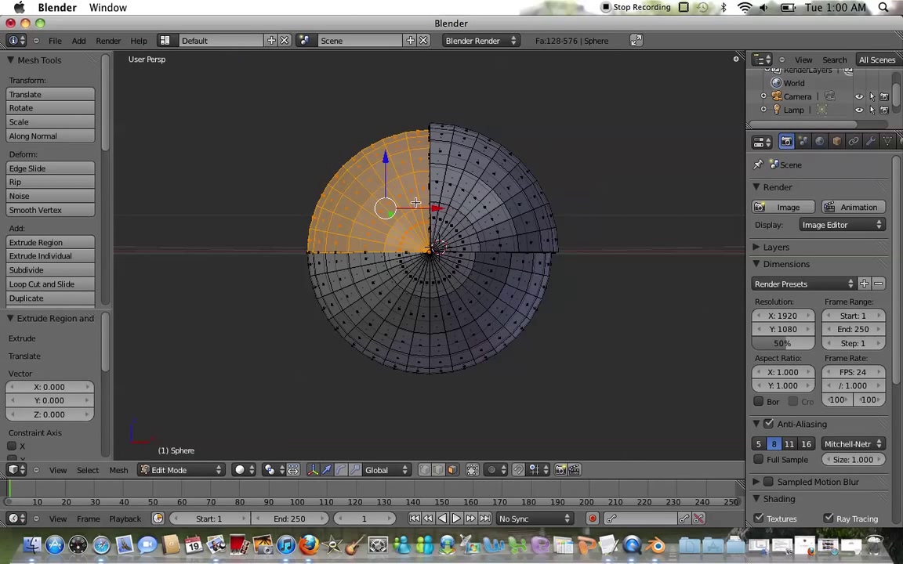
{"action": "key", "text": "alt+s"}
{"action": "type", "text": "0.04"}
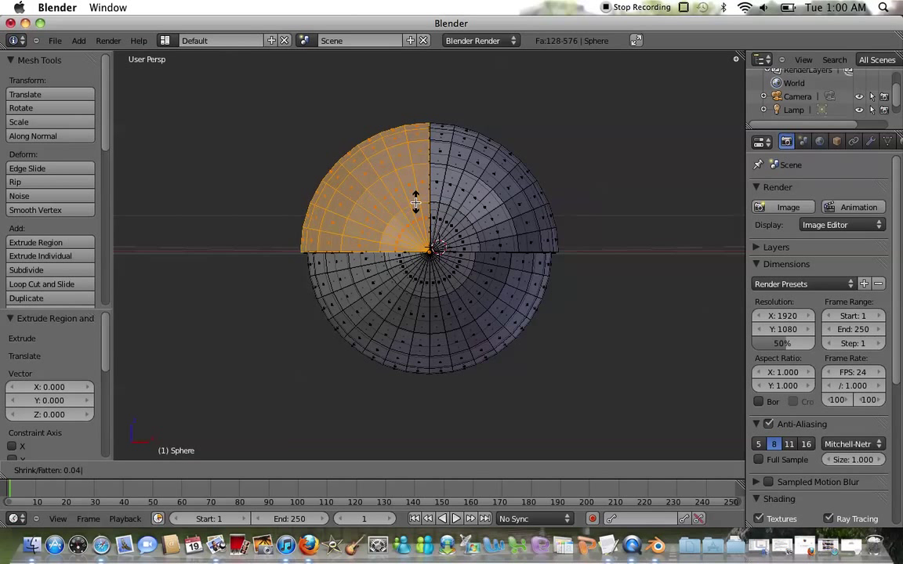
{"action": "right_click", "coordinate": [416, 203]}
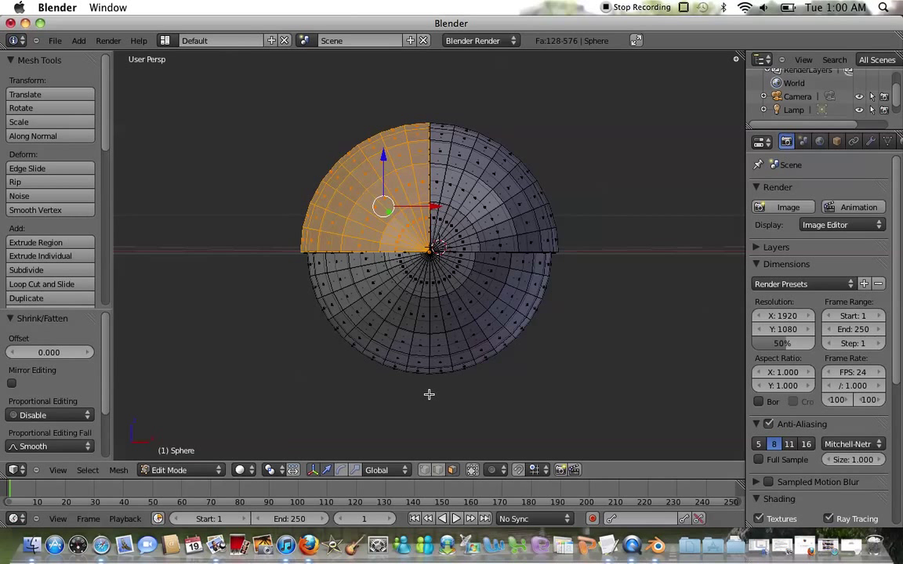
Clear the selection and box-select the faces of the lower +X quarter.
{"action": "key", "text": "a"}
{"action": "key", "text": "b"}
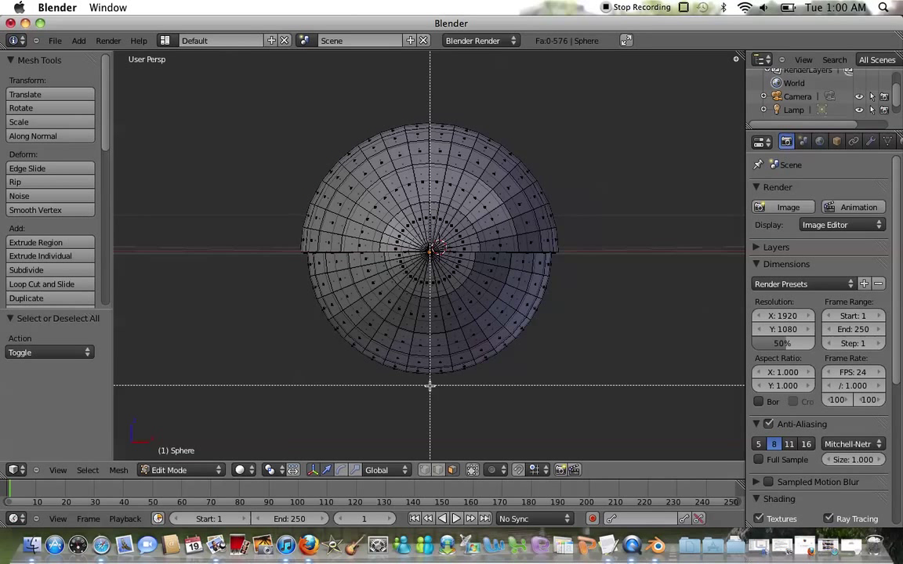
{"action": "left_click_drag", "start_coordinate": [428, 392], "coordinate": [575, 256]}
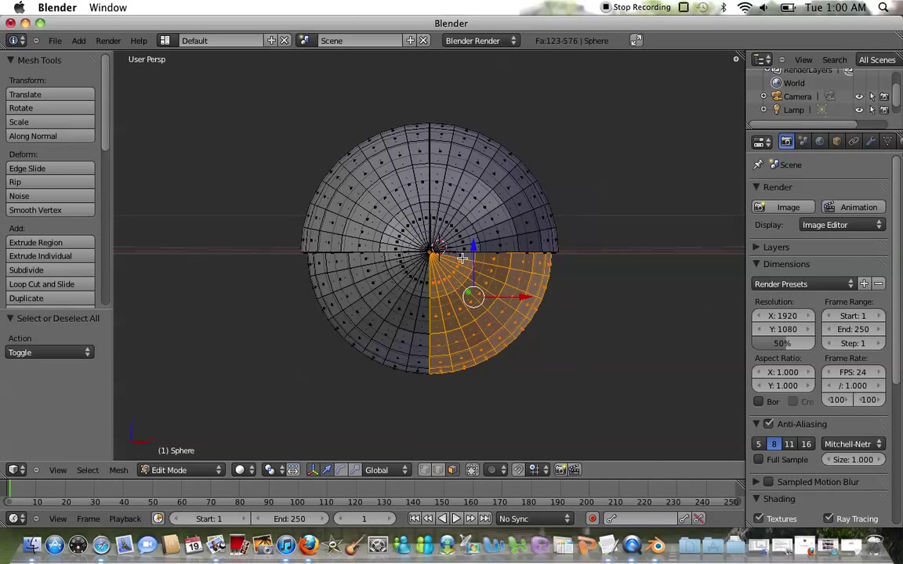
Add the missing faces just below the horizontal centre line near both poles to the lower +X quarter's selection.
{"action": "scroll", "coordinate": [462, 258], "scroll_direction": "up", "scroll_amount": 5}
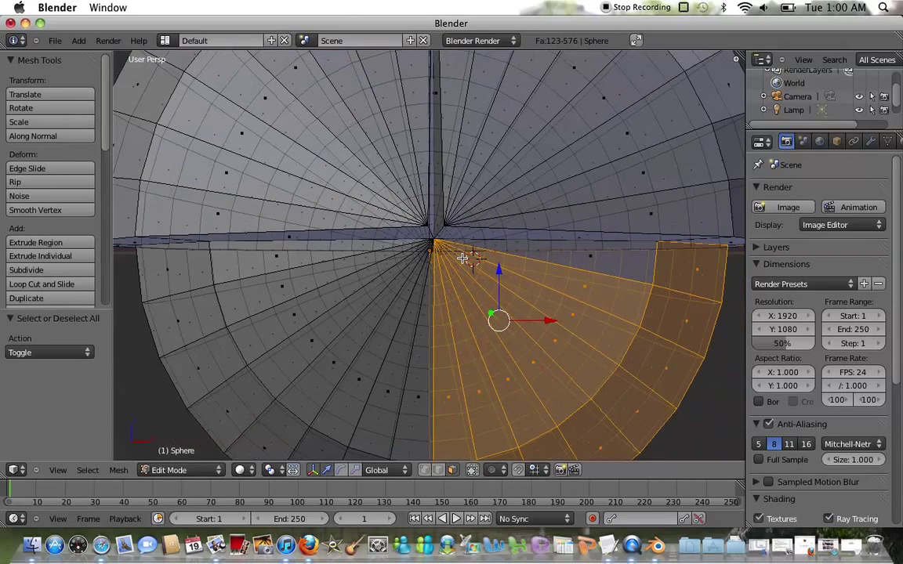
{"action": "right_click", "coordinate": [588, 259], "text": "shift"}
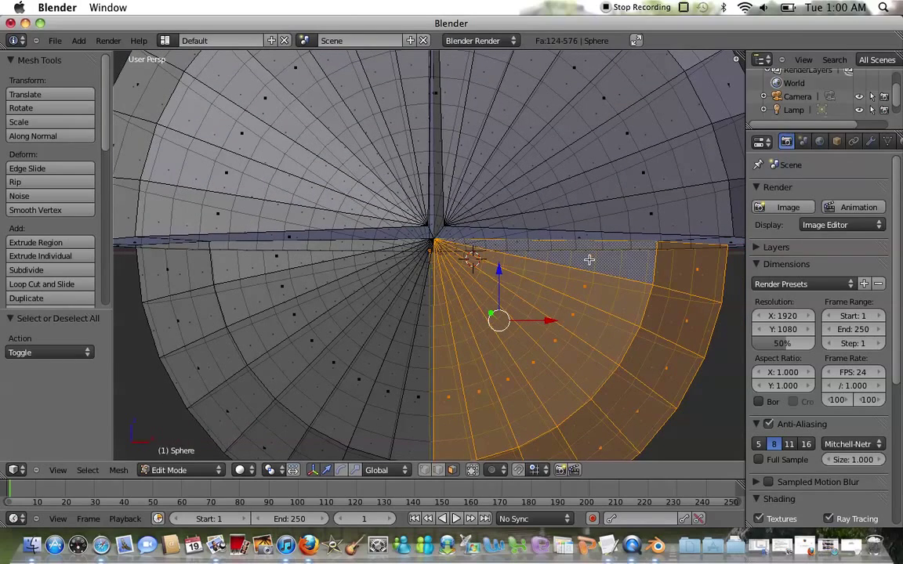
{"action": "scroll", "coordinate": [588, 260], "scroll_direction": "up", "scroll_amount": 5}
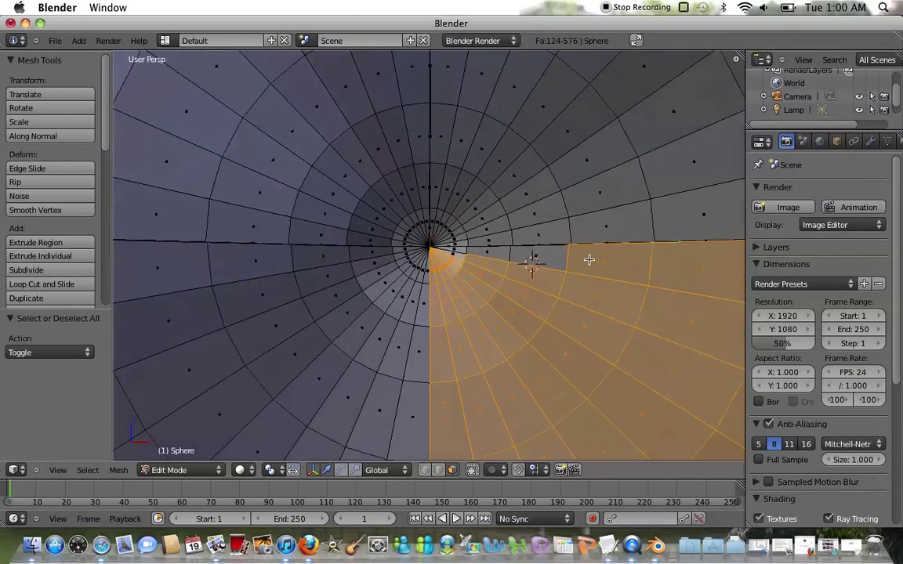
{"action": "right_click", "coordinate": [534, 258], "text": "shift"}
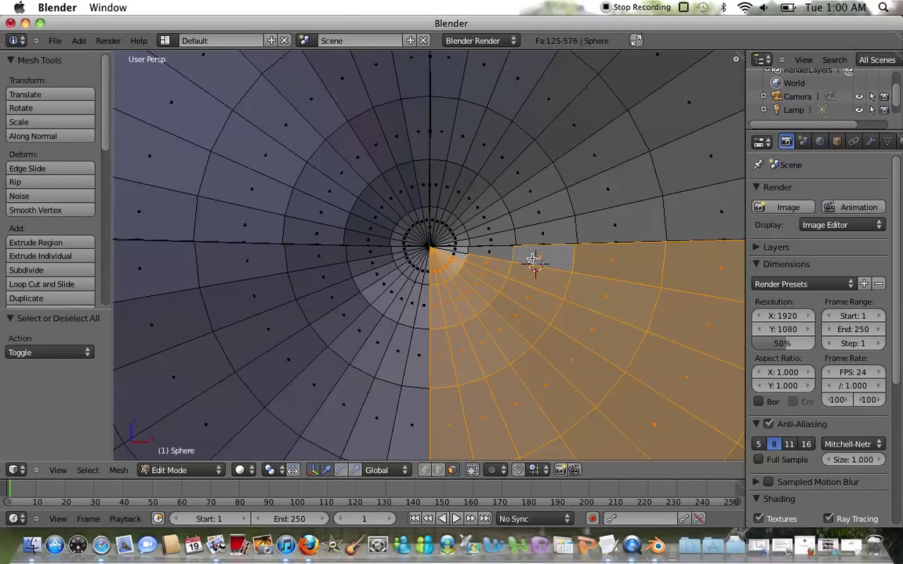
{"action": "right_click", "coordinate": [490, 253], "text": "shift"}
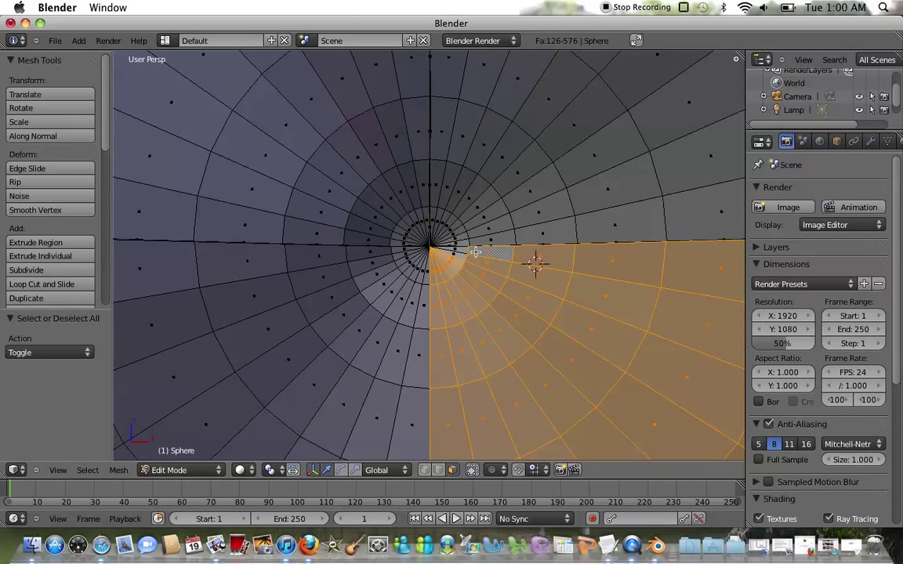
{"action": "right_click", "coordinate": [454, 251], "text": "shift"}
Extrude the lower +X quarter in place and push it outward along its normals with Shrink/Fatten 0.04.
{"action": "scroll", "coordinate": [454, 250], "scroll_direction": "down", "scroll_amount": 6}
{"action": "key", "text": "e"}
{"action": "right_click", "coordinate": [443, 253]}
{"action": "key", "text": "alt+s"}
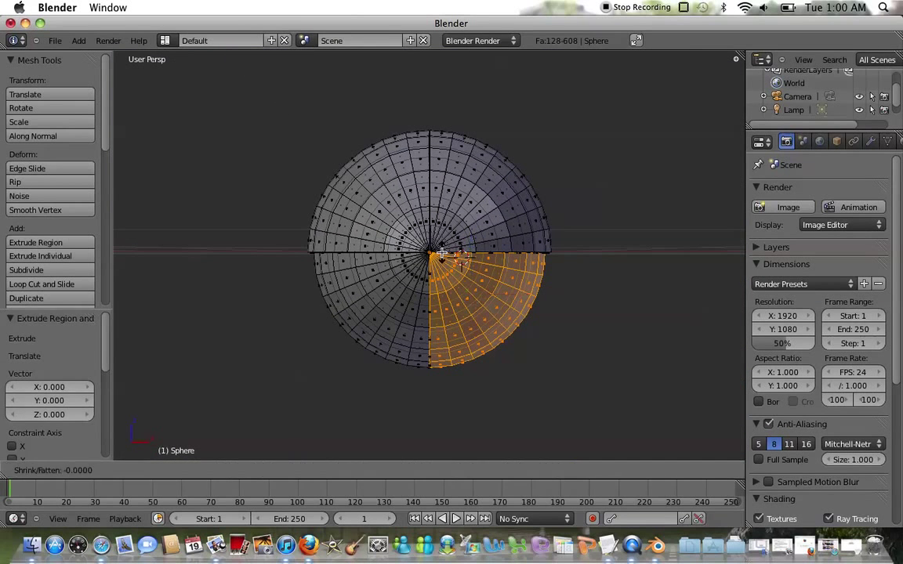
{"action": "type", "text": "0."}
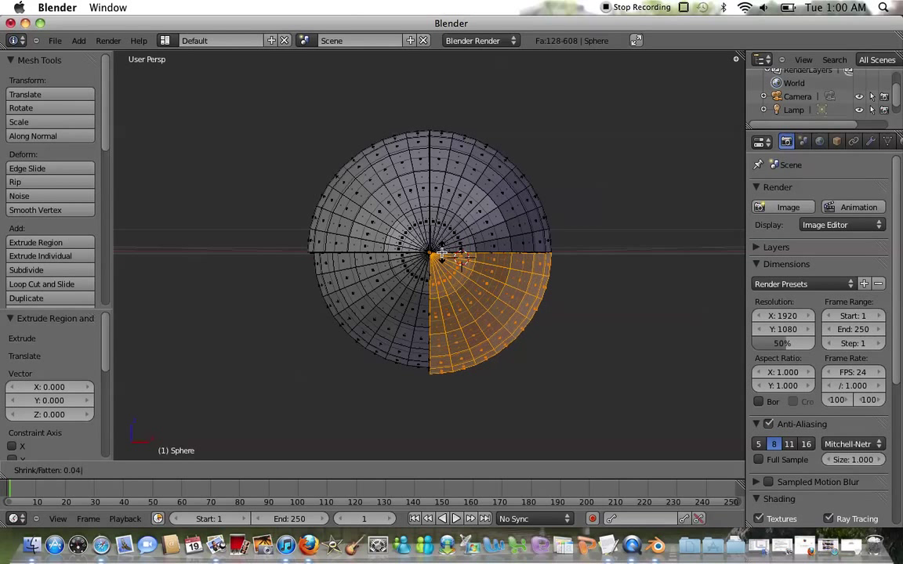
{"action": "key", "text": "Return"}
Clear the selection and box-select the faces of the lower -X quarter.
{"action": "key", "text": "a"}
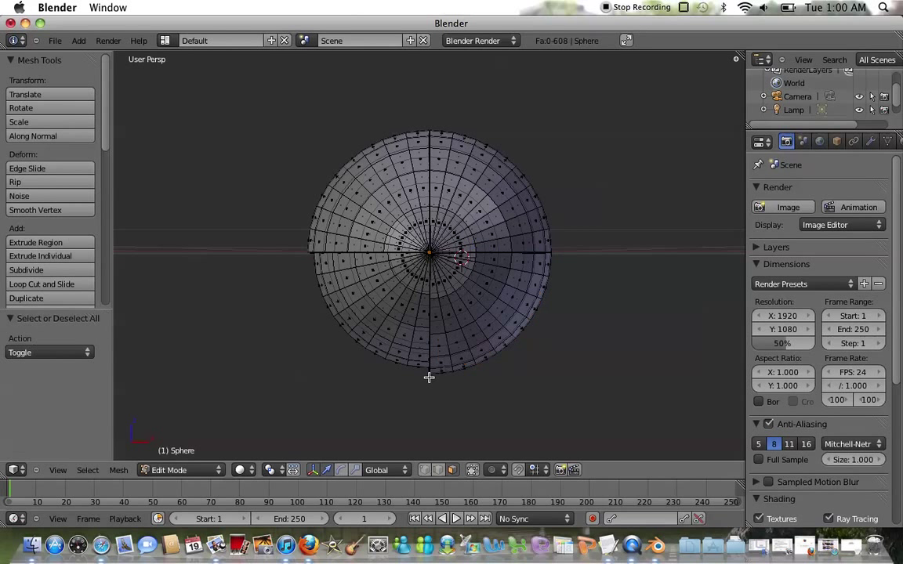
{"action": "key", "text": "b"}
{"action": "left_click_drag", "start_coordinate": [425, 374], "coordinate": [294, 256]}
{"action": "scroll", "coordinate": [293, 256], "scroll_direction": "up", "scroll_amount": 5}
{"action": "scroll", "coordinate": [296, 256], "scroll_direction": "down", "scroll_amount": 5}
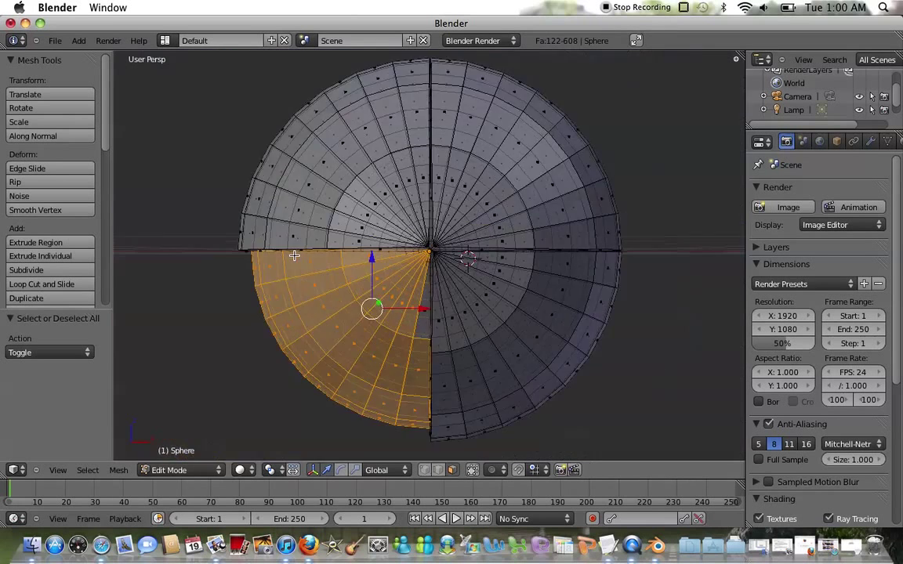
{"action": "scroll", "coordinate": [298, 256], "scroll_direction": "up", "scroll_amount": 1}
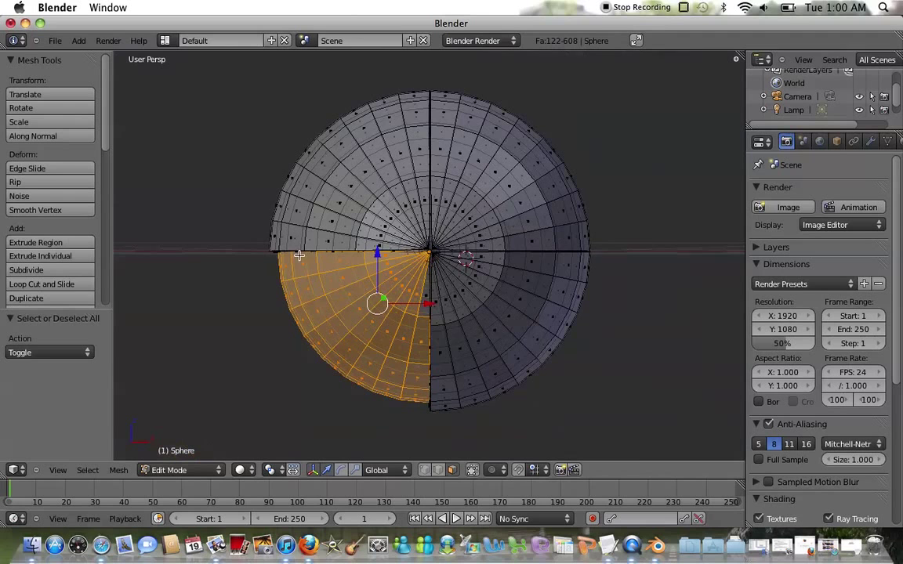
Add the missing faces beside the vertical and horizontal centre lines near the pole to the lower -X quarter's selection.
{"action": "right_click", "coordinate": [427, 296], "text": "shift"}
{"action": "scroll", "coordinate": [427, 296], "scroll_direction": "up", "scroll_amount": 1}
{"action": "scroll", "coordinate": [427, 296], "scroll_direction": "up", "scroll_amount": 3}
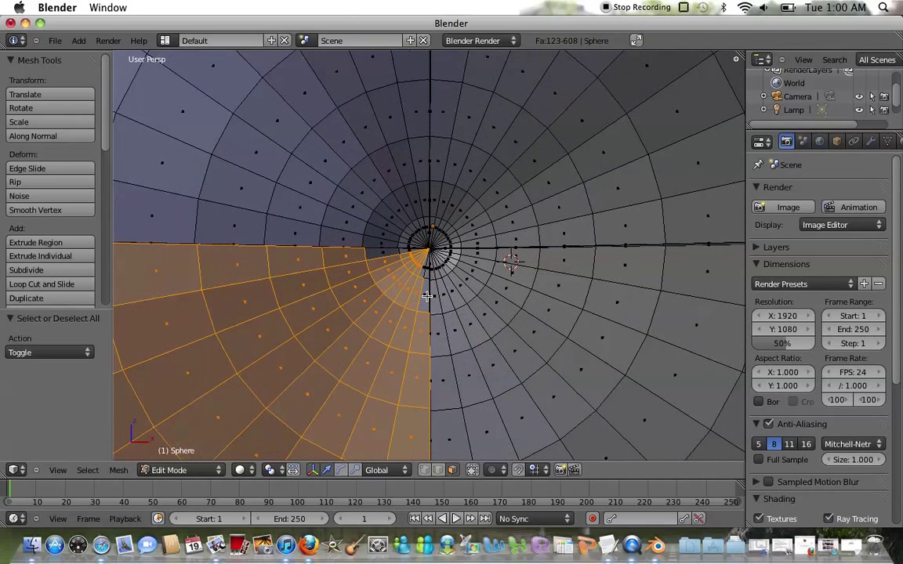
{"action": "right_click", "coordinate": [424, 295], "text": "shift"}
{"action": "right_click", "coordinate": [425, 271], "text": "shift"}
{"action": "scroll", "coordinate": [386, 248], "scroll_direction": "up", "scroll_amount": 3}
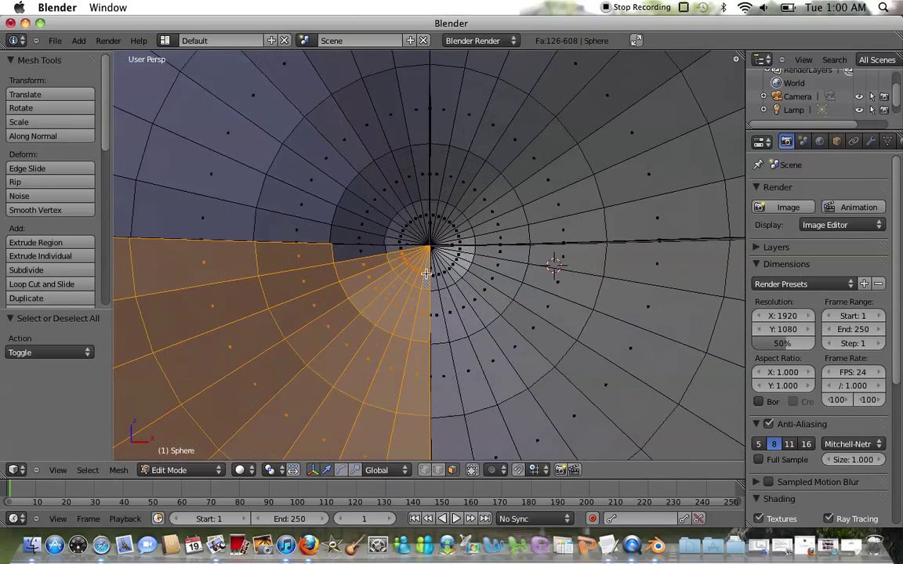
{"action": "right_click", "coordinate": [354, 253], "text": "shift"}
{"action": "right_click", "coordinate": [394, 249], "text": "shift"}
Extrude the lower -X quarter in place and raise it with Shrink/Fatten by the same amount as the other three quarters.
{"action": "scroll", "coordinate": [394, 250], "scroll_direction": "down", "scroll_amount": 5}
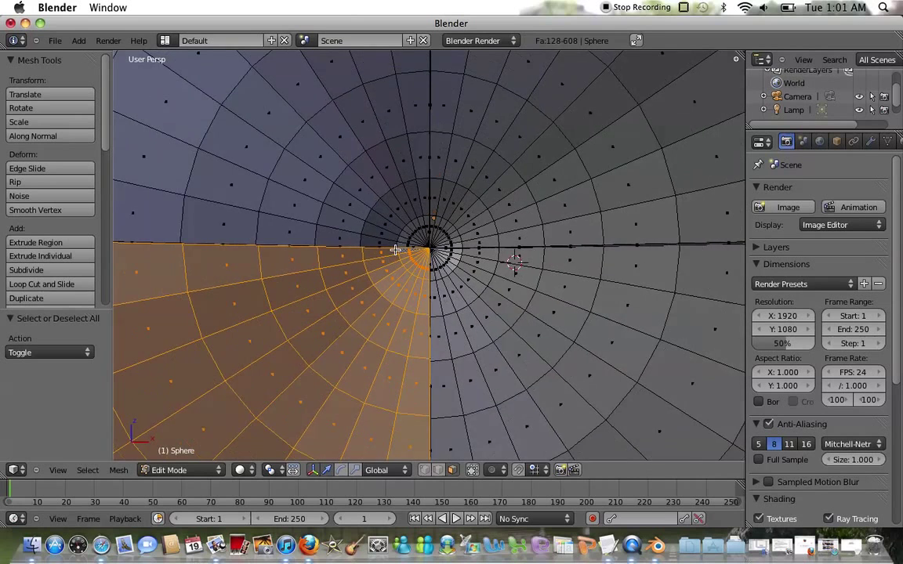
{"action": "scroll", "coordinate": [395, 249], "scroll_direction": "down", "scroll_amount": 3}
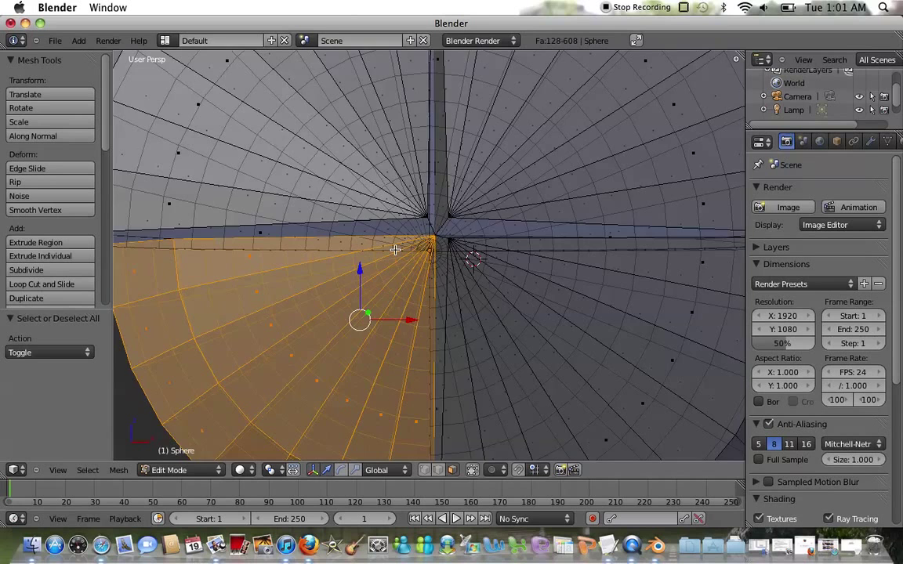
{"action": "scroll", "coordinate": [395, 249], "scroll_direction": "left", "scroll_amount": 3}
{"action": "scroll", "coordinate": [395, 250], "scroll_direction": "down", "scroll_amount": 2}
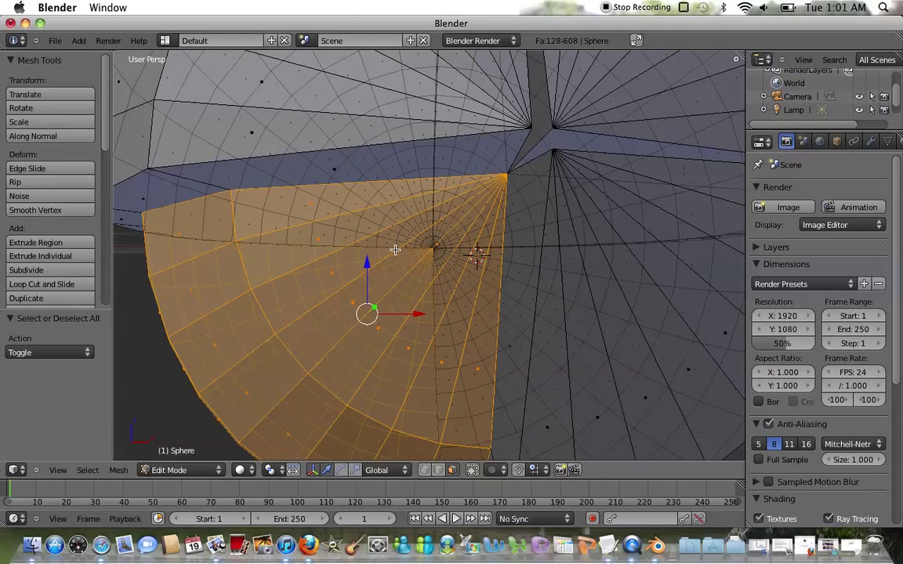
{"action": "key", "text": "e"}
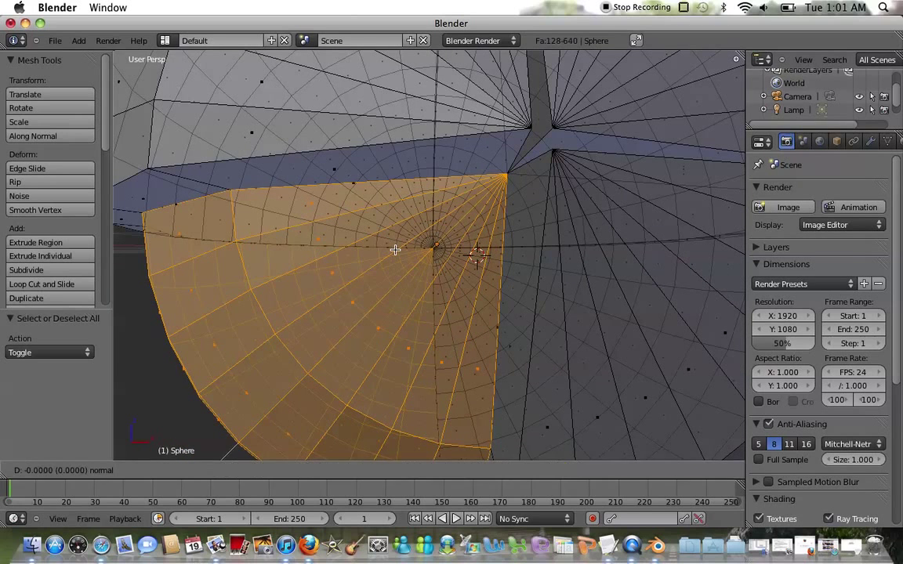
{"action": "right_click", "coordinate": [394, 249]}
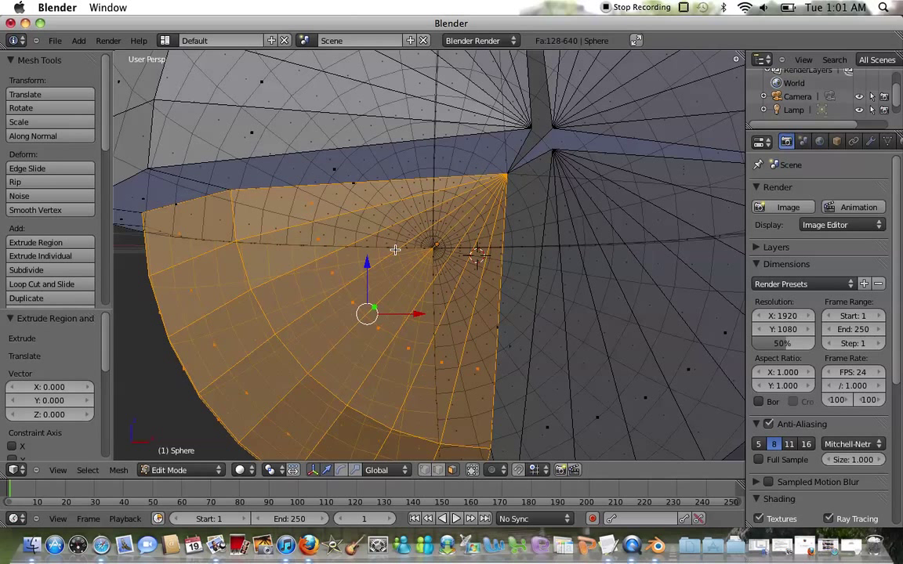
{"action": "key", "text": "alt+s"}
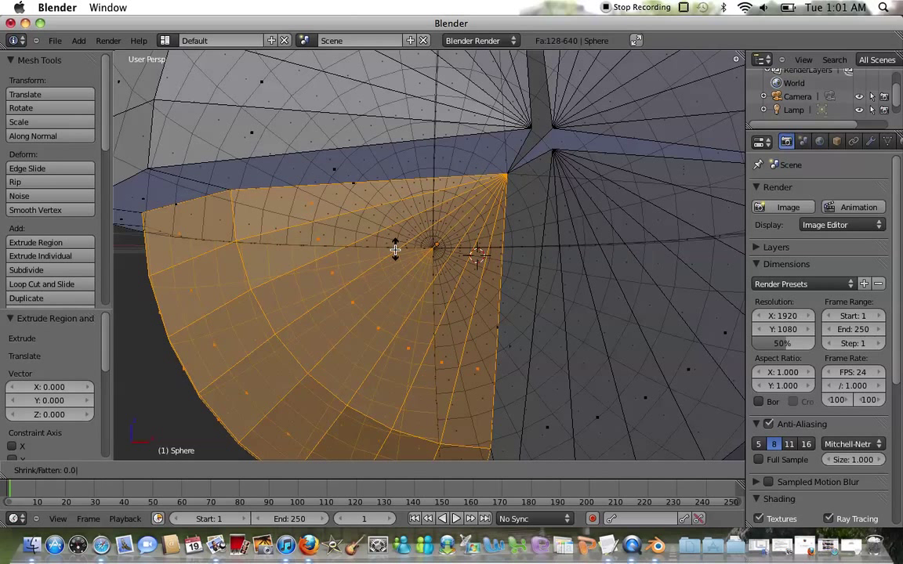
{"action": "right_click", "coordinate": [394, 250]}
Examine the raised quarters of the ball from the pole and from the side.
{"action": "scroll", "coordinate": [395, 250], "scroll_direction": "down", "scroll_amount": 8}
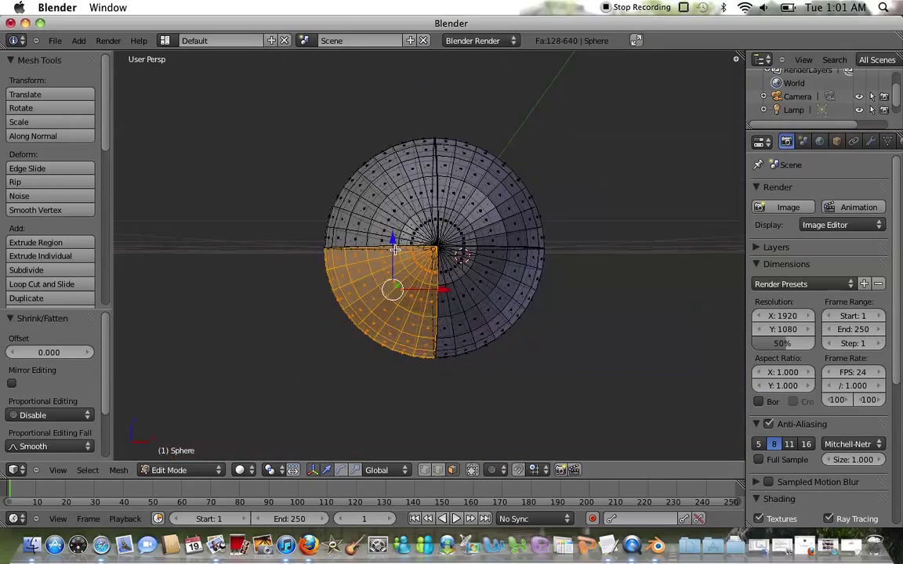
{"action": "scroll", "coordinate": [395, 250], "scroll_direction": "right", "scroll_amount": 2}
{"action": "scroll", "coordinate": [395, 250], "scroll_direction": "up", "scroll_amount": 4}
{"action": "scroll", "coordinate": [395, 250], "scroll_direction": "left", "scroll_amount": 5}
{"action": "scroll", "coordinate": [394, 249], "scroll_direction": "down", "scroll_amount": 8}
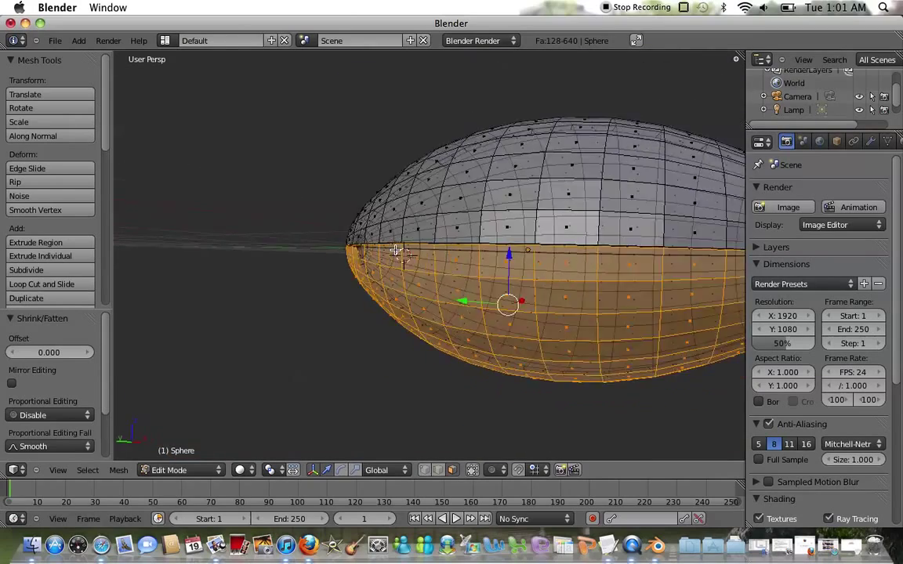
{"action": "middle_click_drag", "start_coordinate": [394, 249], "coordinate": [395, 249]}
{"action": "scroll", "coordinate": [395, 250], "scroll_direction": "up", "scroll_amount": 5}
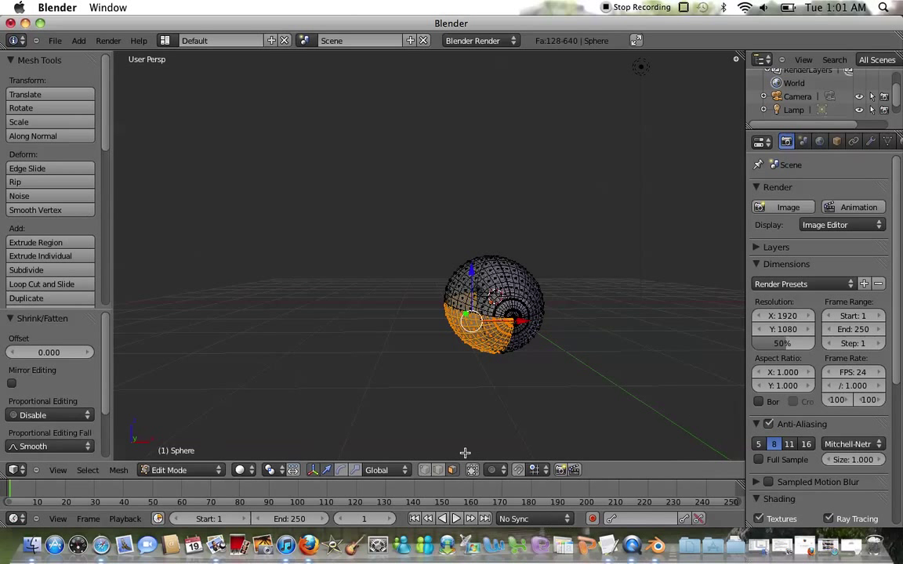
Switch to vertex selection, and apply smooth shading to the whole ball in Object Mode.
{"action": "left_click", "coordinate": [424, 469]}
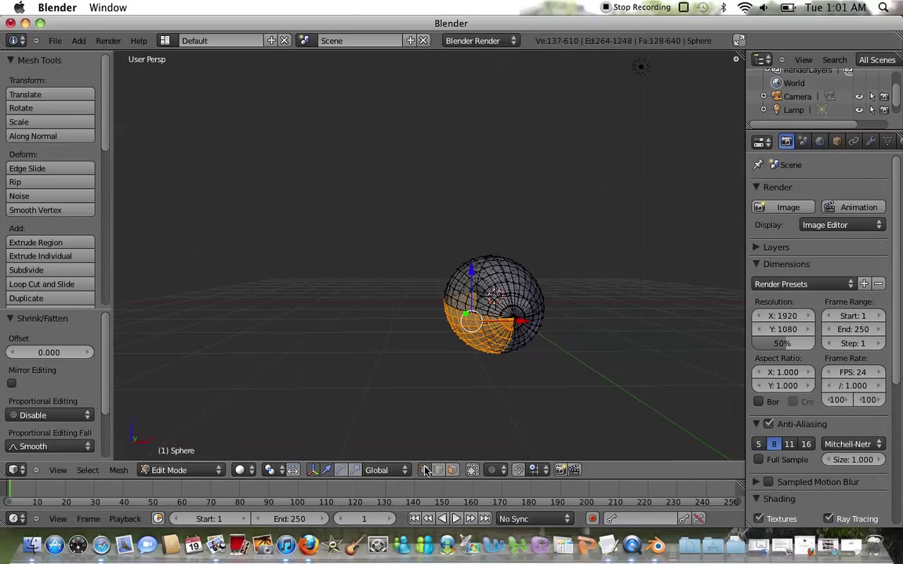
{"action": "key", "text": "Tab"}
{"action": "scroll", "coordinate": [489, 350], "scroll_direction": "right", "scroll_amount": 4, "text": "shift"}
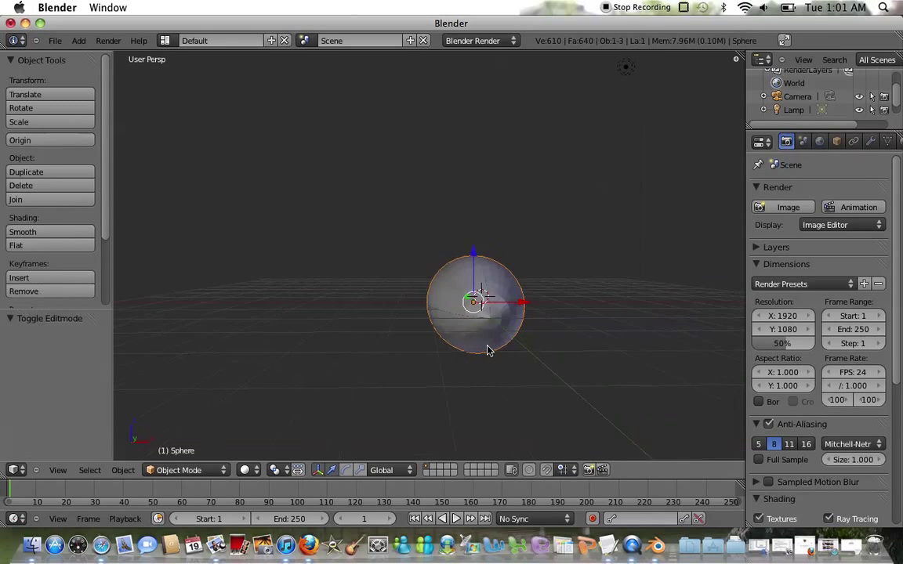
{"action": "scroll", "coordinate": [494, 357], "scroll_direction": "up", "scroll_amount": 5}
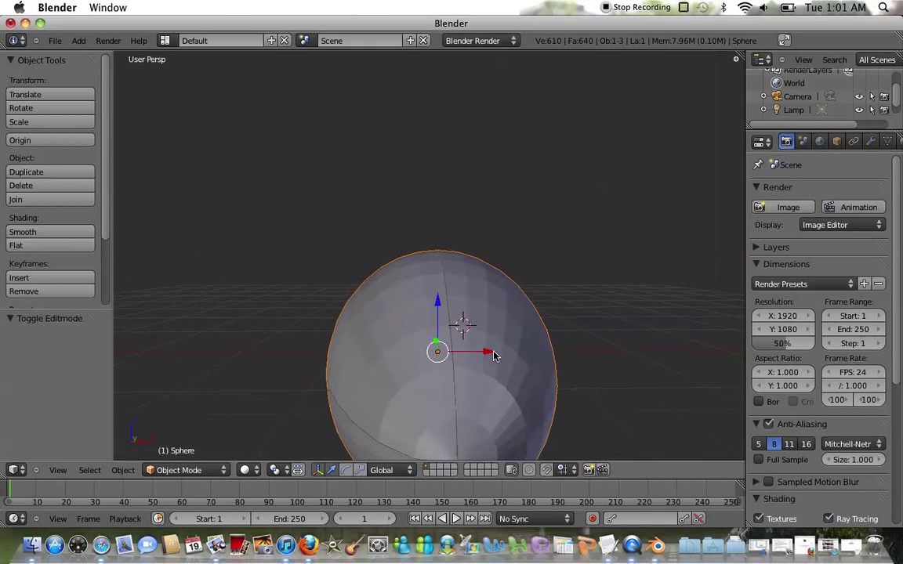
{"action": "scroll", "coordinate": [494, 356], "scroll_direction": "down", "scroll_amount": 4, "text": "shift"}
{"action": "scroll", "coordinate": [493, 356], "scroll_direction": "up", "scroll_amount": 1, "text": "shift"}
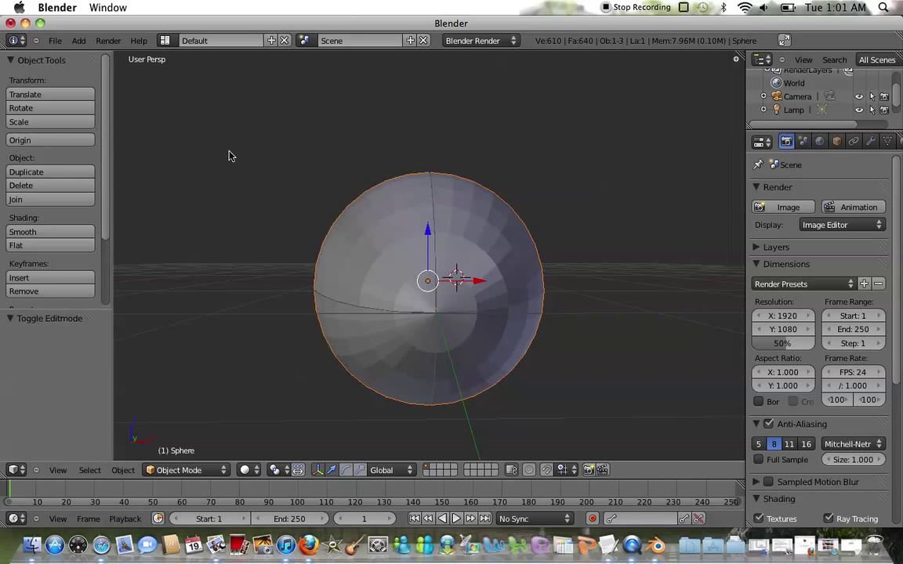
{"action": "left_click", "coordinate": [31, 232]}
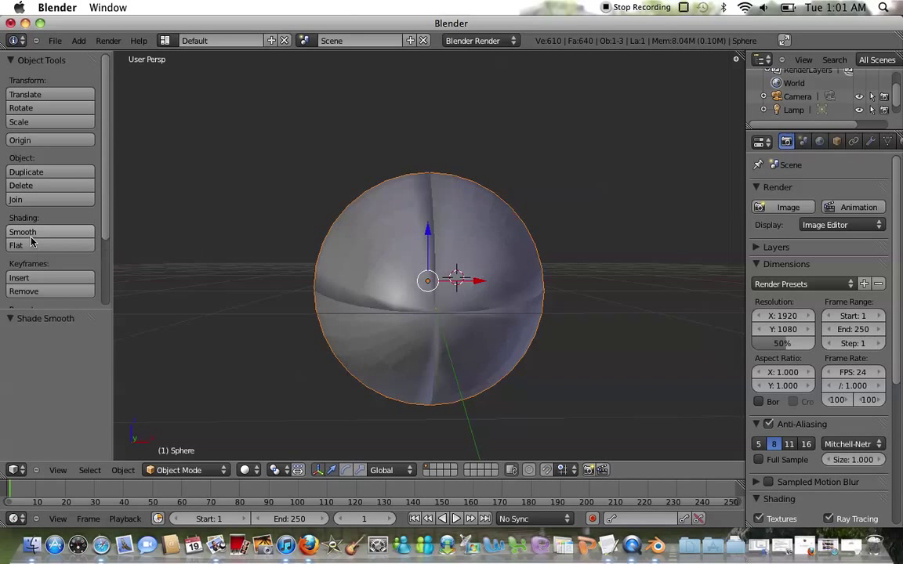
Examine the seams between the smooth-shaded panels from several angles.
{"action": "scroll", "coordinate": [217, 302], "scroll_direction": "up", "scroll_amount": 2}
{"action": "scroll", "coordinate": [238, 306], "scroll_direction": "down", "scroll_amount": 4}
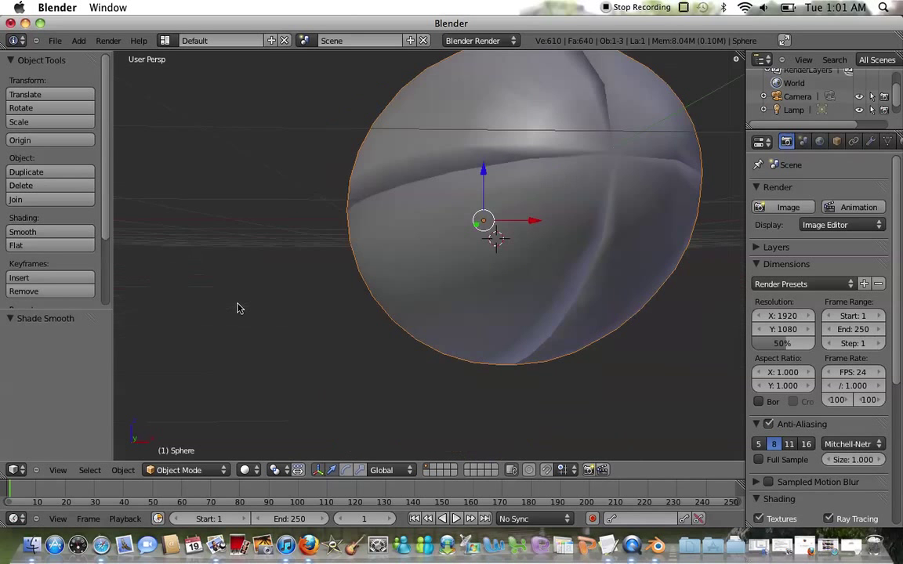
{"action": "scroll", "coordinate": [238, 306], "scroll_direction": "right", "scroll_amount": 4}
{"action": "scroll", "coordinate": [239, 308], "scroll_direction": "up", "scroll_amount": 4}
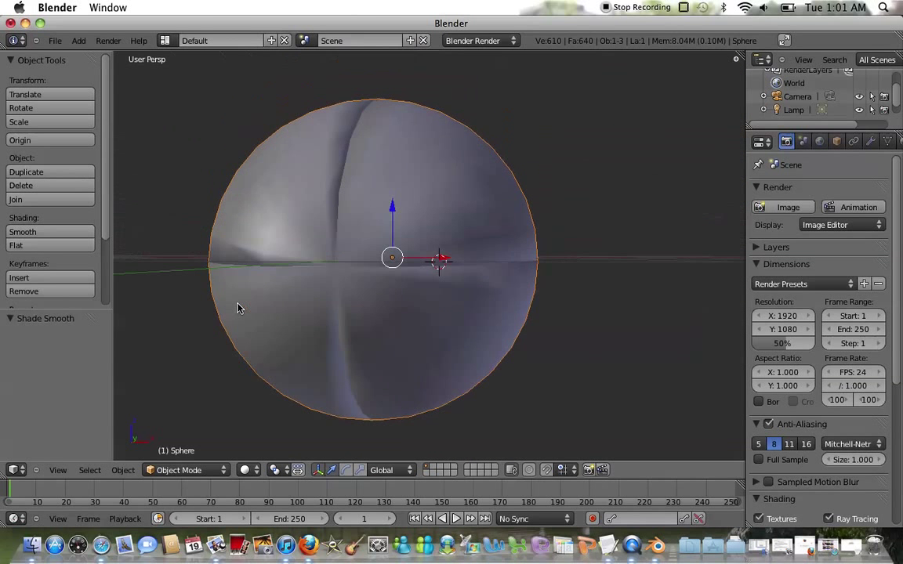
{"action": "scroll", "coordinate": [239, 308], "scroll_direction": "left", "scroll_amount": 3}
{"action": "scroll", "coordinate": [237, 308], "scroll_direction": "left", "scroll_amount": 1}
{"action": "scroll", "coordinate": [237, 308], "scroll_direction": "up", "scroll_amount": 1}
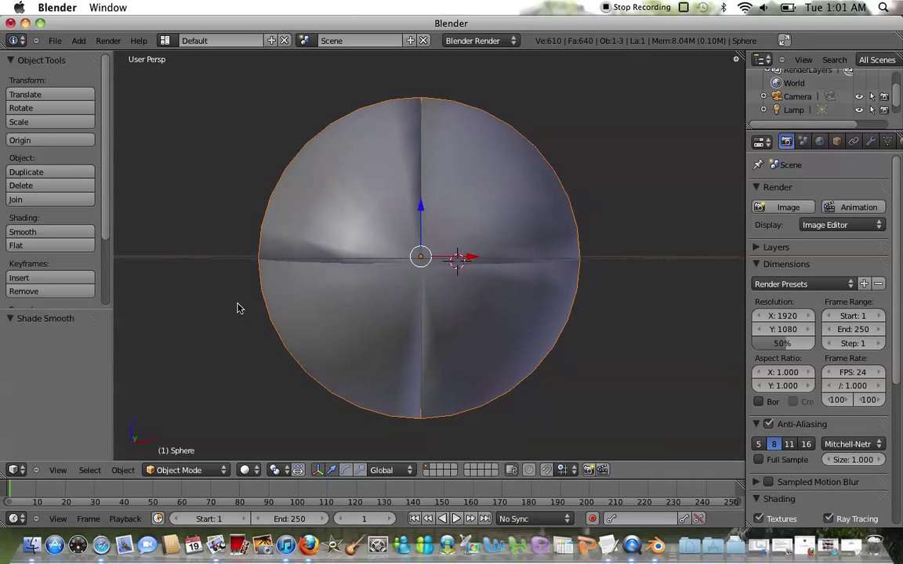
Return the ball to Edit Mode and deselect all of its geometry.
{"action": "key", "text": "Tab"}
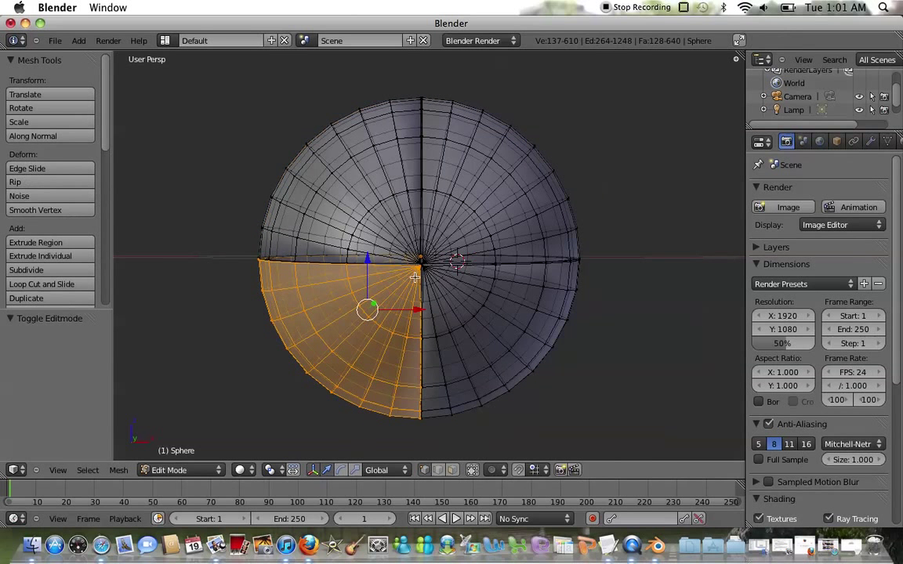
{"action": "scroll", "coordinate": [392, 227], "scroll_direction": "up", "scroll_amount": 3}
{"action": "scroll", "coordinate": [407, 238], "scroll_direction": "down", "scroll_amount": 3}
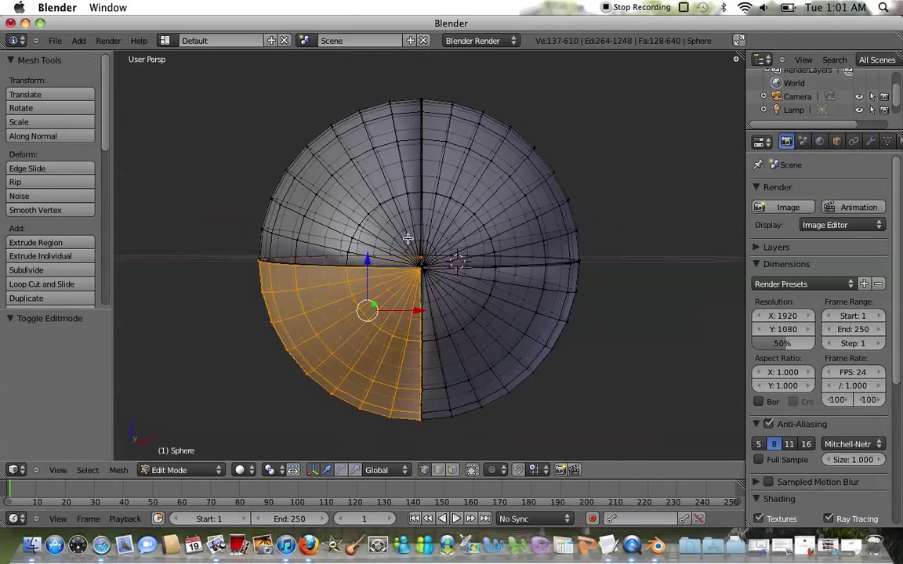
{"action": "scroll", "coordinate": [408, 238], "scroll_direction": "down", "scroll_amount": 1}
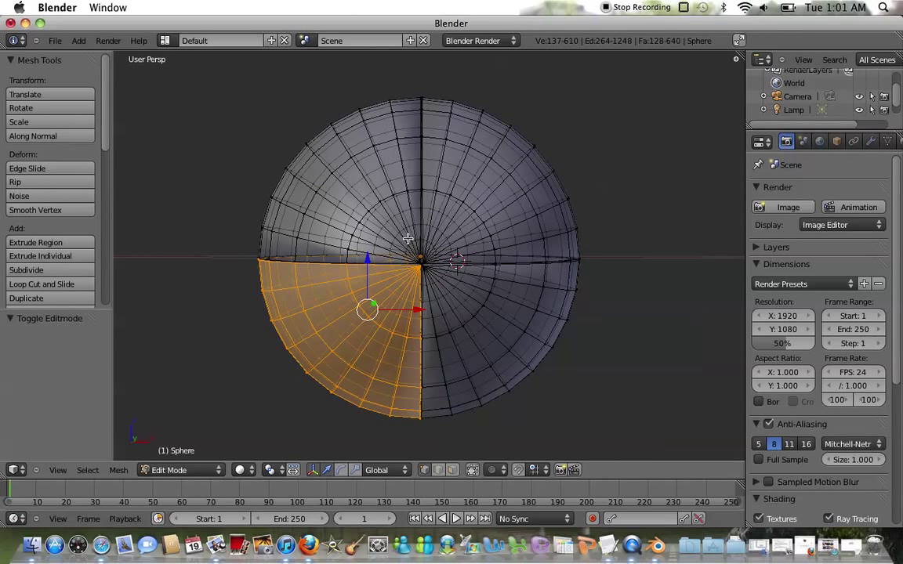
{"action": "key", "text": "a"}
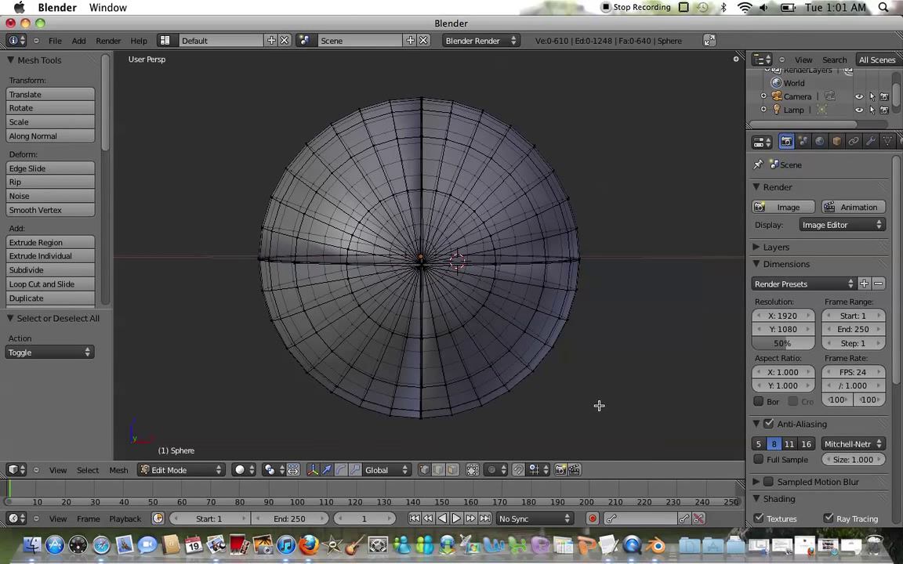
Add a Catmull-Clark Subdivision Surface modifier to the ball, set its view subdivisions to 3, and clear the mesh selection.
{"action": "key", "text": "a"}
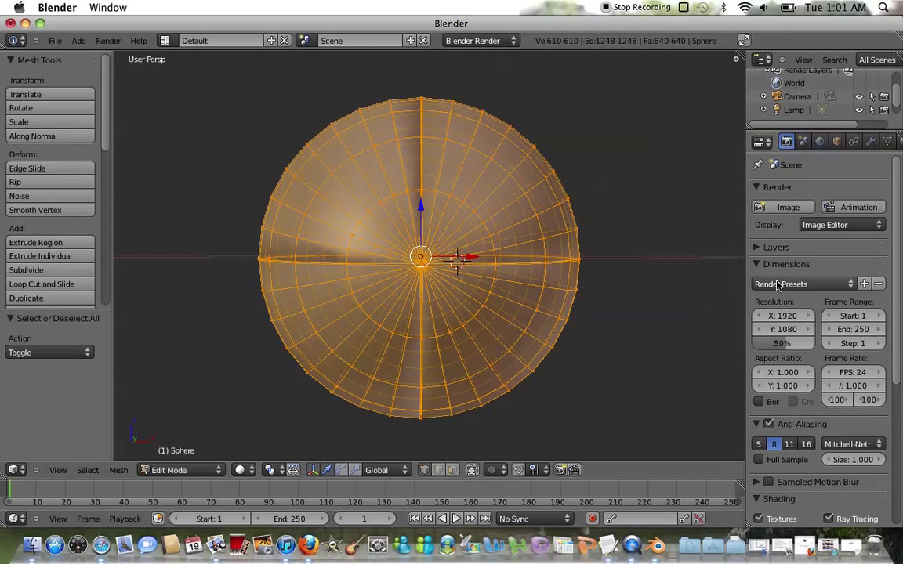
{"action": "left_click", "coordinate": [869, 142]}
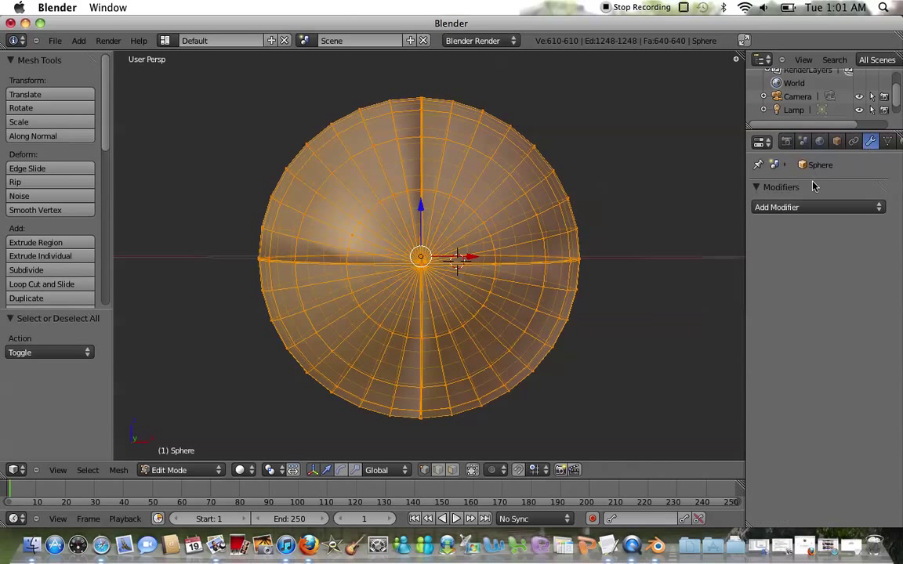
{"action": "left_click", "coordinate": [811, 208]}
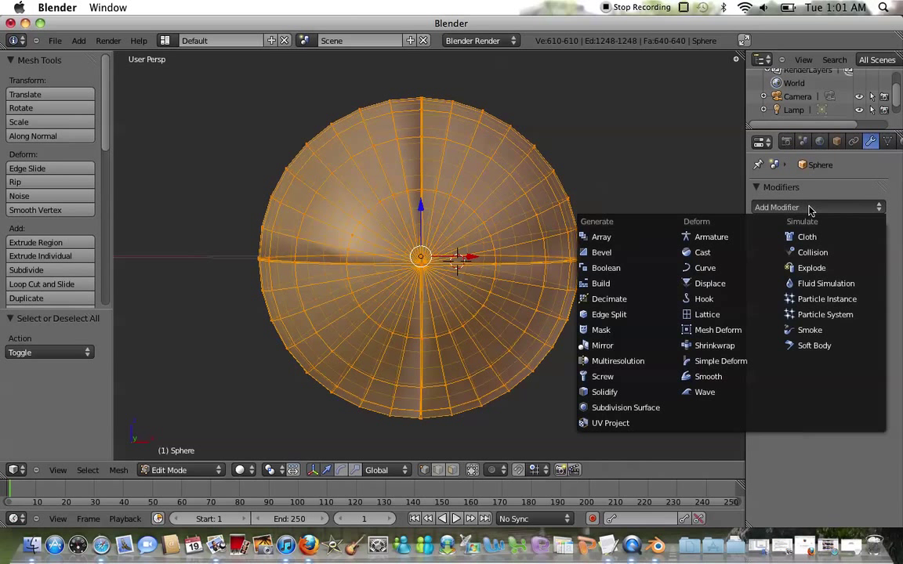
{"action": "left_click", "coordinate": [619, 408]}
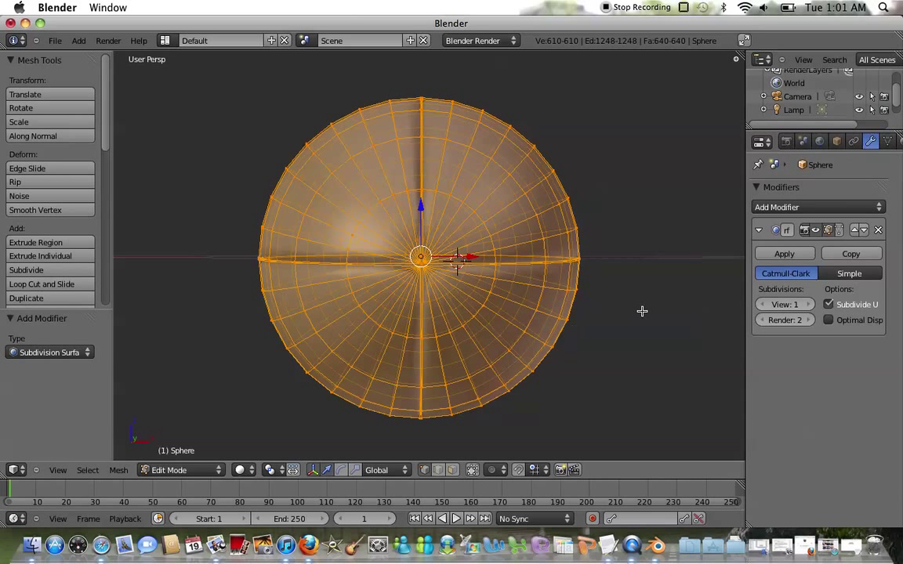
{"action": "key", "text": "a"}
{"action": "middle_click_drag", "start_coordinate": [498, 283], "coordinate": [500, 283]}
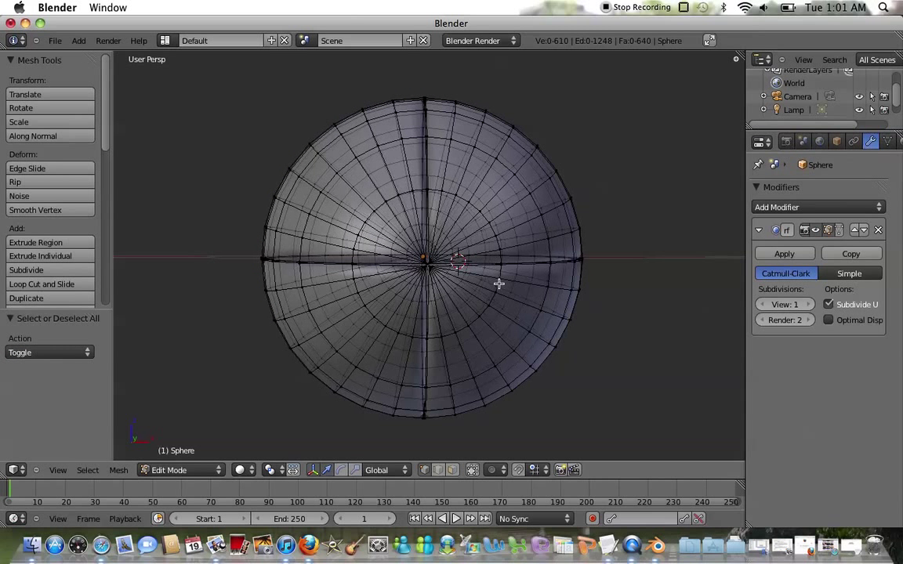
{"action": "left_click", "coordinate": [808, 305]}
{"action": "left_click", "coordinate": [809, 304]}
{"action": "middle_click_drag", "start_coordinate": [421, 275], "coordinate": [425, 275]}
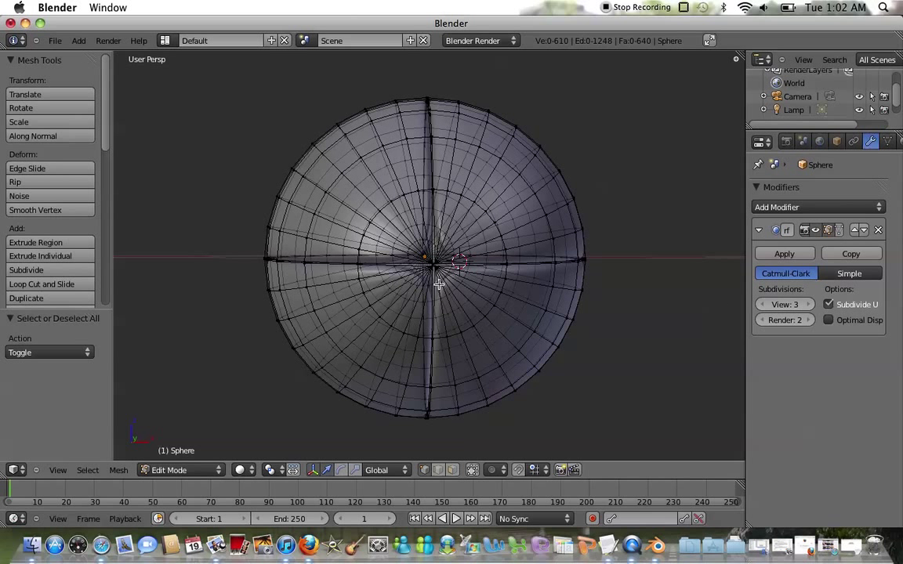
Try applying the subdivision modifier in Object Mode, check the dense mesh in Edit Mode, and undo the application.
{"action": "left_click", "coordinate": [783, 254]}
{"action": "key", "text": "Tab"}
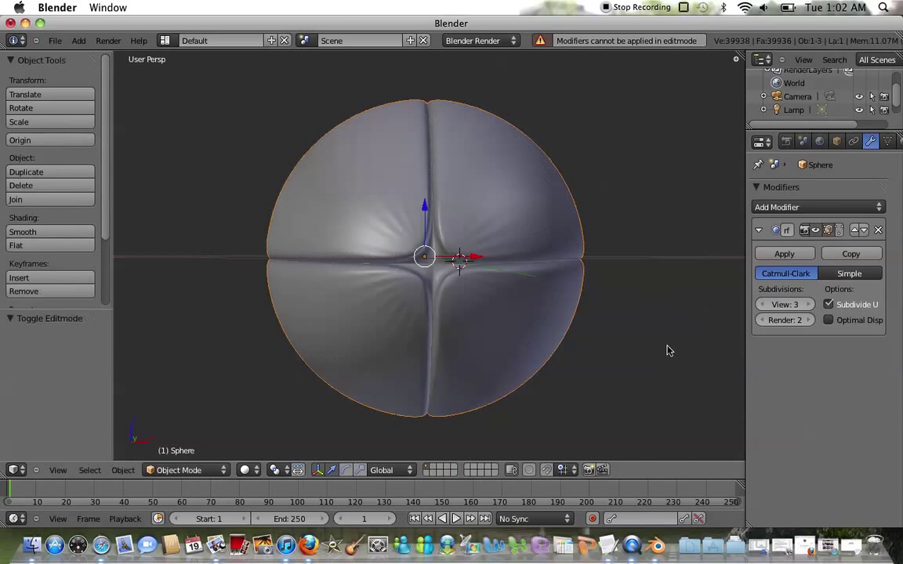
{"action": "left_click", "coordinate": [782, 254]}
{"action": "key", "text": "Tab"}
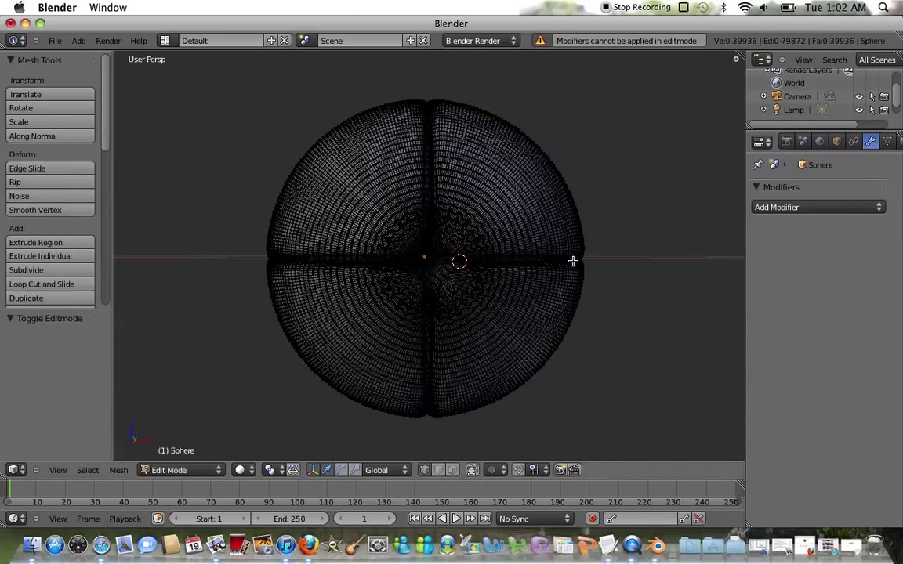
{"action": "key", "text": "Tab"}
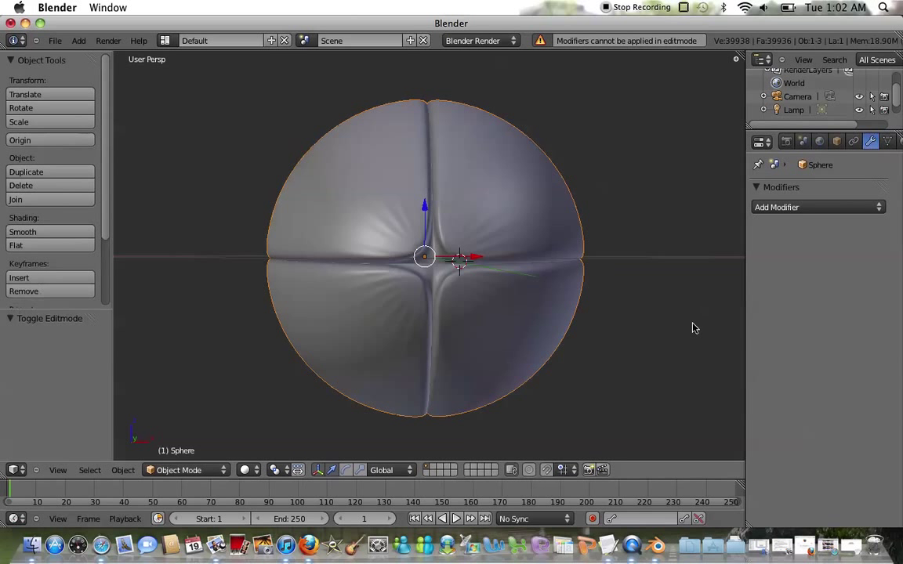
{"action": "key", "text": "ctrl+z"}
{"action": "key", "text": "ctrl+z"}
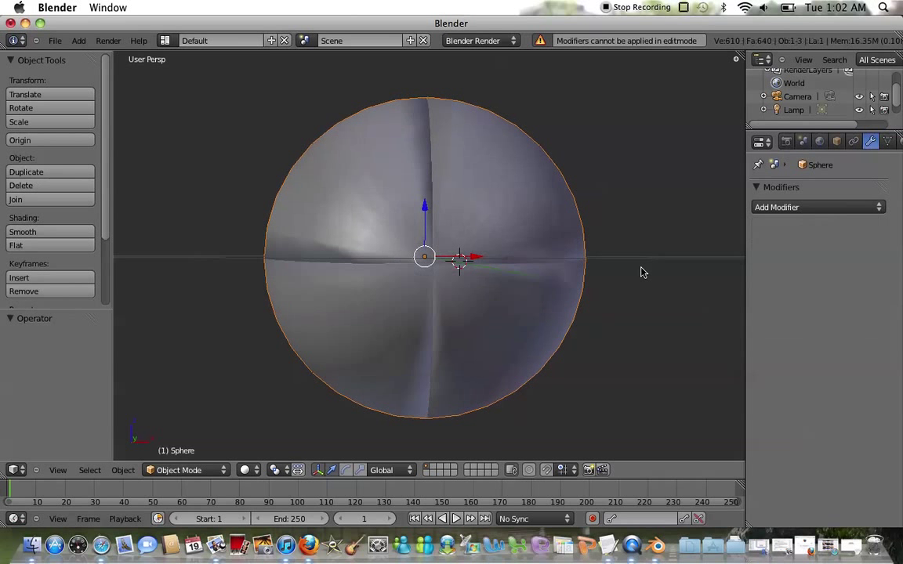
Add a Subdivision Surface modifier to the ball with 3 view subdivisions, and return to Edit Mode.
{"action": "left_click", "coordinate": [805, 207]}
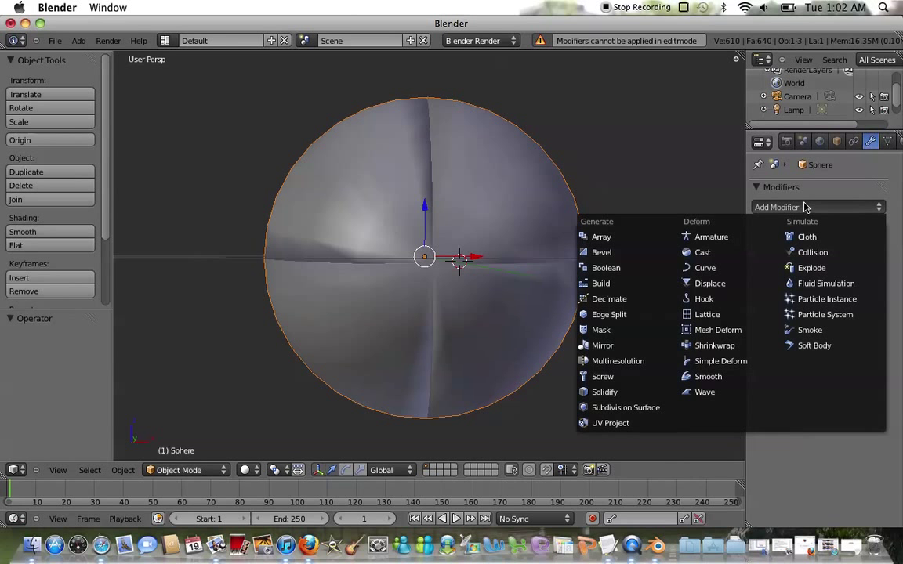
{"action": "left_click", "coordinate": [604, 408]}
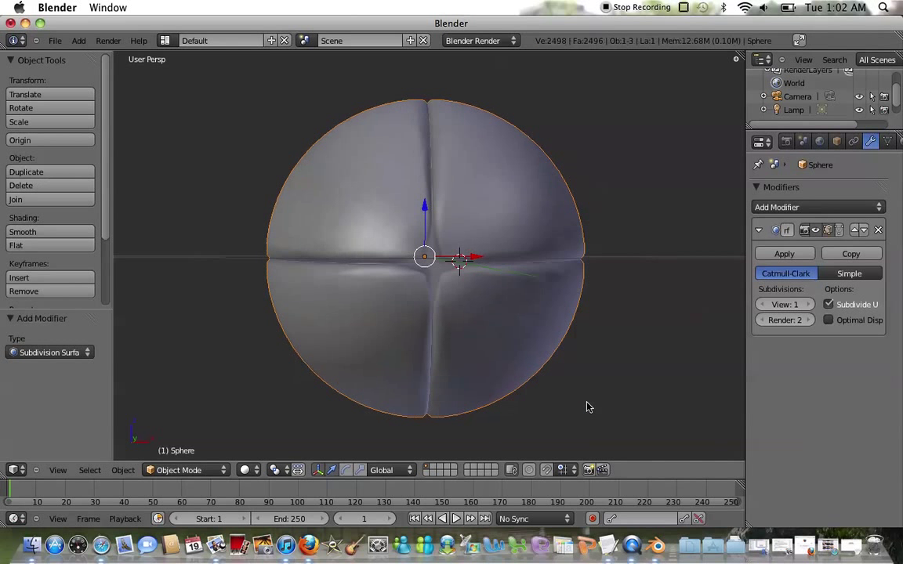
{"action": "key", "text": "Tab"}
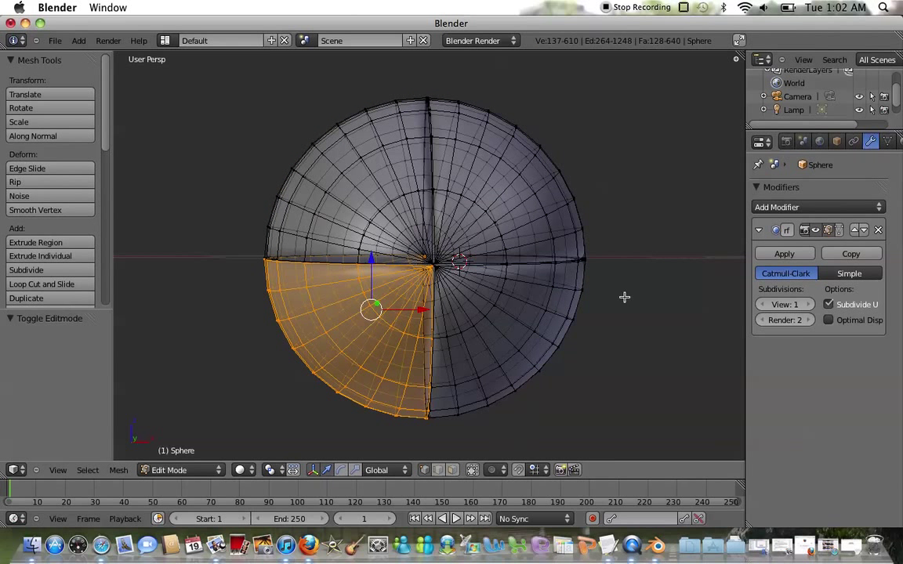
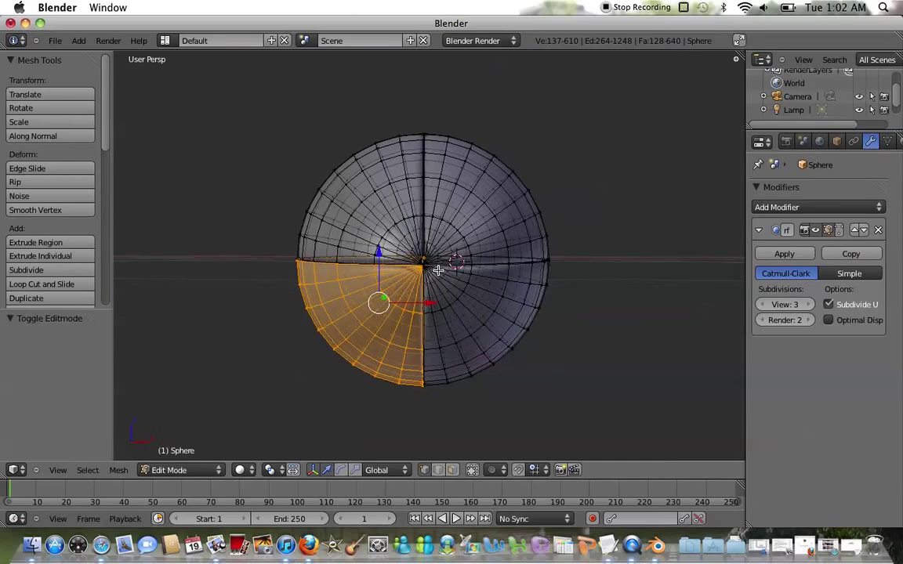
Clear the mesh selection and examine how the seams meet at the ball's pole from several angles.
{"action": "scroll", "coordinate": [426, 254], "scroll_direction": "up", "scroll_amount": 5}
{"action": "scroll", "coordinate": [426, 250], "scroll_direction": "down", "scroll_amount": 3}
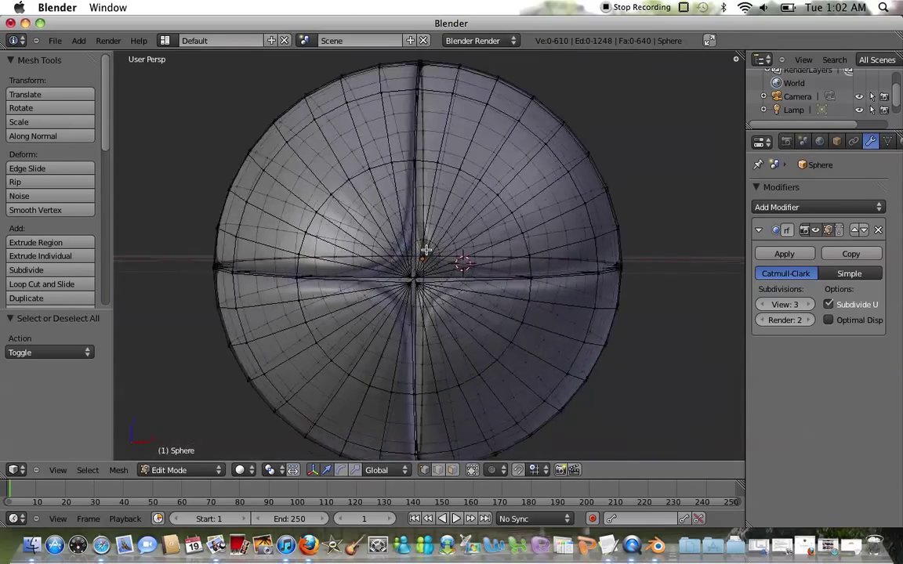
{"action": "scroll", "coordinate": [426, 250], "scroll_direction": "up", "scroll_amount": 5}
{"action": "scroll", "coordinate": [425, 250], "scroll_direction": "left", "scroll_amount": 2}
{"action": "scroll", "coordinate": [426, 251], "scroll_direction": "down", "scroll_amount": 5}
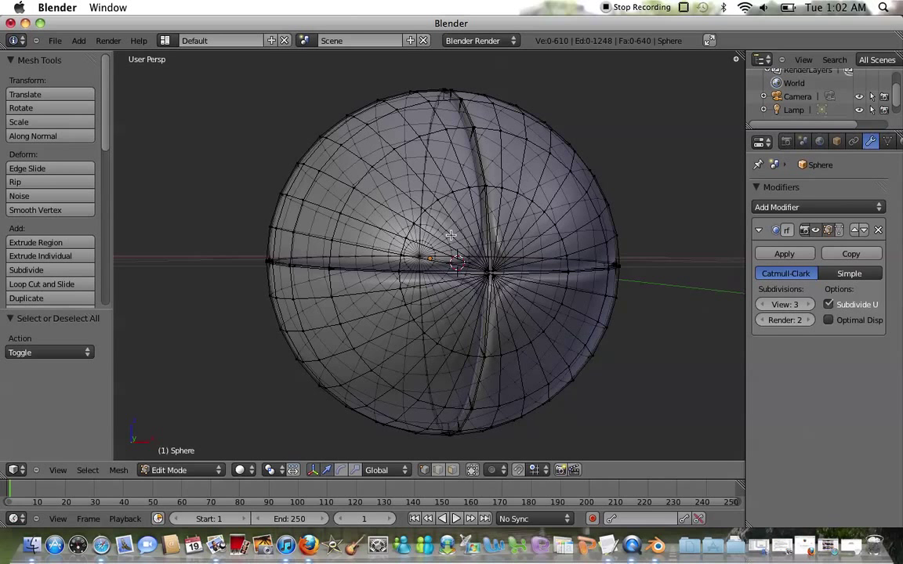
{"action": "scroll", "coordinate": [451, 235], "scroll_direction": "right", "scroll_amount": 4}
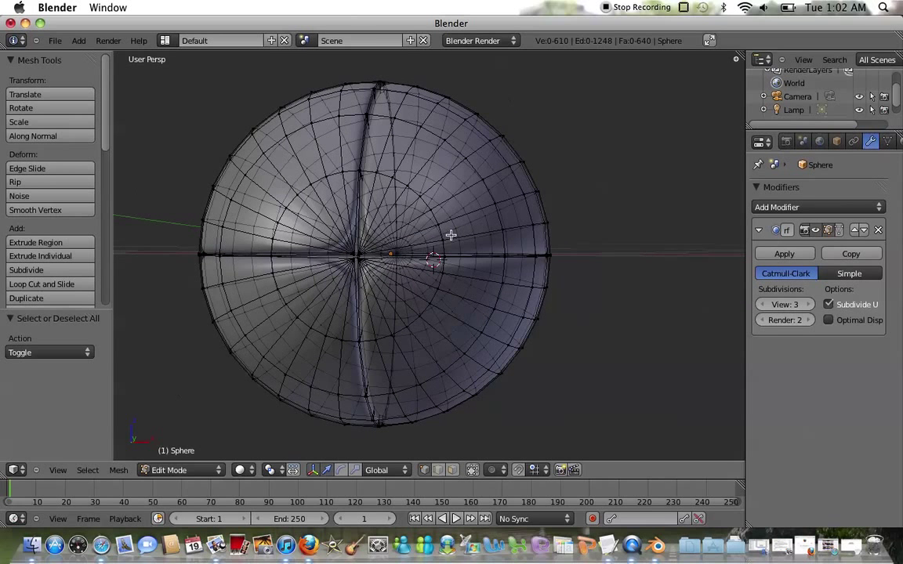
{"action": "scroll", "coordinate": [451, 235], "scroll_direction": "up", "scroll_amount": 6}
{"action": "scroll", "coordinate": [450, 235], "scroll_direction": "down", "scroll_amount": 5}
{"action": "scroll", "coordinate": [450, 235], "scroll_direction": "left", "scroll_amount": 2}
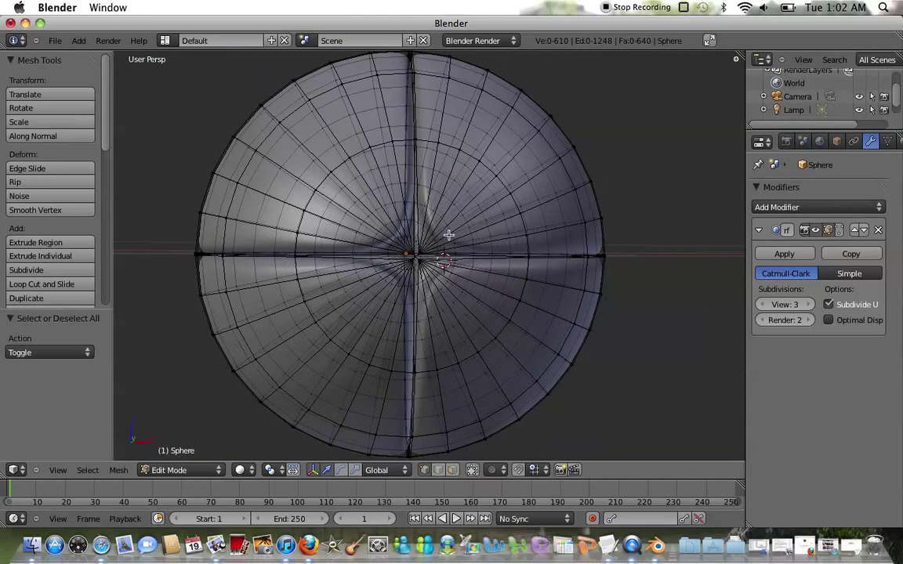
In edge selection mode, select the edge loop around the pole and edge slide it toward the tip by about -0.902.
{"action": "left_click", "coordinate": [438, 470]}
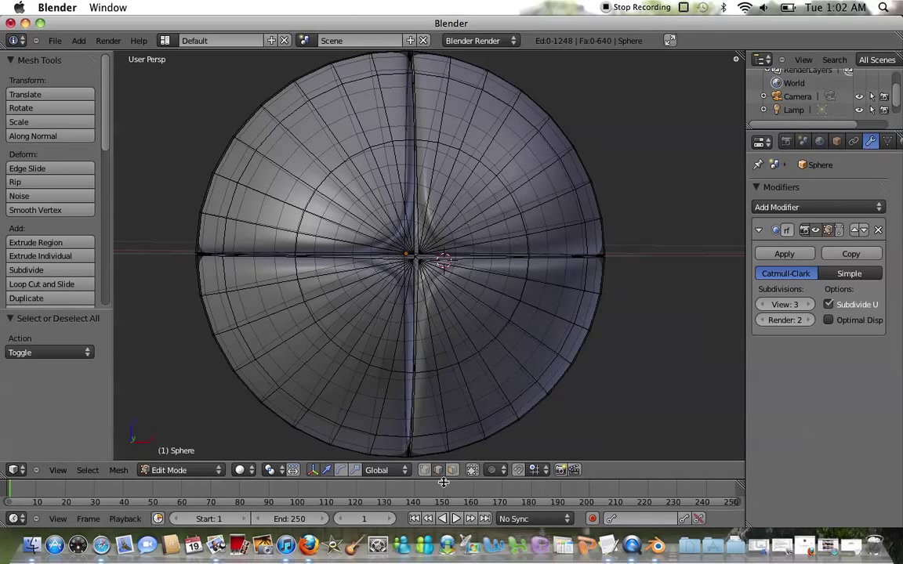
{"action": "right_click", "coordinate": [300, 222], "text": "alt"}
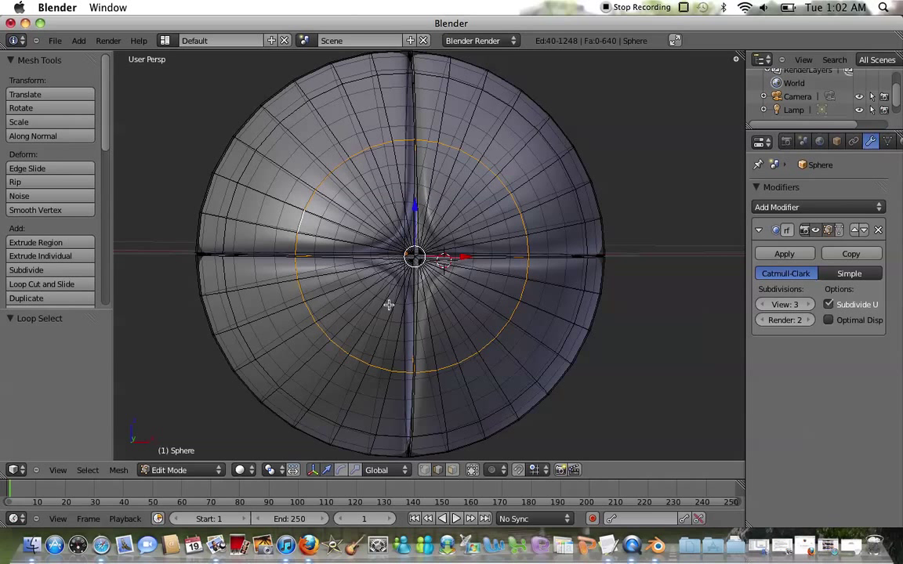
{"action": "key", "text": "ctrl+e"}
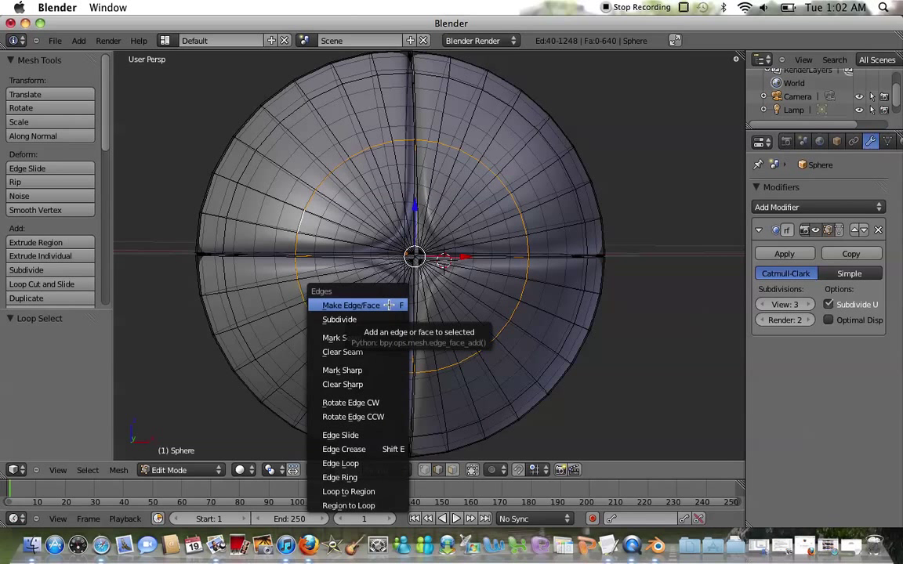
{"action": "left_click", "coordinate": [377, 429]}
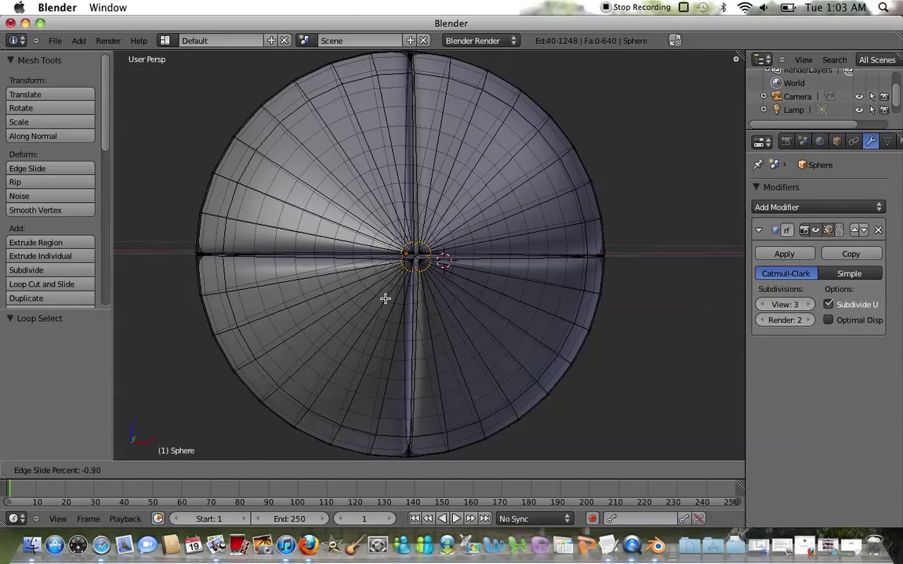
{"action": "left_click", "coordinate": [383, 298]}
Select the matching edge loop around the opposite pole and edge slide it toward the tip by about 0.959.
{"action": "middle_click_drag", "start_coordinate": [383, 298], "coordinate": [385, 298]}
{"action": "scroll", "coordinate": [385, 298], "scroll_direction": "down", "scroll_amount": 4}
{"action": "scroll", "coordinate": [385, 298], "scroll_direction": "up", "scroll_amount": 5}
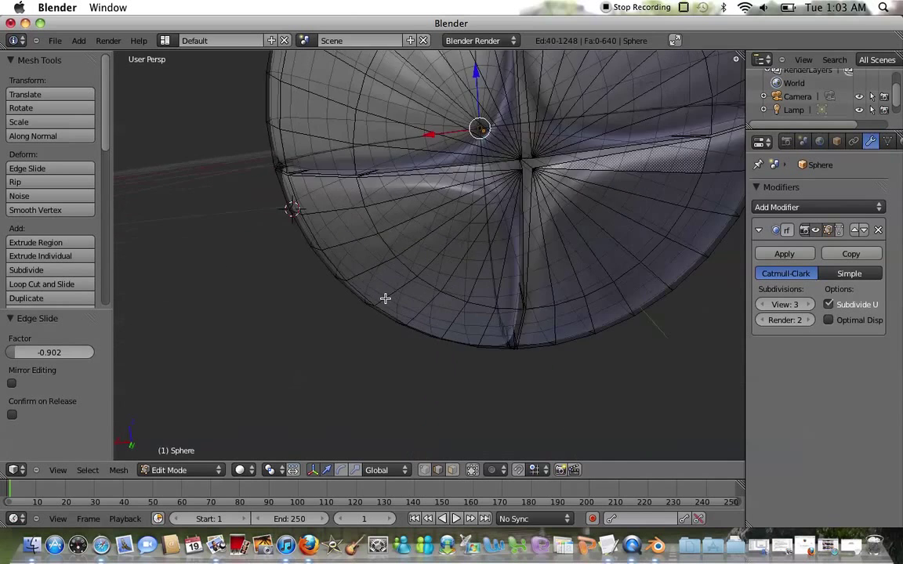
{"action": "scroll", "coordinate": [385, 298], "scroll_direction": "down", "scroll_amount": 2}
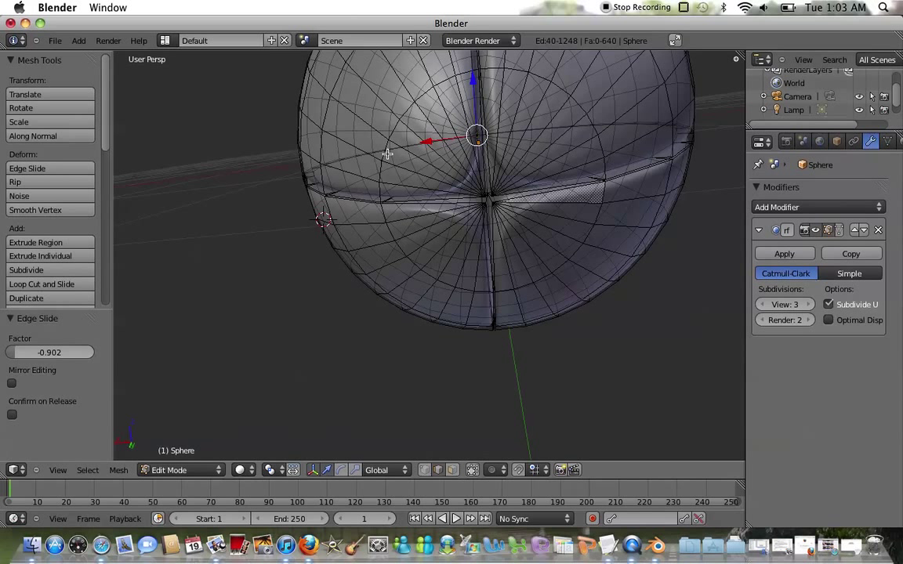
{"action": "key", "text": "a"}
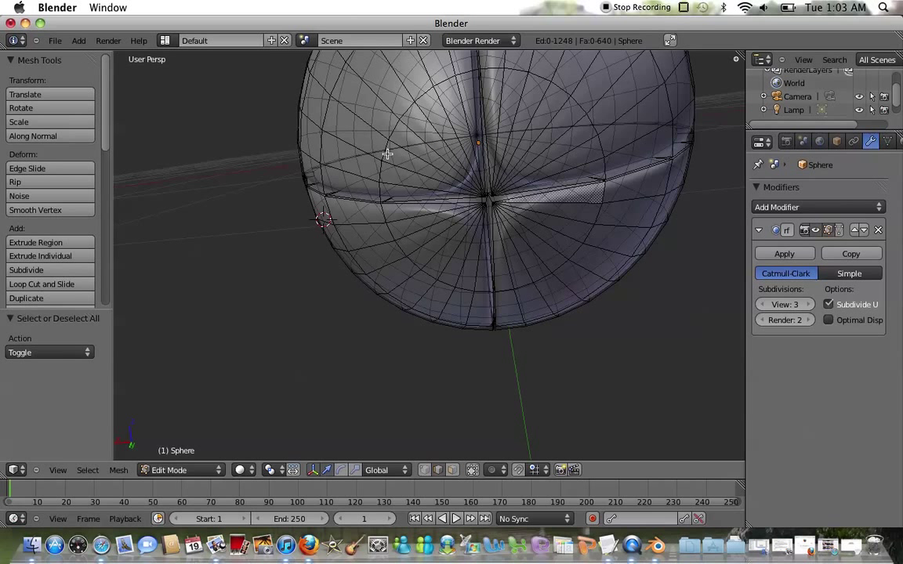
{"action": "right_click", "coordinate": [387, 154], "text": "alt"}
{"action": "right_click", "coordinate": [384, 154], "text": "alt+shift"}
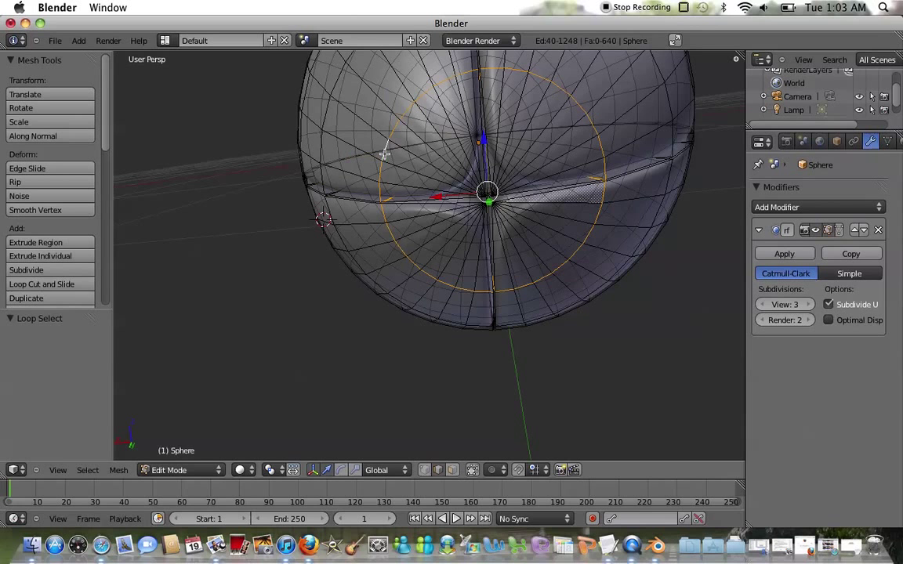
{"action": "scroll", "coordinate": [460, 262], "scroll_direction": "up", "scroll_amount": 5}
{"action": "scroll", "coordinate": [461, 261], "scroll_direction": "down", "scroll_amount": 4}
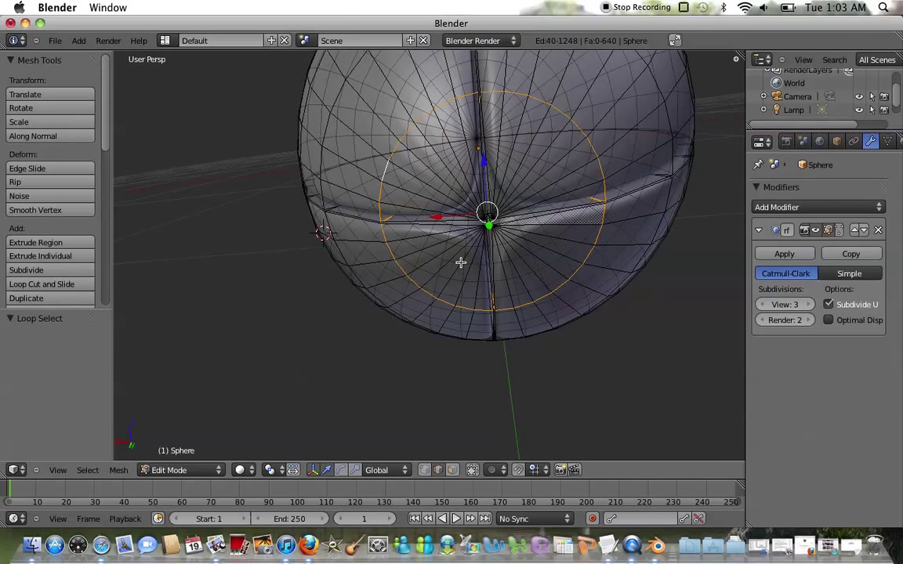
{"action": "key", "text": "ctrl+e"}
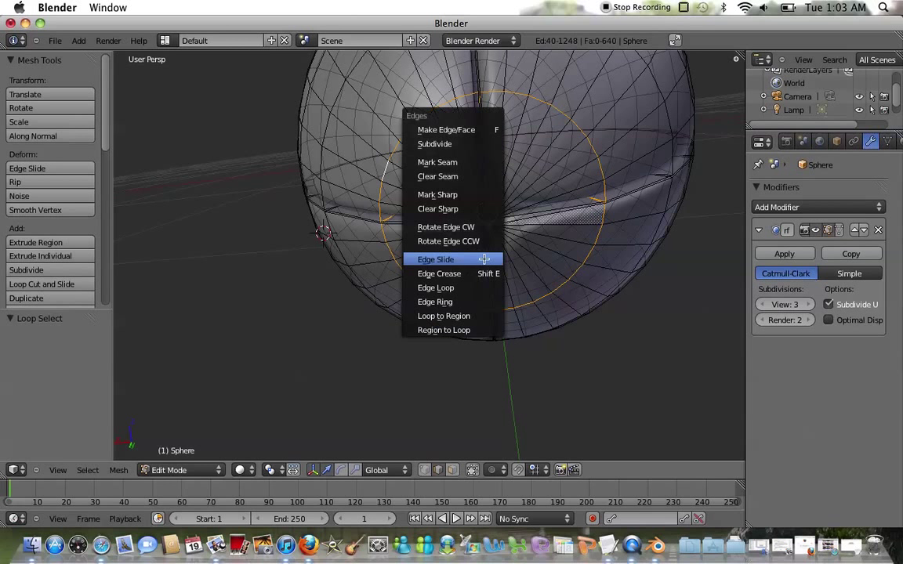
{"action": "left_click", "coordinate": [477, 256]}
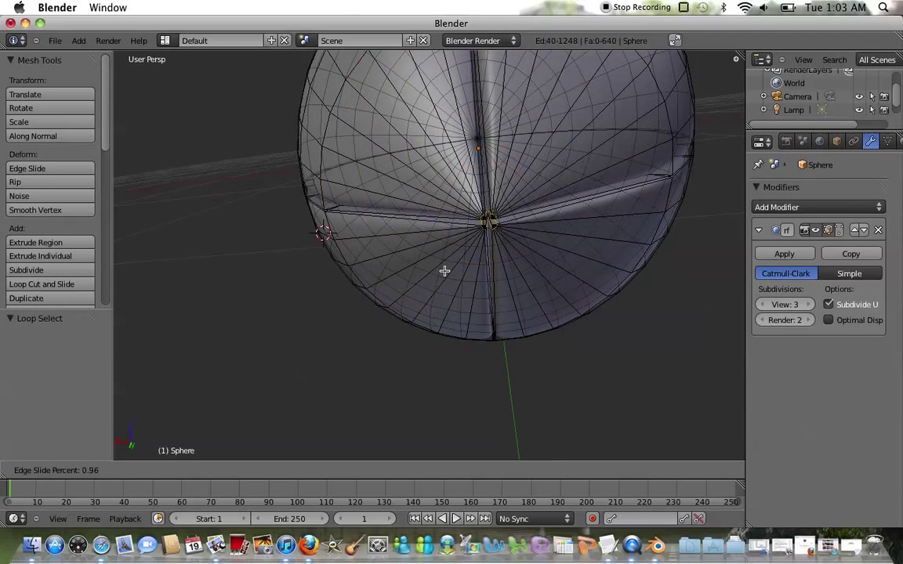
{"action": "left_click", "coordinate": [444, 271]}
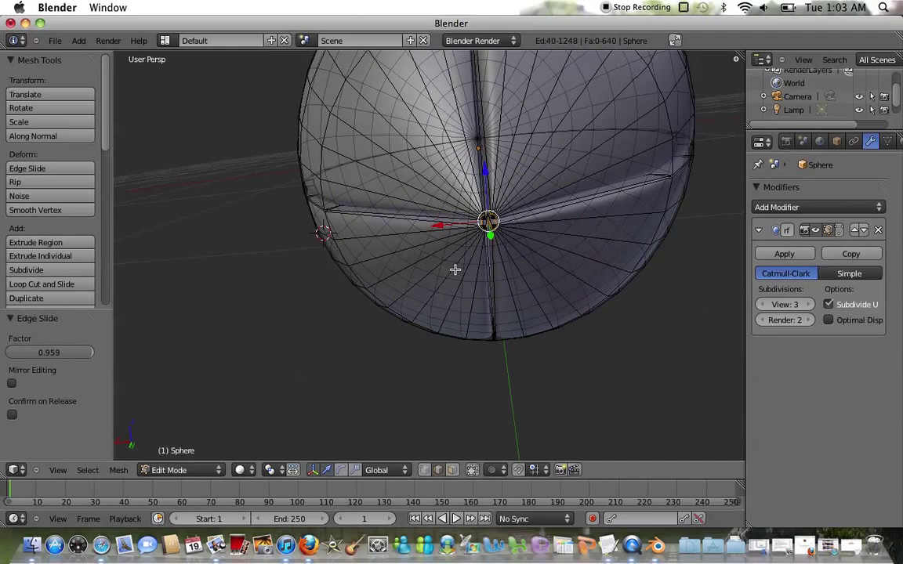
Return the ball to Object Mode, inspect its smoothed shape, and switch to the top view.
{"action": "middle_click_drag", "start_coordinate": [476, 275], "coordinate": [453, 275]}
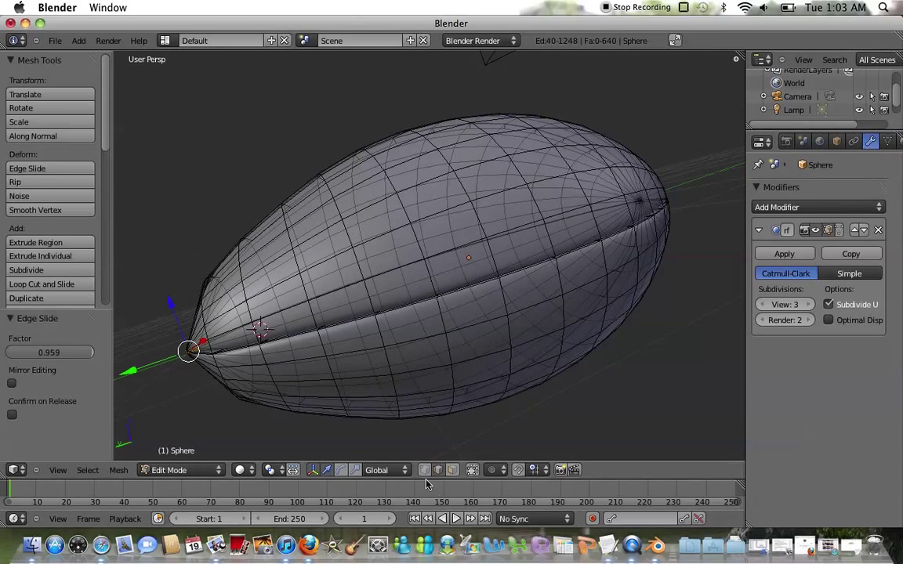
{"action": "key", "text": "Tab"}
{"action": "middle_click_drag", "start_coordinate": [477, 311], "coordinate": [504, 323]}
{"action": "scroll", "coordinate": [504, 320], "scroll_direction": "up", "scroll_amount": 8}
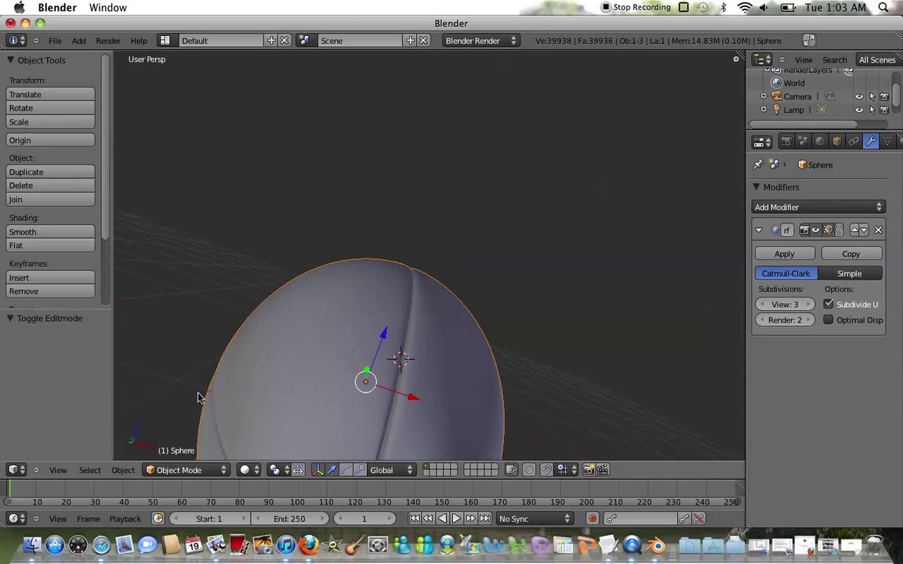
{"action": "left_click", "coordinate": [59, 469]}
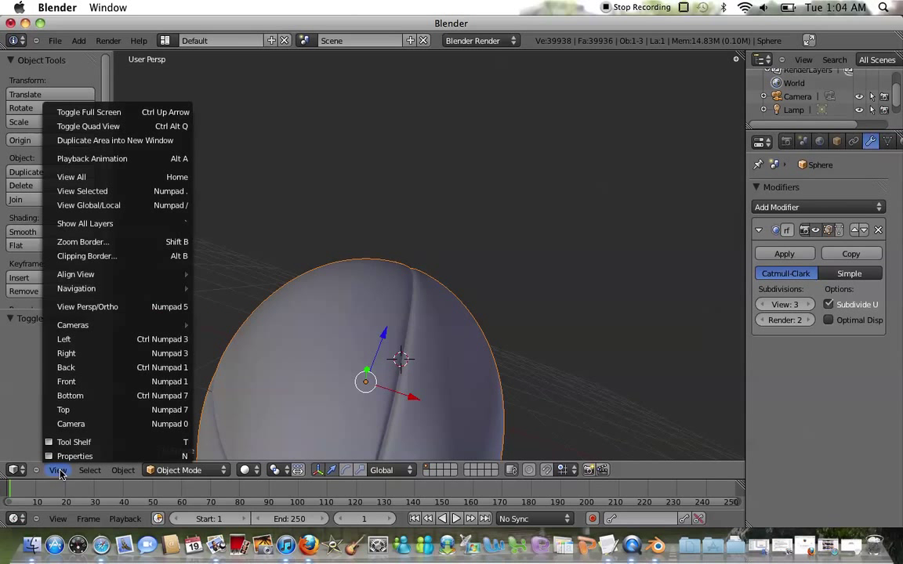
{"action": "left_click", "coordinate": [74, 411]}
Add a cube mesh at the 3D cursor near the ball's tip and switch the viewport to wireframe shading.
{"action": "left_click", "coordinate": [56, 41]}
{"action": "left_click", "coordinate": [79, 41]}
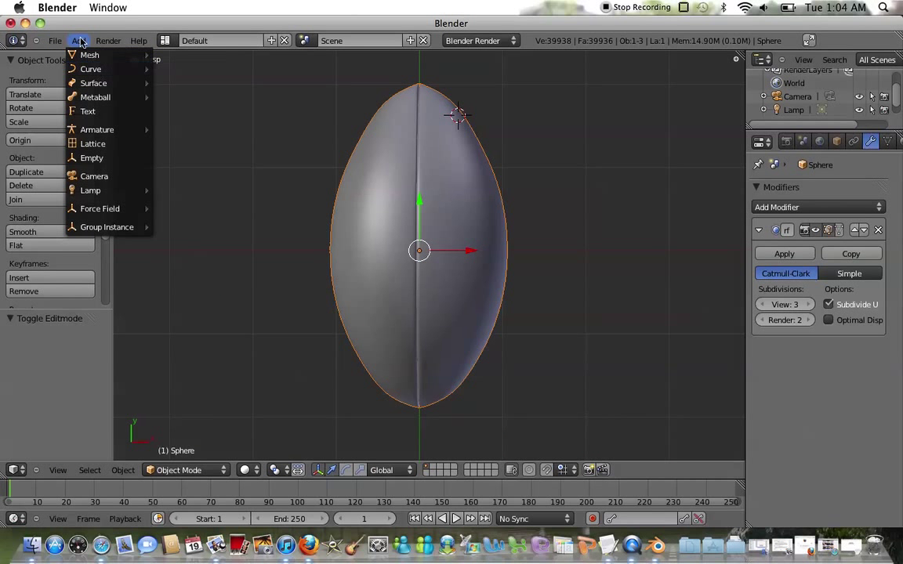
{"action": "mouse_move", "coordinate": [92, 54]}
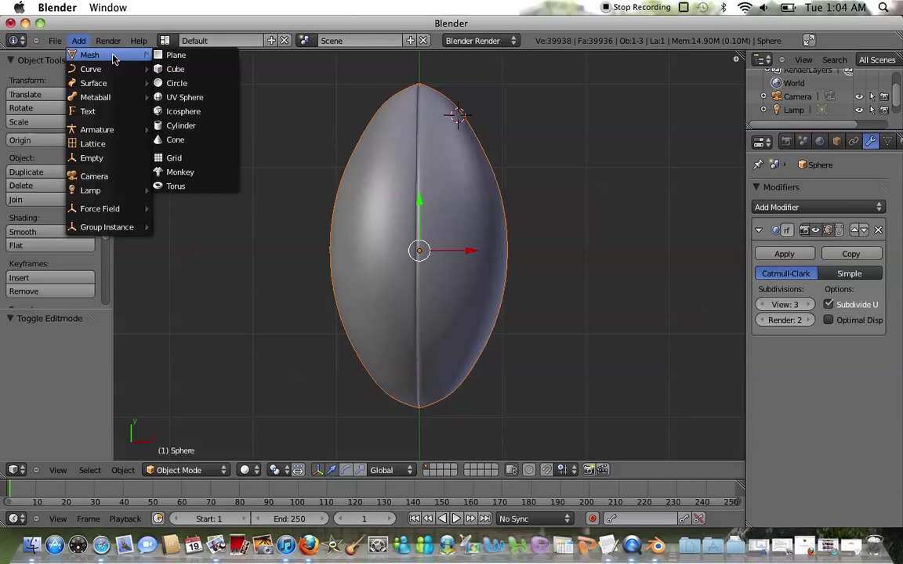
{"action": "left_click", "coordinate": [165, 70]}
{"action": "key", "text": "z"}
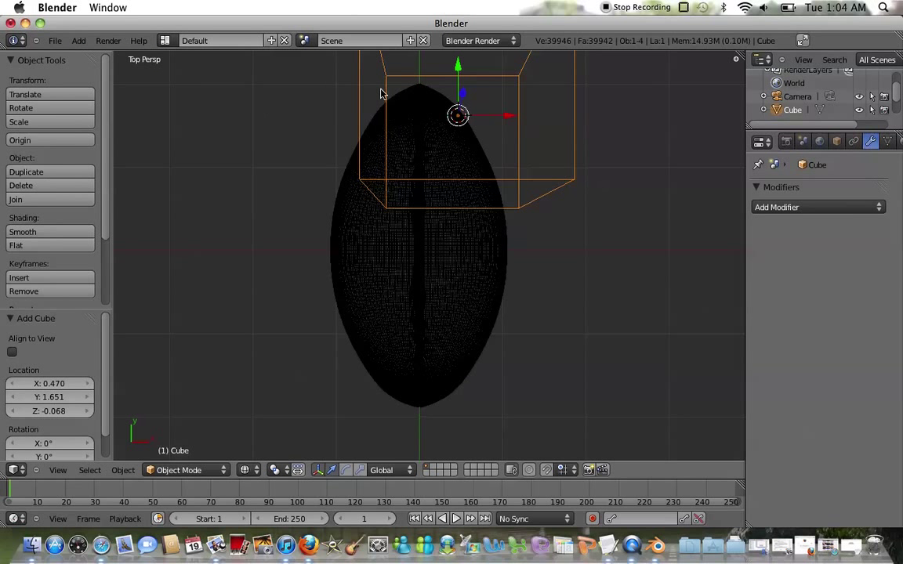
Shrink the new cube by scaling it uniformly by about -0.110 and again by about 0.752.
{"action": "key", "text": "s"}
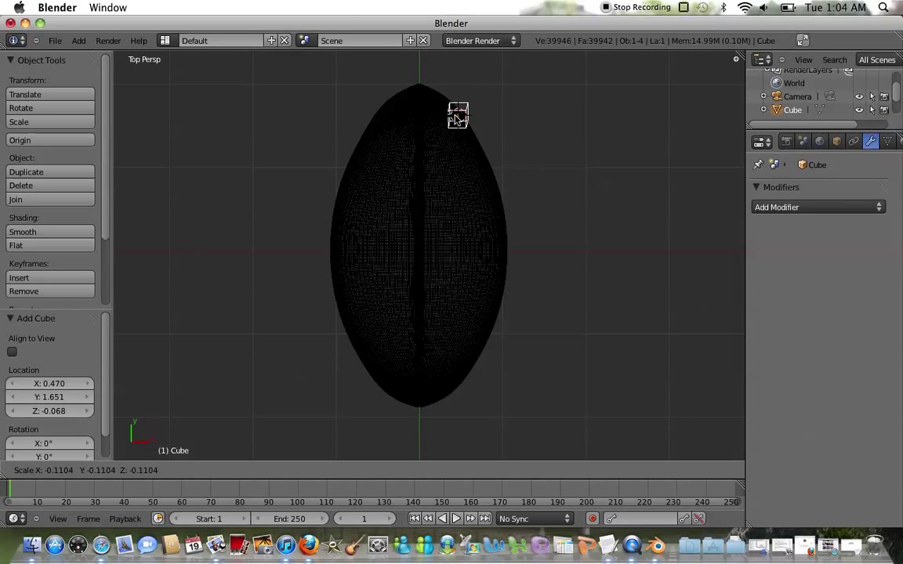
{"action": "left_click", "coordinate": [457, 118]}
{"action": "scroll", "coordinate": [455, 116], "scroll_direction": "up", "scroll_amount": 6}
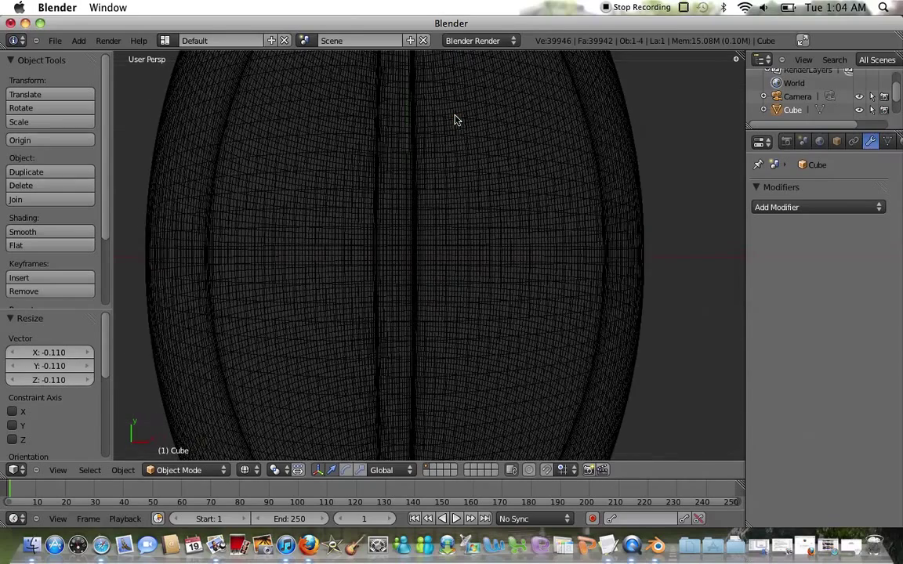
{"action": "scroll", "coordinate": [455, 116], "scroll_direction": "down", "scroll_amount": 2}
{"action": "scroll", "coordinate": [454, 120], "scroll_direction": "down", "scroll_amount": 5}
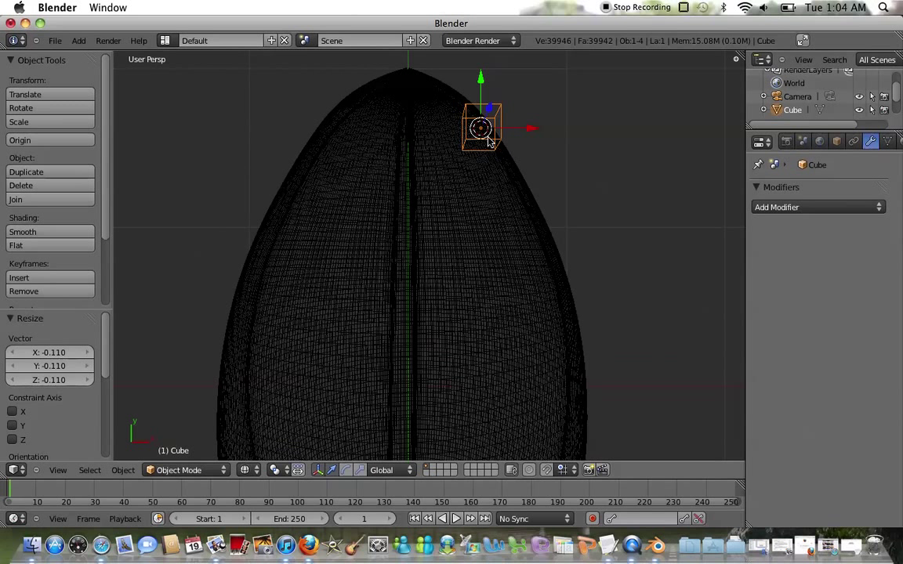
{"action": "key", "text": "s"}
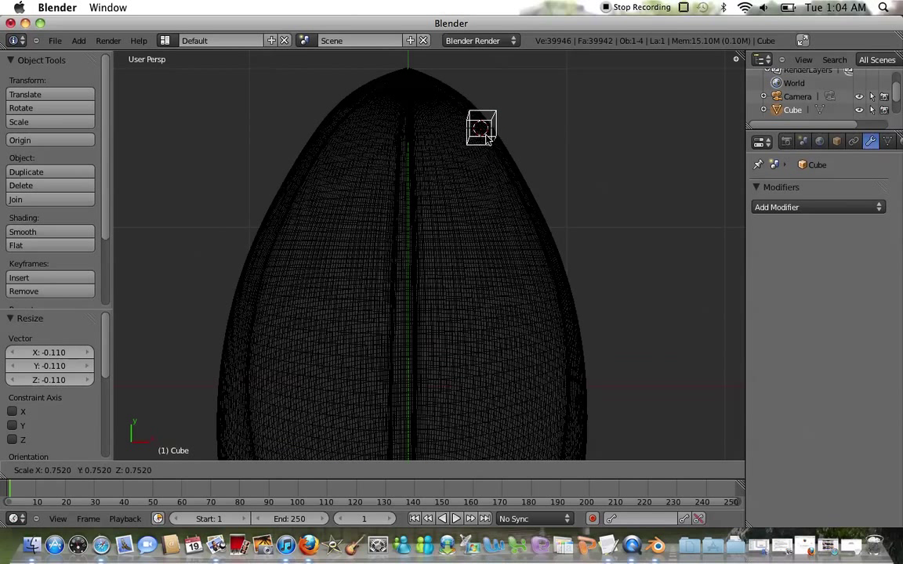
{"action": "left_click", "coordinate": [486, 137]}
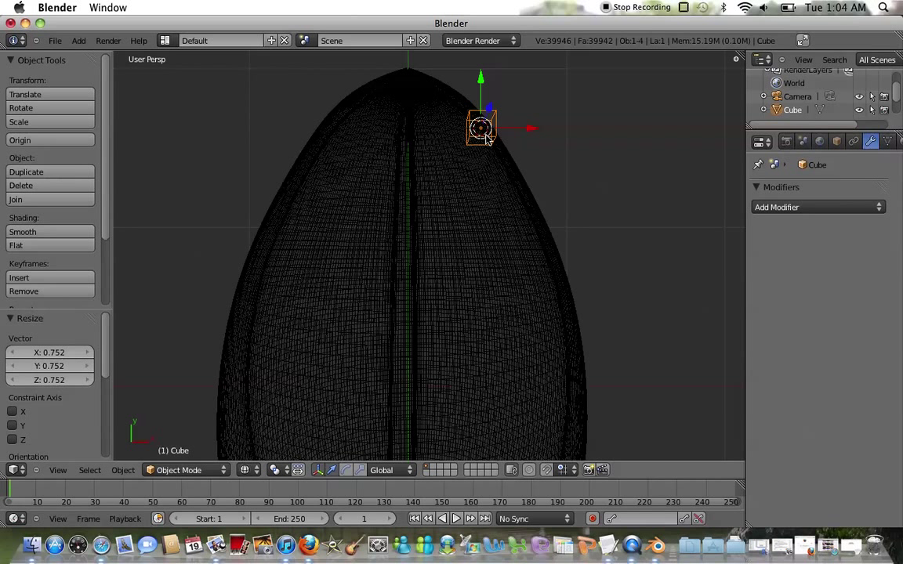
Reshape the cube into a thin bar by scaling it about 2.103 along X, 0.488 along Y and 0.417 along Z.
{"action": "key", "text": "s"}
{"action": "key", "text": "x"}
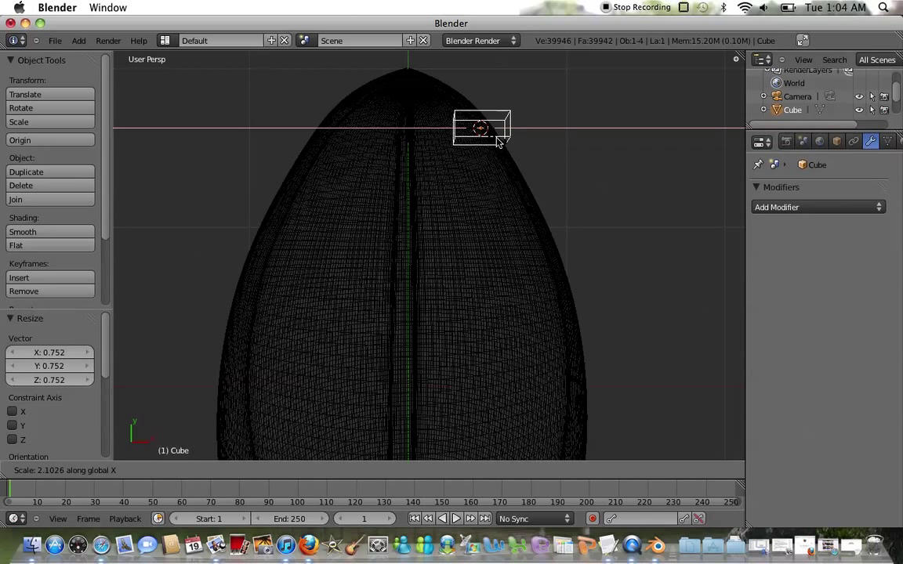
{"action": "left_click", "coordinate": [497, 141]}
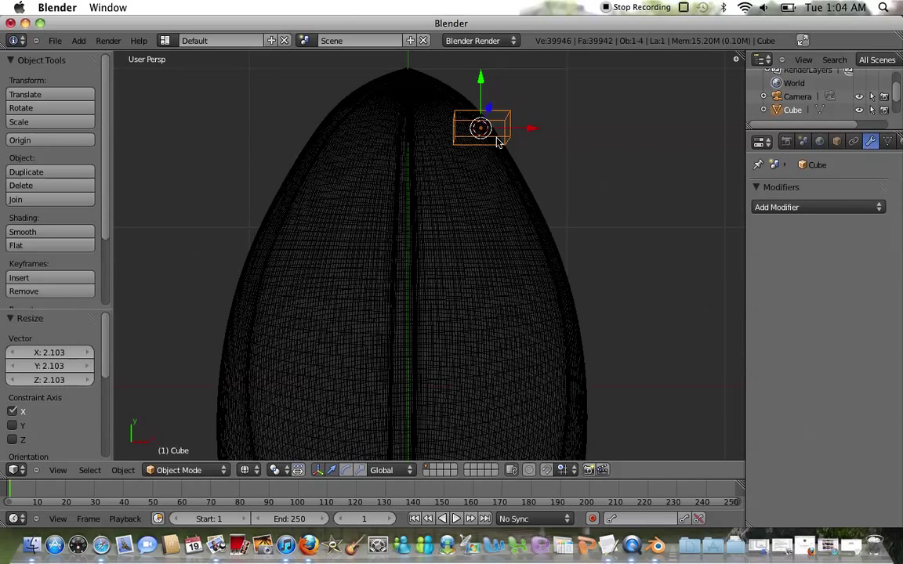
{"action": "key", "text": "s"}
{"action": "key", "text": "y"}
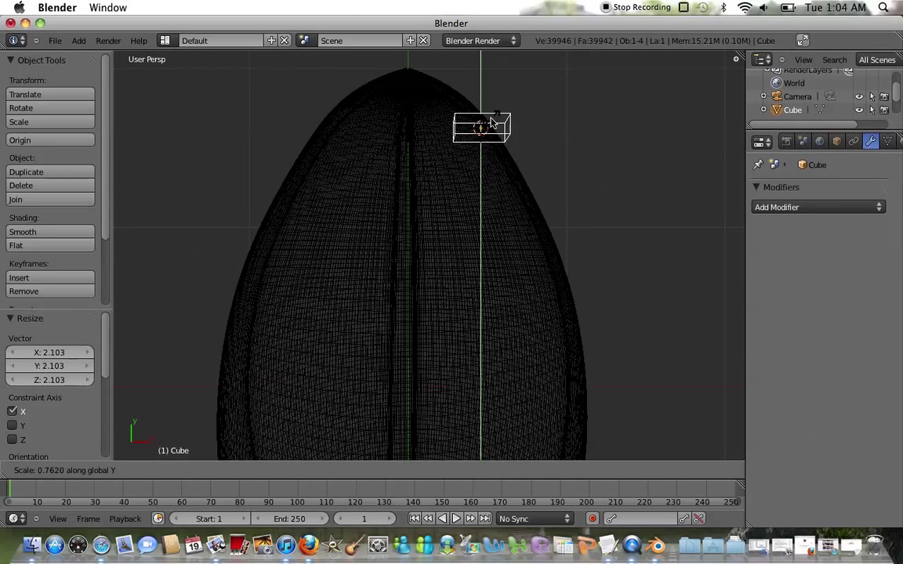
{"action": "left_click", "coordinate": [489, 130]}
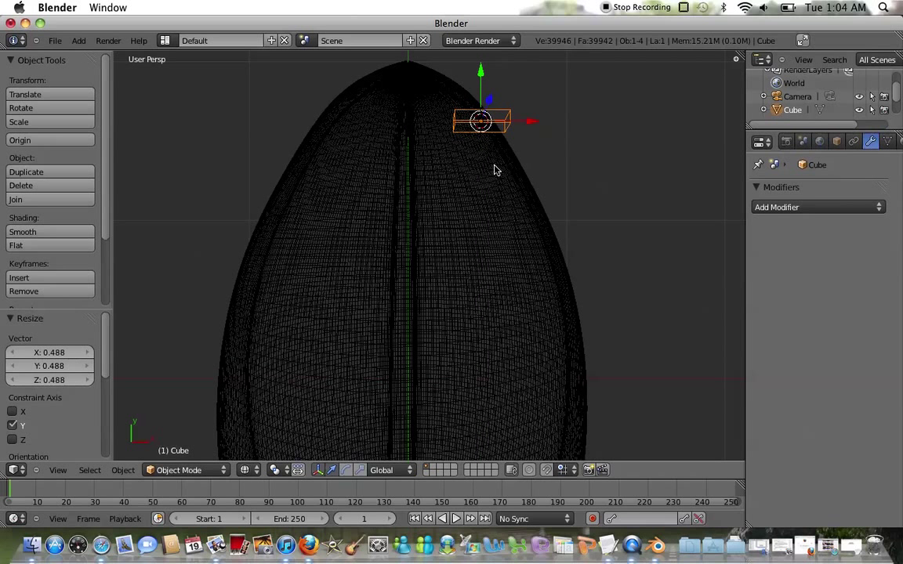
{"action": "key", "text": "s"}
{"action": "key", "text": "z"}
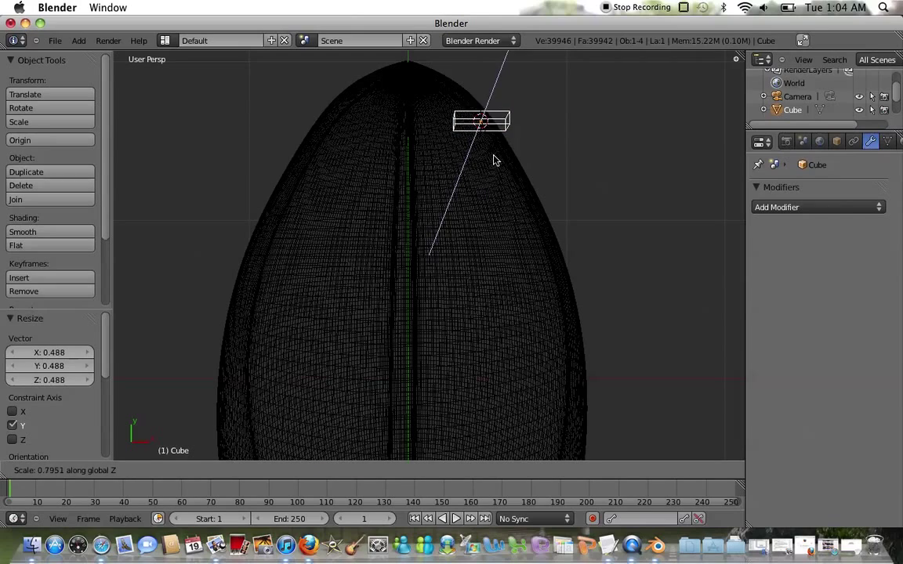
{"action": "left_click", "coordinate": [494, 140]}
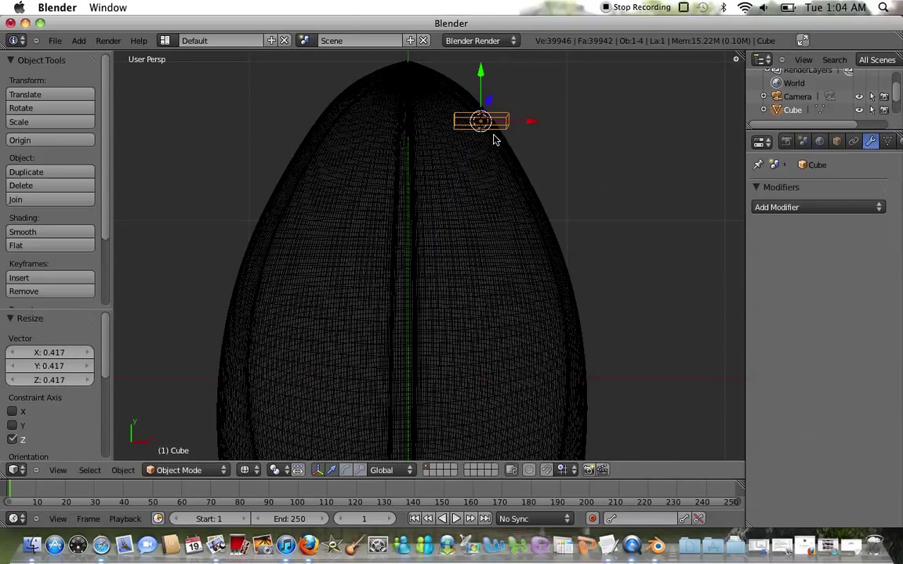
From the top view, move the bar along X onto the ball's centre seam and raise it about 0.561 along Z.
{"action": "scroll", "coordinate": [494, 139], "scroll_direction": "left", "scroll_amount": 5}
{"action": "scroll", "coordinate": [494, 140], "scroll_direction": "right", "scroll_amount": 5}
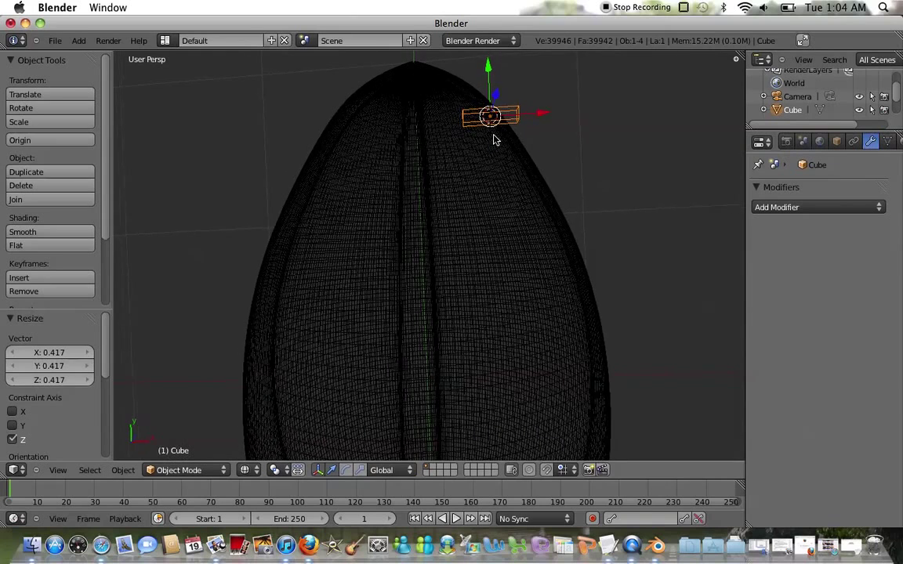
{"action": "left_click", "coordinate": [58, 470]}
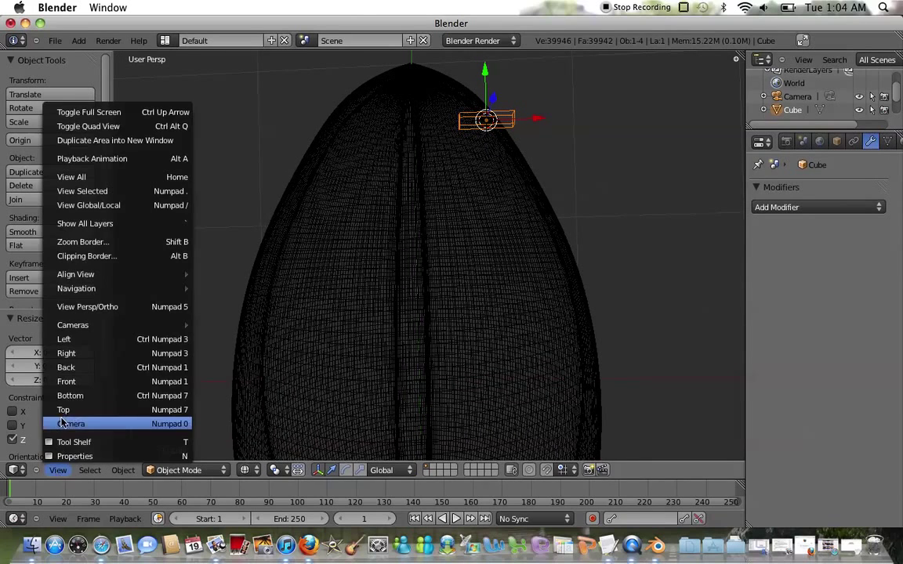
{"action": "left_click", "coordinate": [66, 410]}
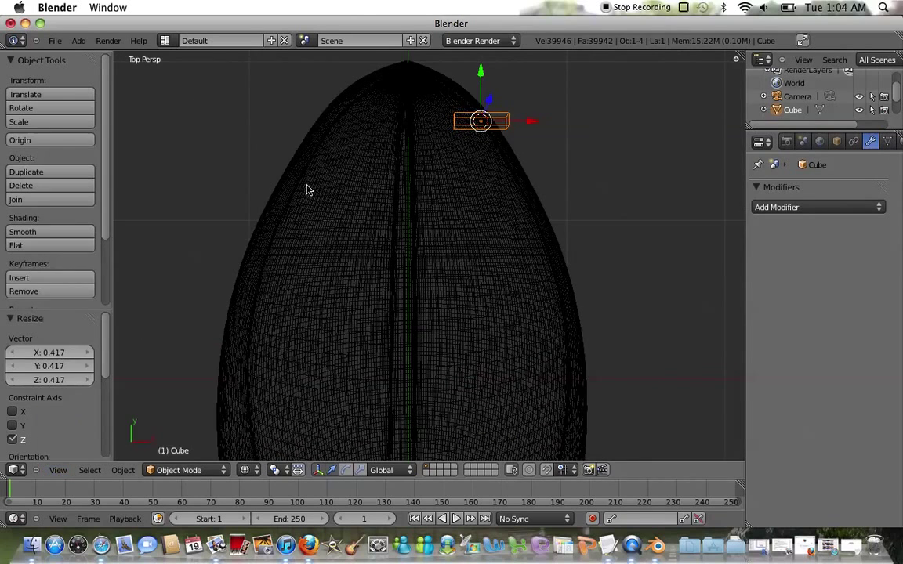
{"action": "left_click_drag", "start_coordinate": [535, 125], "coordinate": [461, 127]}
{"action": "middle_click_drag", "start_coordinate": [461, 127], "coordinate": [466, 125]}
{"action": "left_click_drag", "start_coordinate": [344, 94], "coordinate": [401, 81]}
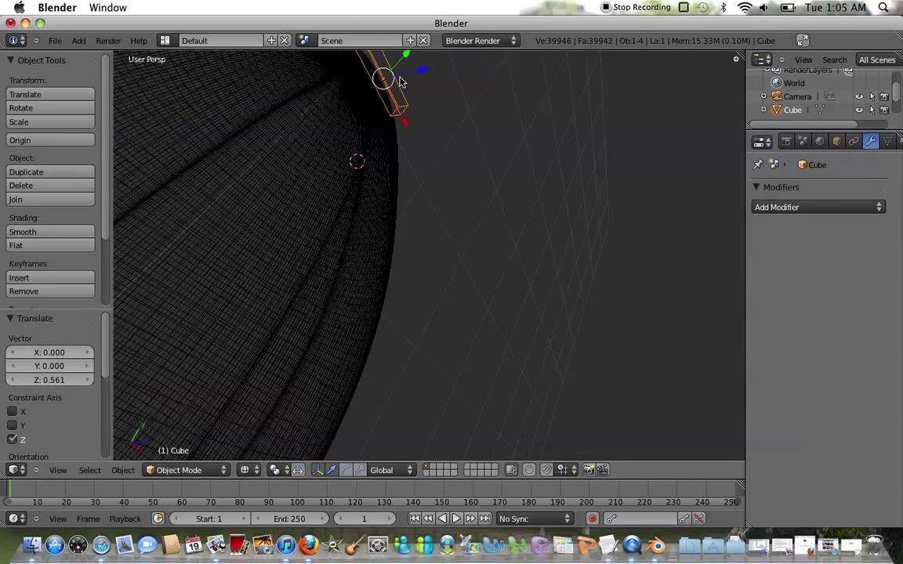
Examine from the right view and nearby angles how the bar sits against the ball's surface near the tip.
{"action": "left_click", "coordinate": [58, 470]}
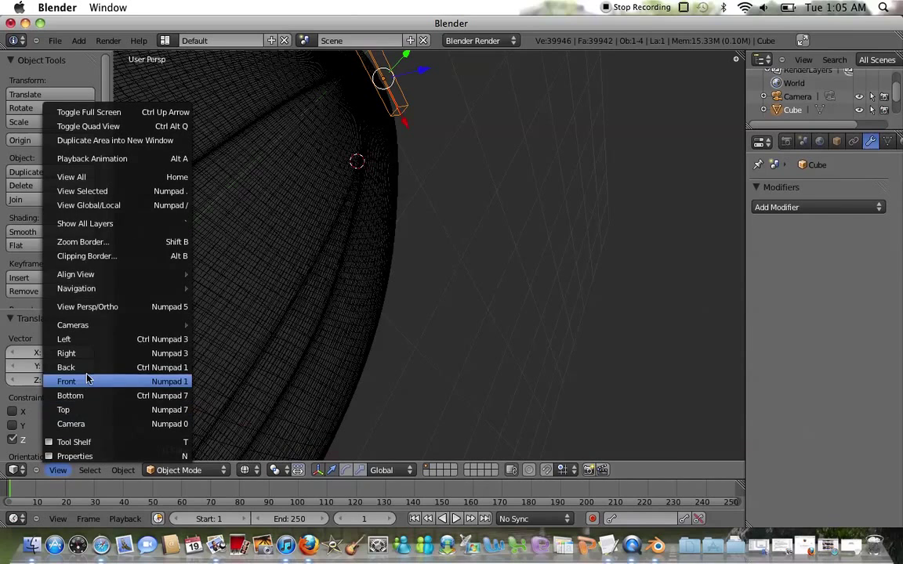
{"action": "left_click", "coordinate": [74, 354]}
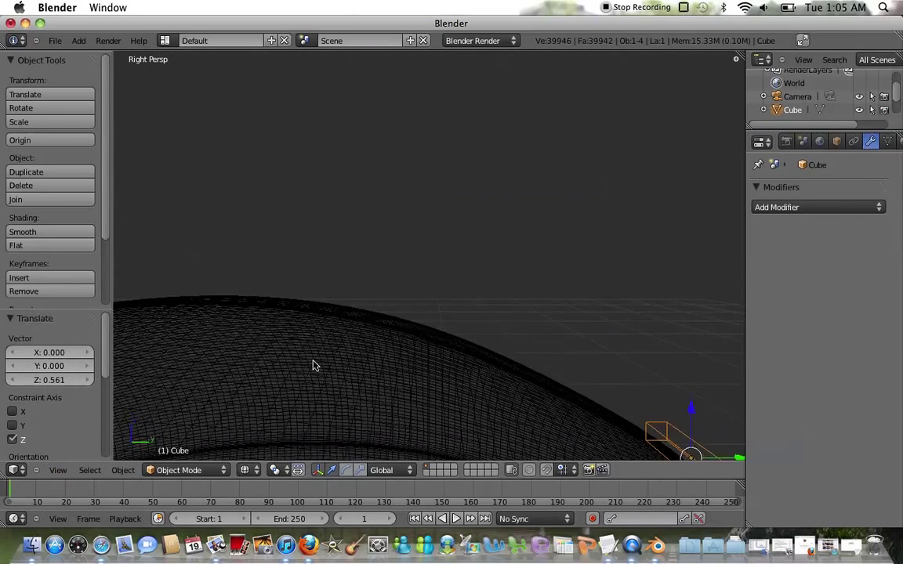
{"action": "scroll", "coordinate": [312, 365], "scroll_direction": "down", "scroll_amount": 3, "text": "shift"}
{"action": "scroll", "coordinate": [313, 366], "scroll_direction": "up", "scroll_amount": 2}
{"action": "scroll", "coordinate": [670, 354], "scroll_direction": "down", "scroll_amount": 2}
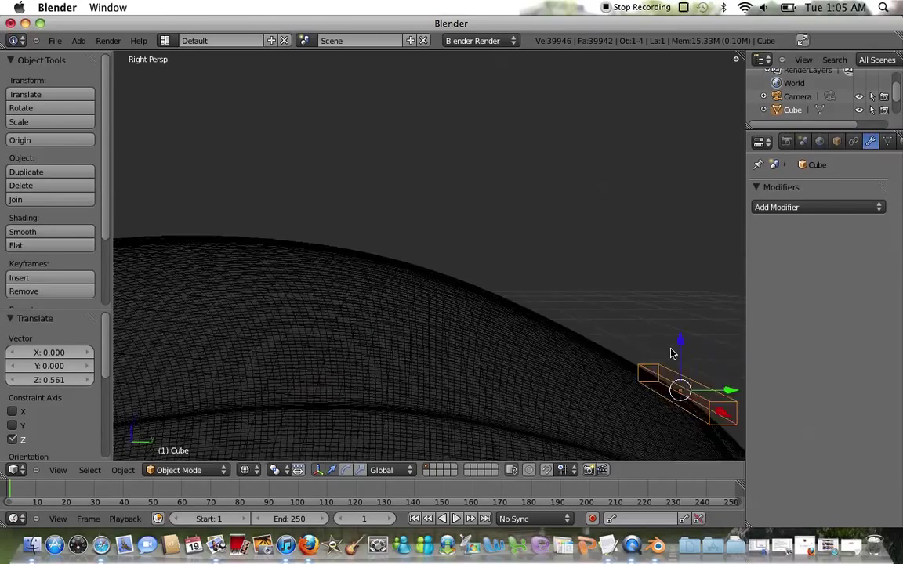
{"action": "scroll", "coordinate": [671, 353], "scroll_direction": "left", "scroll_amount": 3}
{"action": "scroll", "coordinate": [670, 353], "scroll_direction": "right", "scroll_amount": 2}
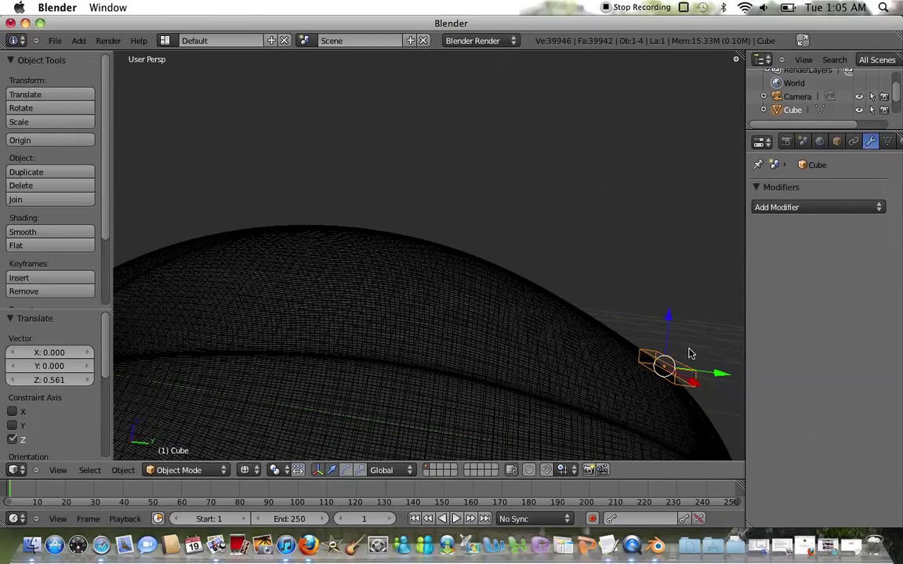
{"action": "scroll", "coordinate": [694, 349], "scroll_direction": "down", "scroll_amount": 2}
{"action": "scroll", "coordinate": [694, 349], "scroll_direction": "left", "scroll_amount": 2}
{"action": "scroll", "coordinate": [693, 350], "scroll_direction": "right", "scroll_amount": 3}
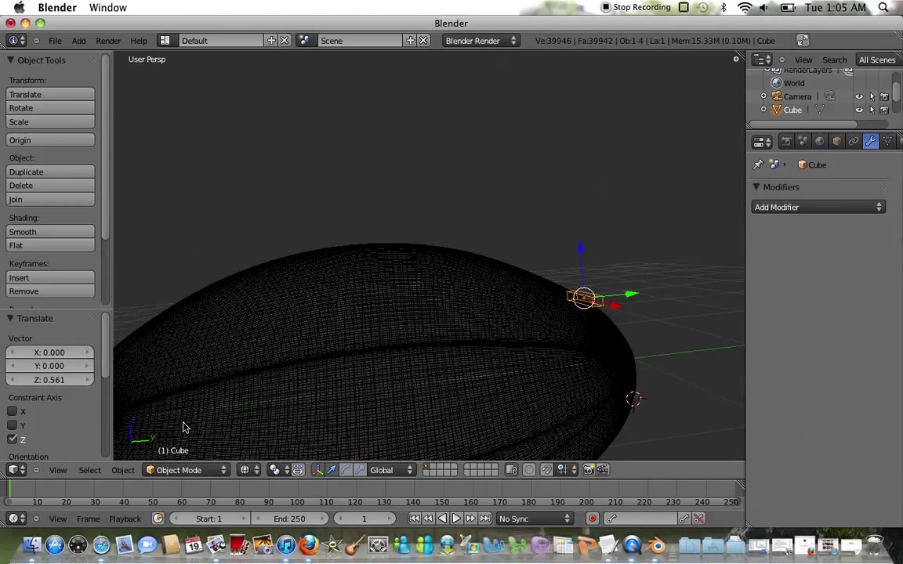
In the left view, move the bar about -0.033 along X and about -1.744 along Y toward the ball's middle.
{"action": "left_click", "coordinate": [58, 469]}
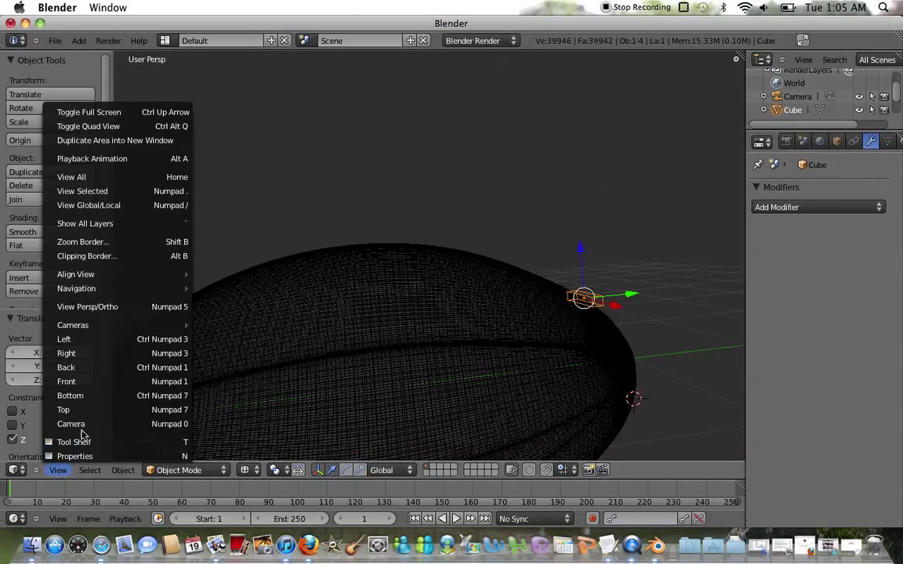
{"action": "left_click", "coordinate": [86, 340]}
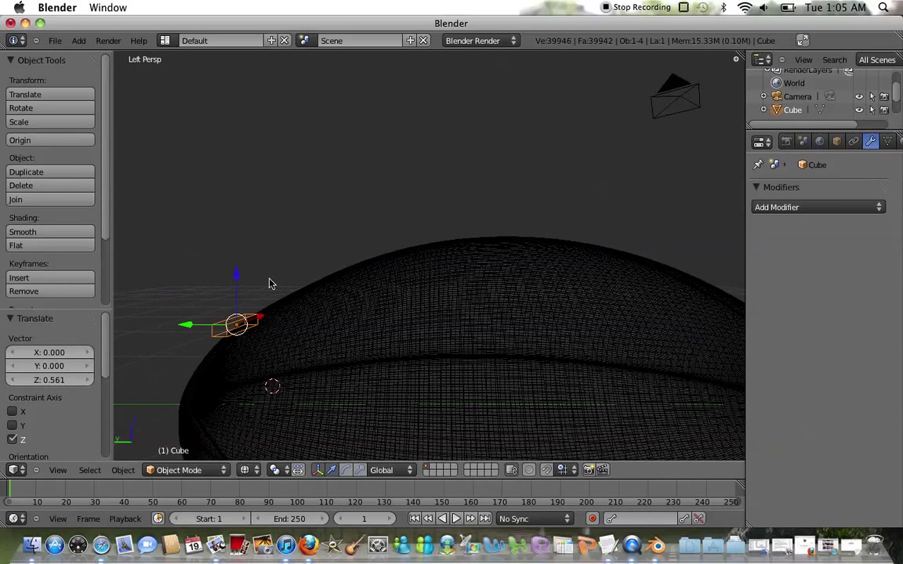
{"action": "left_click_drag", "start_coordinate": [255, 313], "coordinate": [423, 304]}
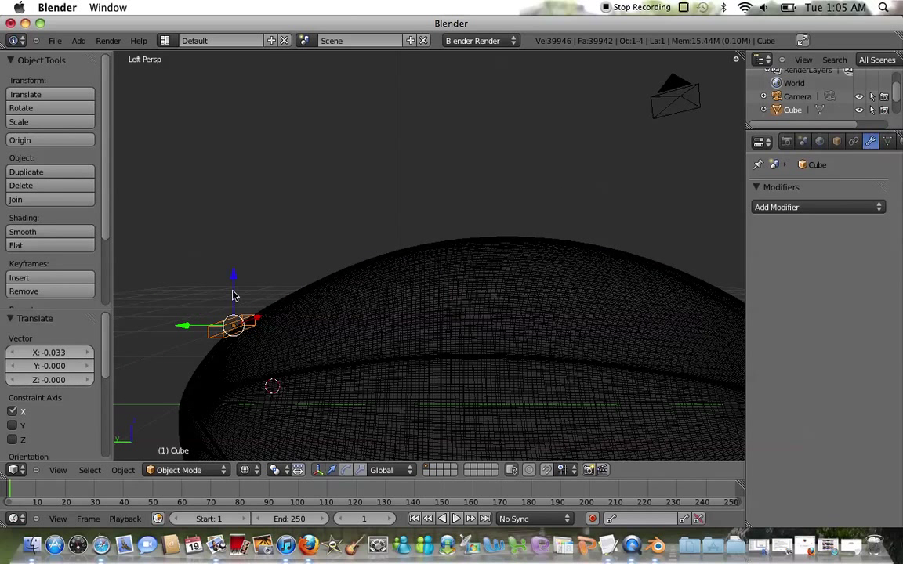
{"action": "left_click_drag", "start_coordinate": [187, 332], "coordinate": [477, 303]}
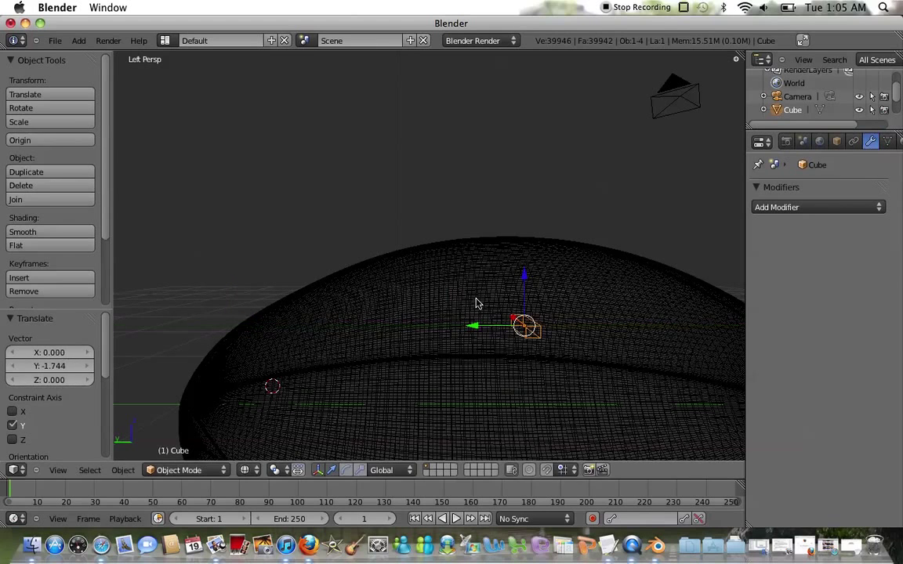
Centre the bar lengthwise by moving it about 0.107 along Y, and raise it about 0.544 along Z to the ball's top surface.
{"action": "key", "text": "KP_Decimal"}
{"action": "scroll", "coordinate": [476, 303], "scroll_direction": "down", "scroll_amount": 3}
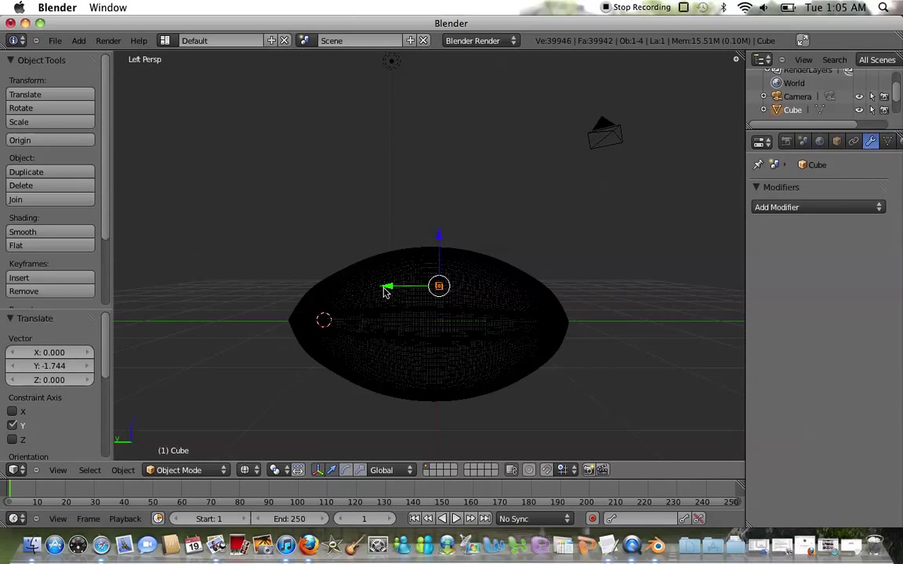
{"action": "left_click_drag", "start_coordinate": [385, 291], "coordinate": [376, 293]}
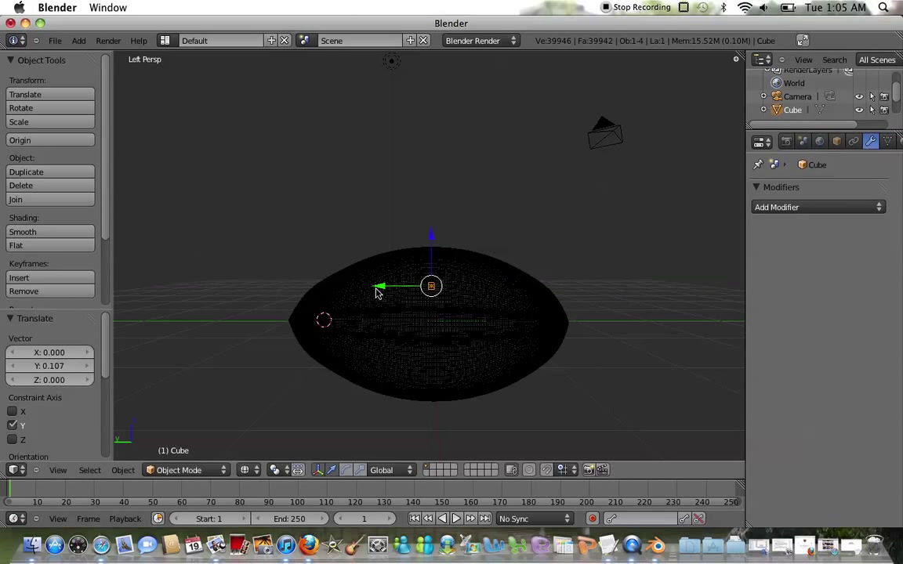
{"action": "scroll", "coordinate": [377, 293], "scroll_direction": "up", "scroll_amount": 3}
{"action": "scroll", "coordinate": [376, 293], "scroll_direction": "left", "scroll_amount": 1, "text": "shift"}
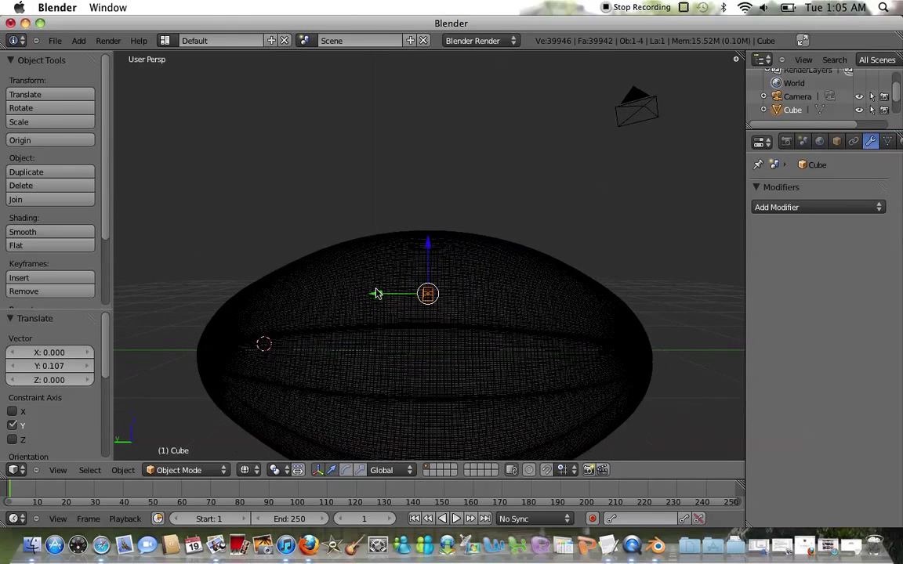
{"action": "left_click_drag", "start_coordinate": [377, 296], "coordinate": [379, 297]}
{"action": "left_click_drag", "start_coordinate": [431, 247], "coordinate": [433, 185]}
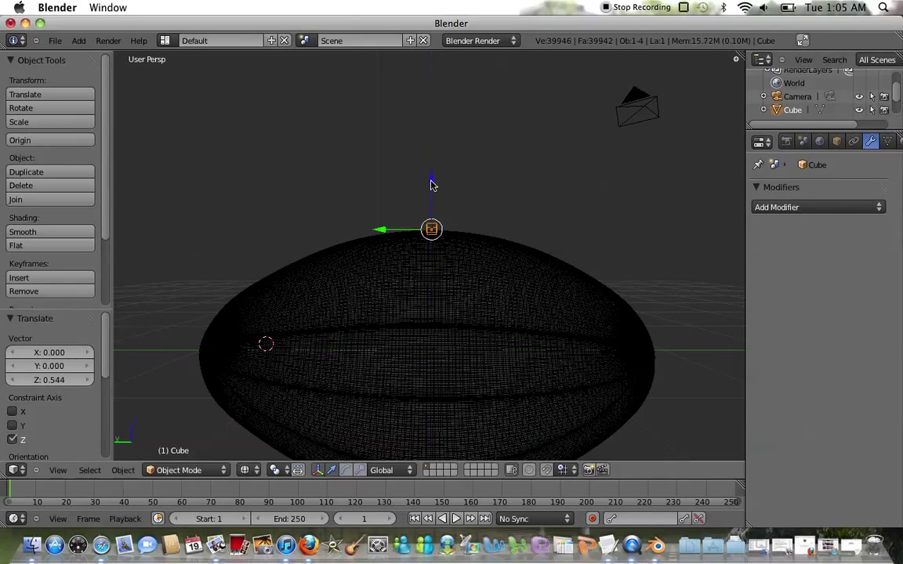
Move the bar about 0.021 along X toward the ball's centre seam.
{"action": "scroll", "coordinate": [424, 275], "scroll_direction": "up", "scroll_amount": 5}
{"action": "scroll", "coordinate": [424, 276], "scroll_direction": "up", "scroll_amount": 3}
{"action": "scroll", "coordinate": [426, 286], "scroll_direction": "up", "scroll_amount": 4}
{"action": "scroll", "coordinate": [425, 286], "scroll_direction": "left", "scroll_amount": 3}
{"action": "scroll", "coordinate": [426, 285], "scroll_direction": "left", "scroll_amount": 6}
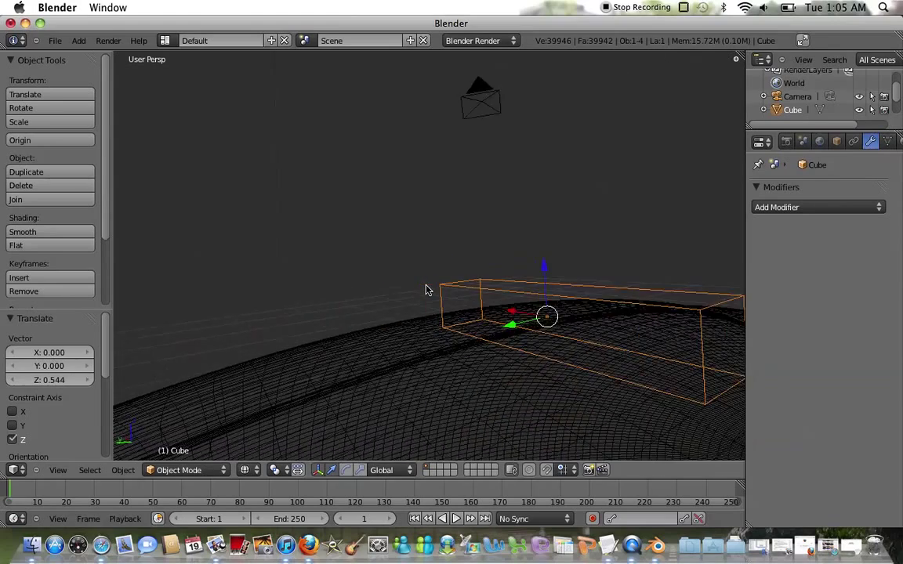
{"action": "middle_click_drag", "start_coordinate": [426, 289], "coordinate": [470, 290]}
{"action": "key", "text": "g"}
{"action": "key", "text": "x"}
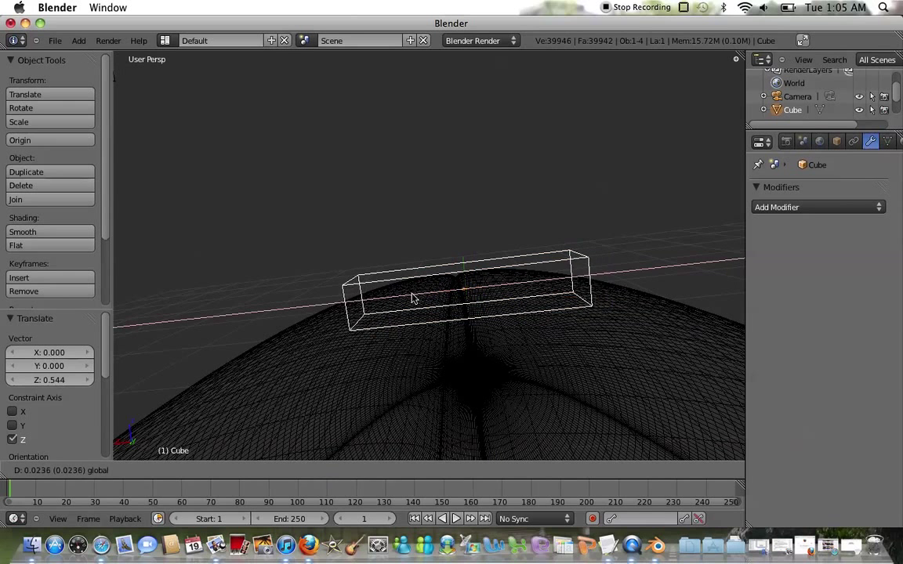
{"action": "left_click", "coordinate": [415, 297]}
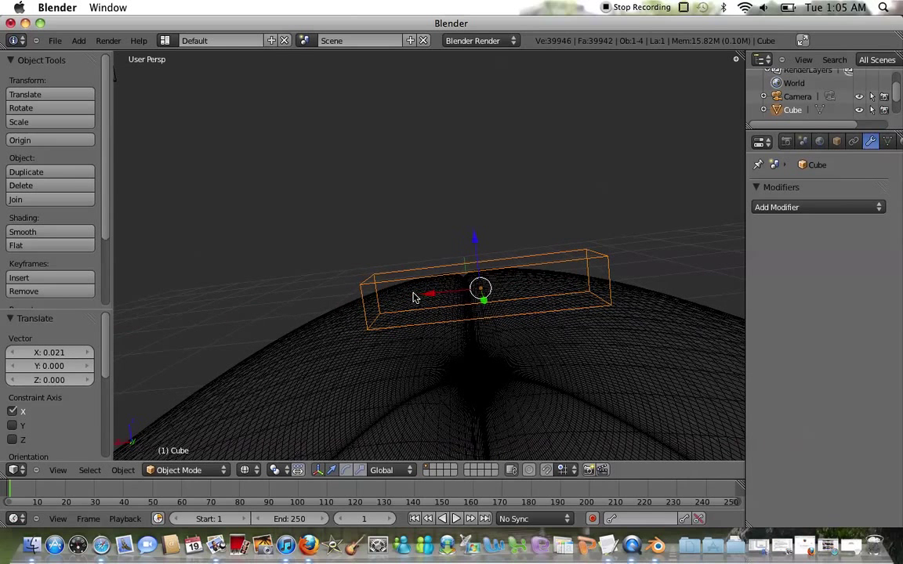
Fine-tune the bar's centring over the seam by moving it about 0.025 and a further 0.004 along X.
{"action": "key", "text": "g"}
{"action": "key", "text": "x"}
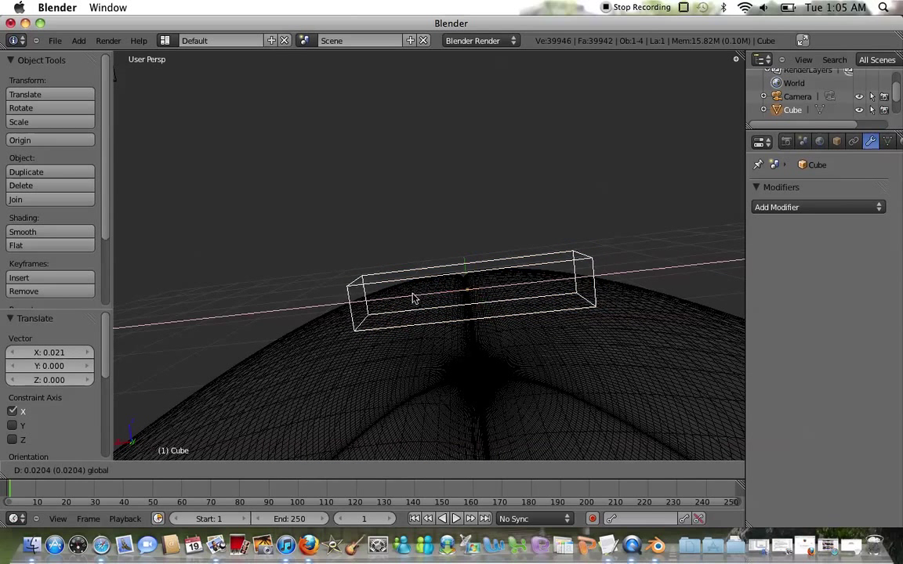
{"action": "left_click", "coordinate": [409, 297]}
{"action": "scroll", "coordinate": [409, 297], "scroll_direction": "down", "scroll_amount": 6}
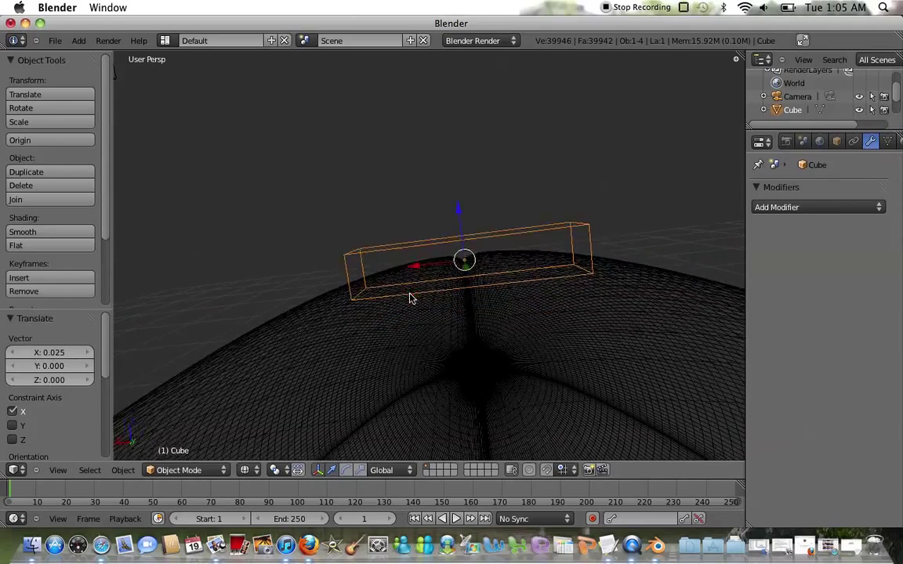
{"action": "scroll", "coordinate": [410, 298], "scroll_direction": "up", "scroll_amount": 3}
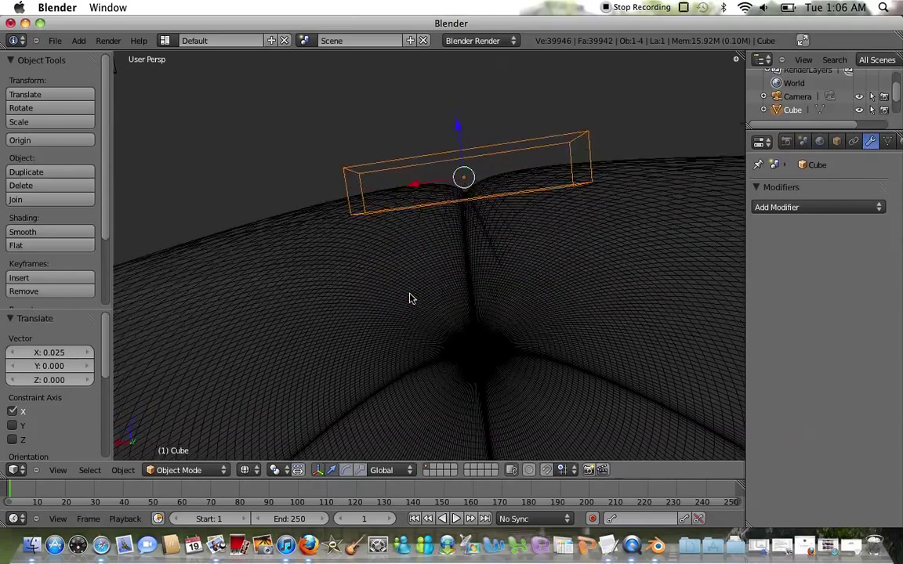
{"action": "key", "text": "g"}
{"action": "key", "text": "x"}
{"action": "left_click", "coordinate": [418, 214]}
{"action": "scroll", "coordinate": [418, 214], "scroll_direction": "up", "scroll_amount": 3}
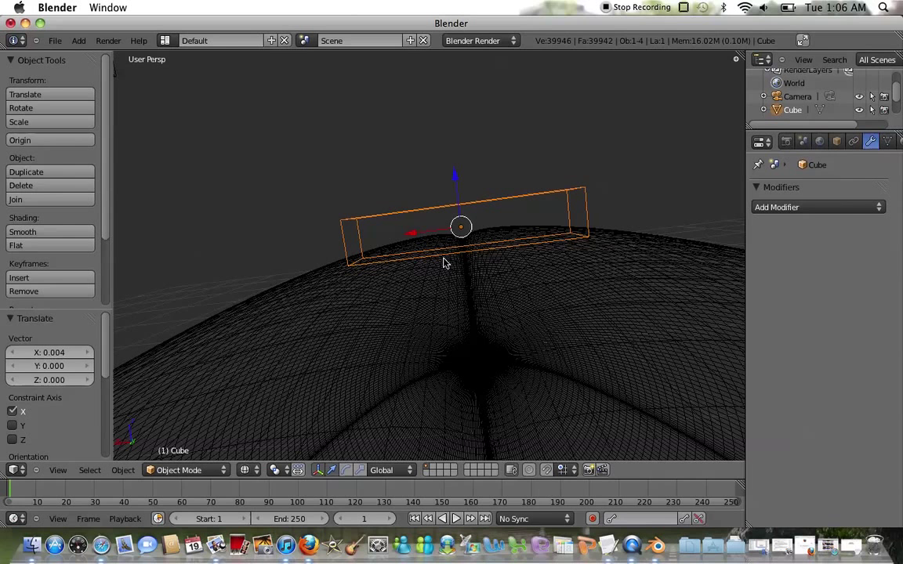
{"action": "key", "text": "ctrl+s"}
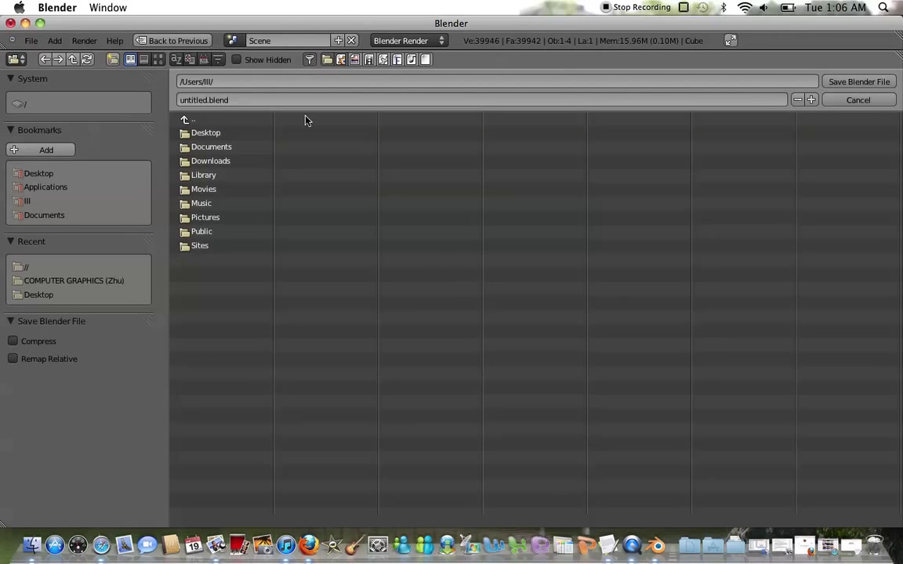
{"action": "left_click", "coordinate": [858, 100]}
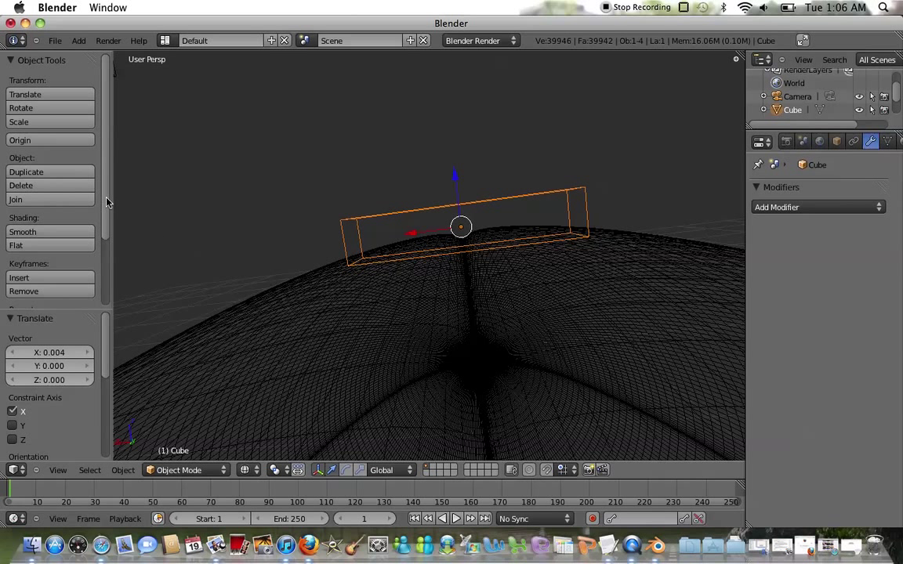
{"action": "scroll", "coordinate": [94, 185], "scroll_direction": "down", "scroll_amount": 4}
{"action": "scroll", "coordinate": [89, 259], "scroll_direction": "up", "scroll_amount": 5}
{"action": "left_click_drag", "start_coordinate": [114, 109], "coordinate": [277, 135]}
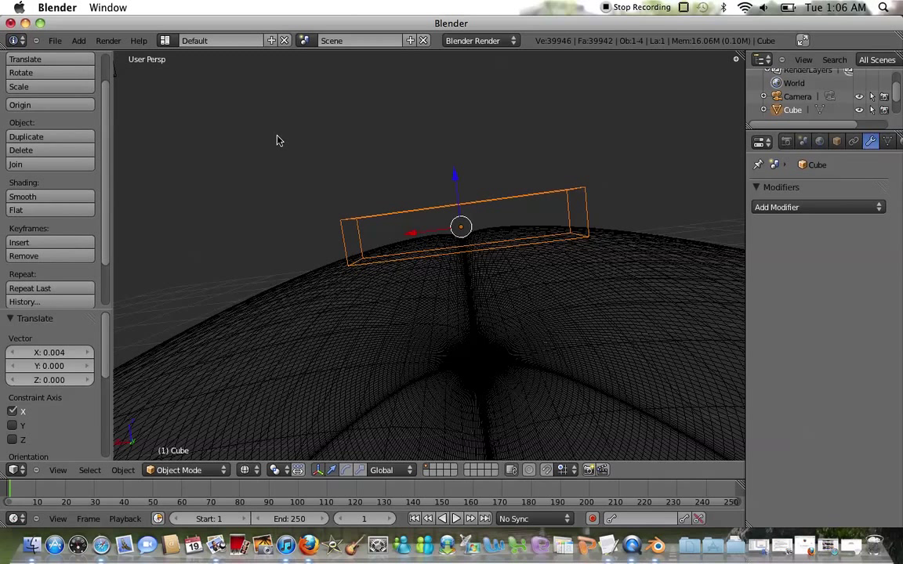
Enter Edit Mode on the bar and try to rip its fully selected mesh.
{"action": "key", "text": "Tab"}
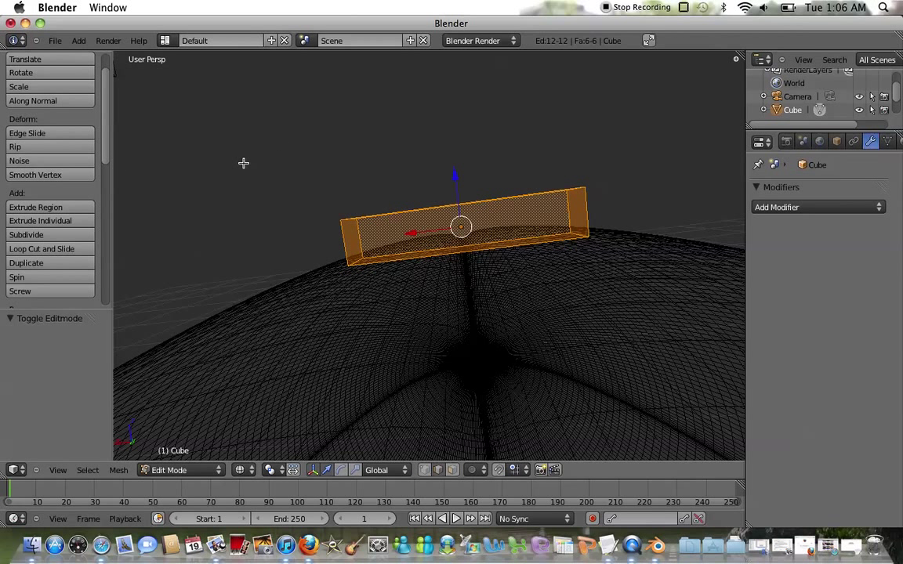
{"action": "key", "text": "ctrl+s"}
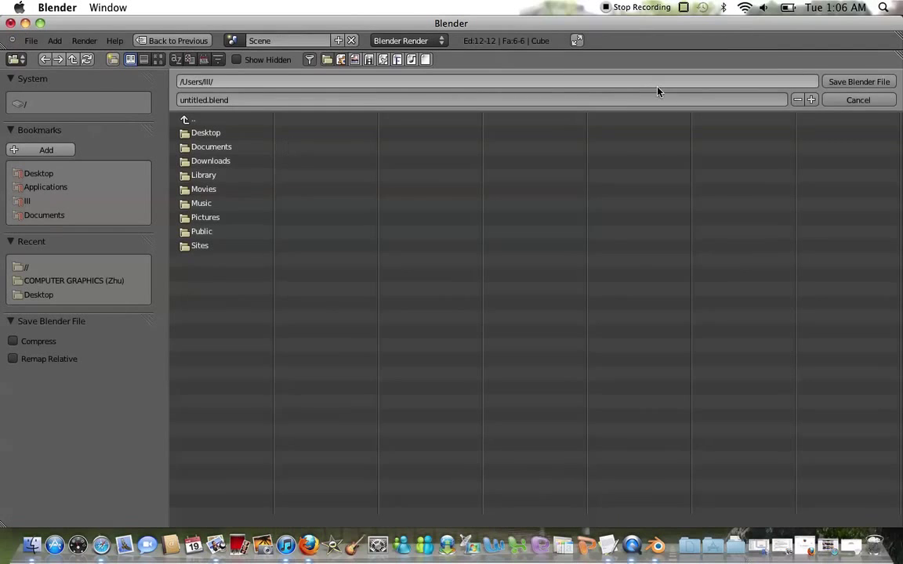
{"action": "left_click", "coordinate": [865, 100]}
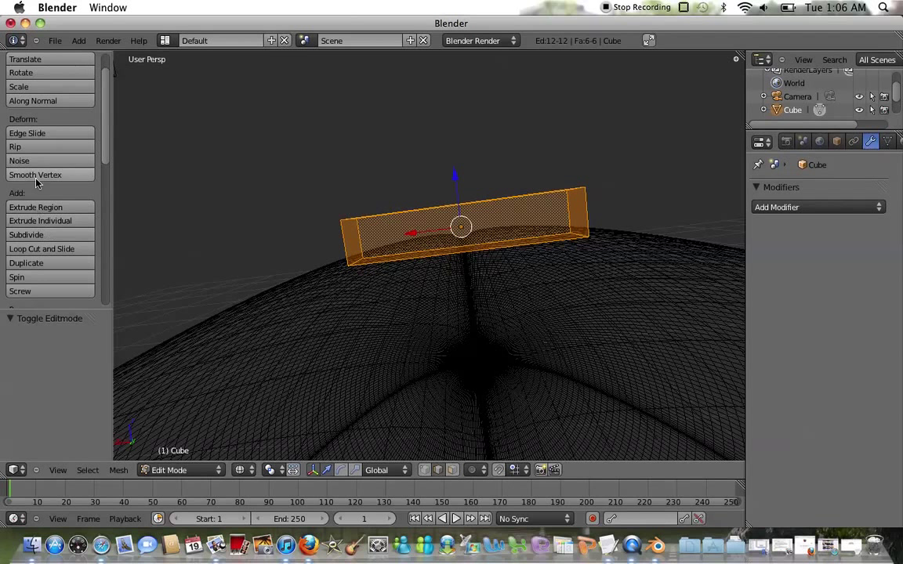
{"action": "left_click", "coordinate": [36, 147]}
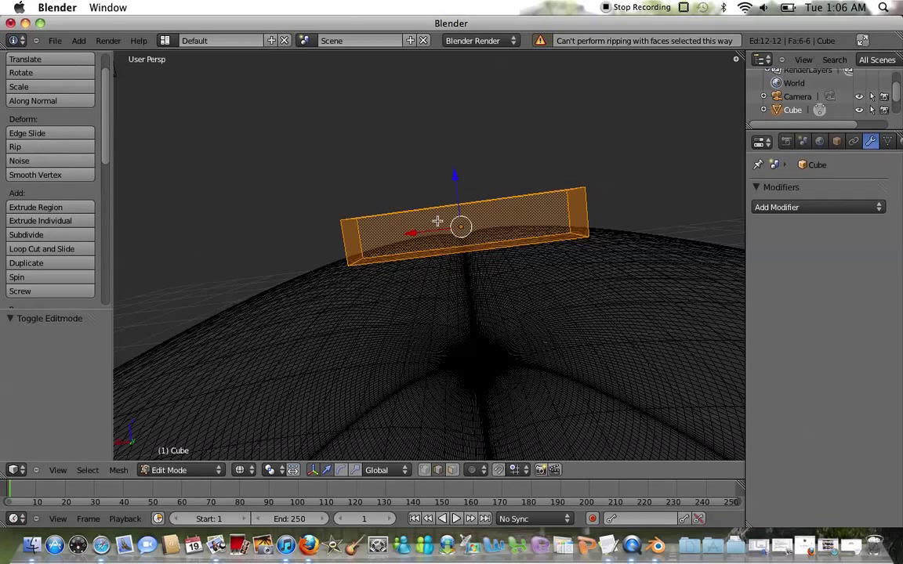
{"action": "left_click", "coordinate": [467, 225]}
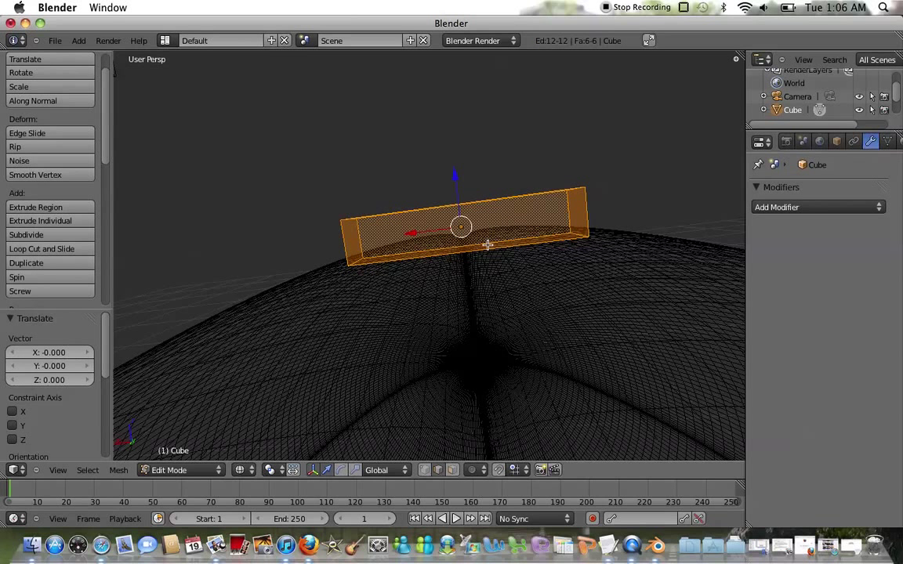
Try Rip on the bar again with its whole mesh still selected.
{"action": "scroll", "coordinate": [471, 223], "scroll_direction": "down", "scroll_amount": 3}
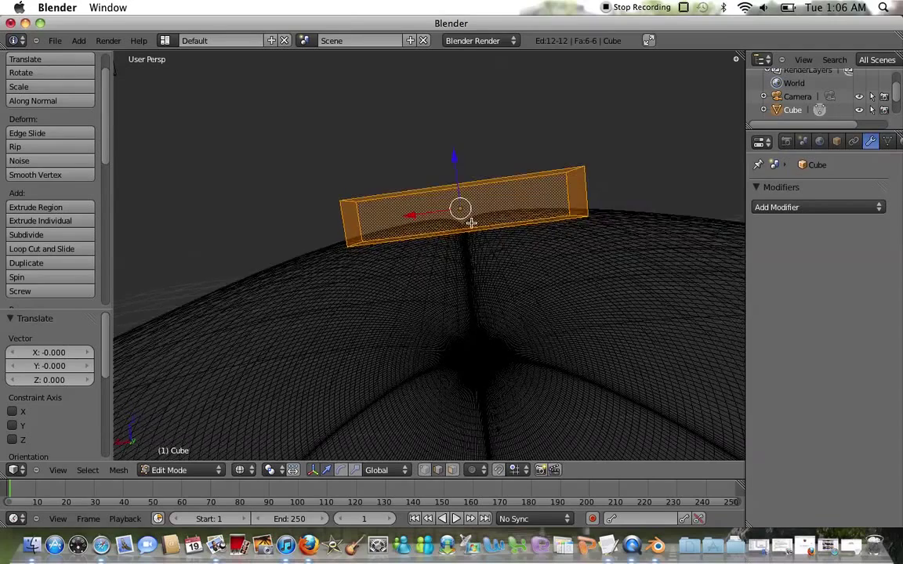
{"action": "scroll", "coordinate": [470, 223], "scroll_direction": "down", "scroll_amount": 5}
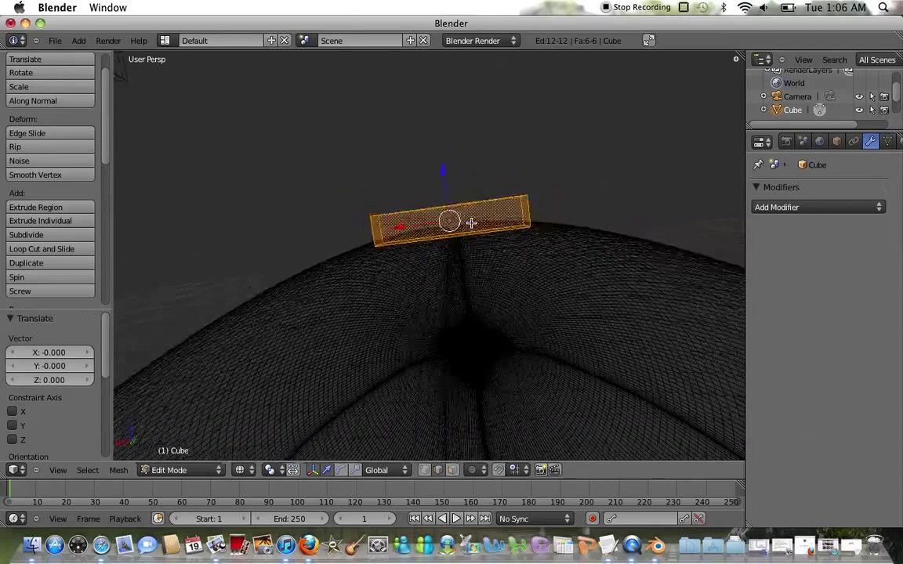
{"action": "scroll", "coordinate": [471, 223], "scroll_direction": "up", "scroll_amount": 2}
{"action": "scroll", "coordinate": [471, 224], "scroll_direction": "right", "scroll_amount": 3}
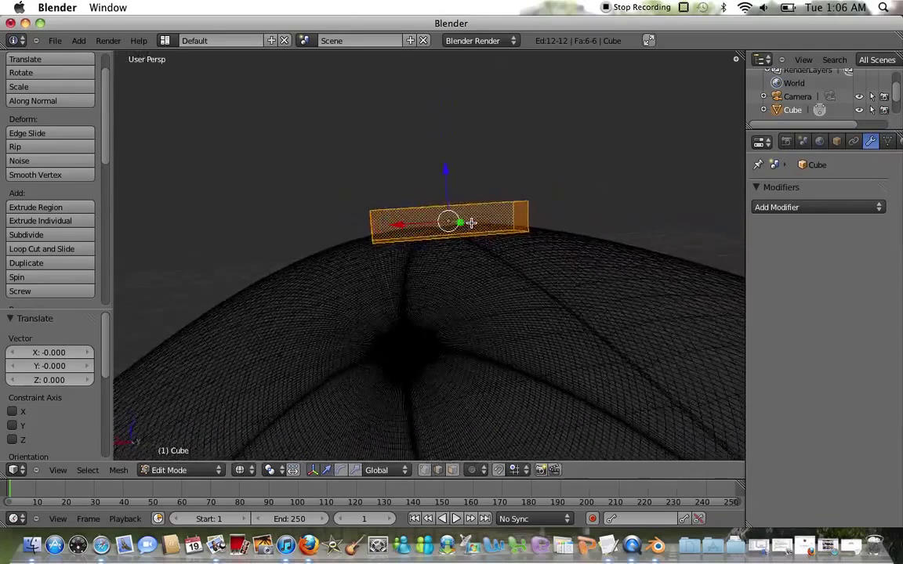
{"action": "scroll", "coordinate": [471, 223], "scroll_direction": "down", "scroll_amount": 2}
{"action": "scroll", "coordinate": [471, 223], "scroll_direction": "up", "scroll_amount": 3}
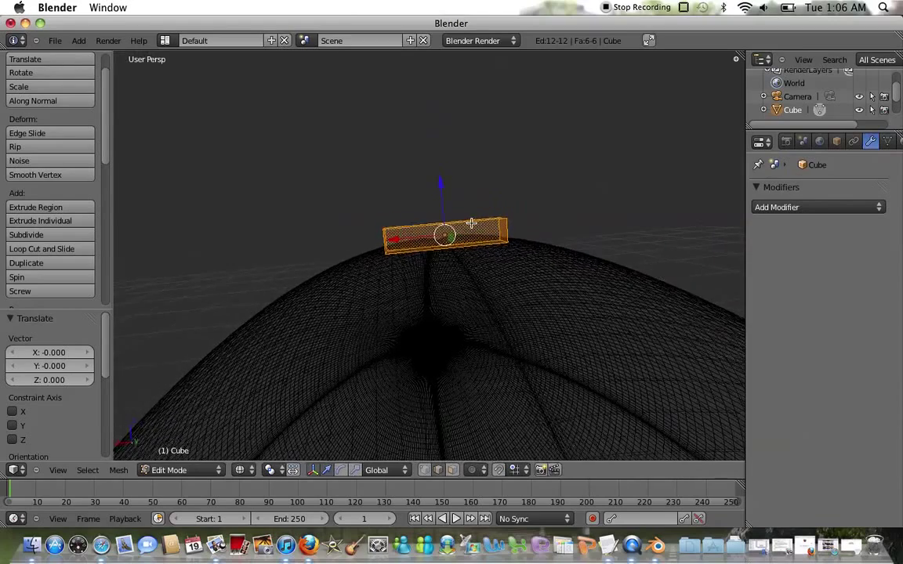
{"action": "scroll", "coordinate": [471, 224], "scroll_direction": "up", "scroll_amount": 2}
{"action": "scroll", "coordinate": [471, 223], "scroll_direction": "up", "scroll_amount": 3}
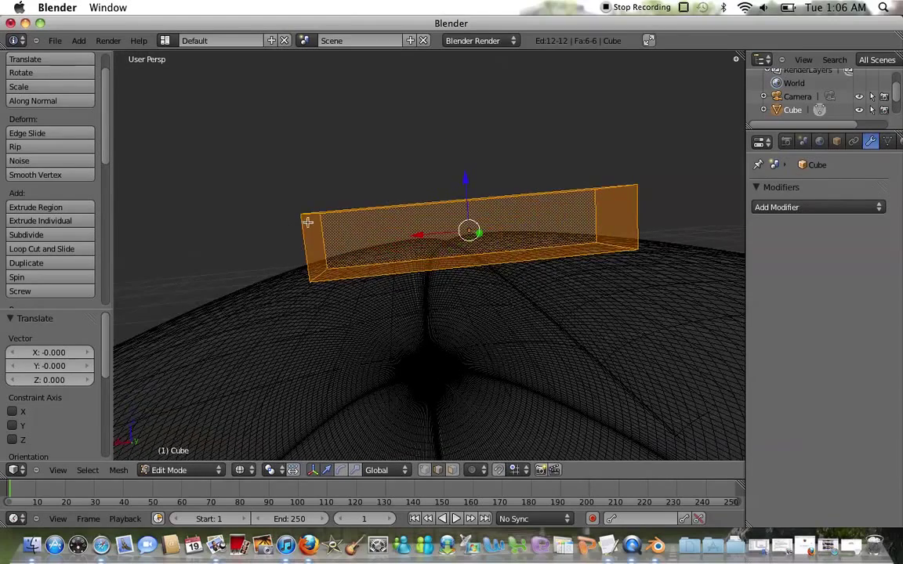
{"action": "left_click", "coordinate": [36, 145]}
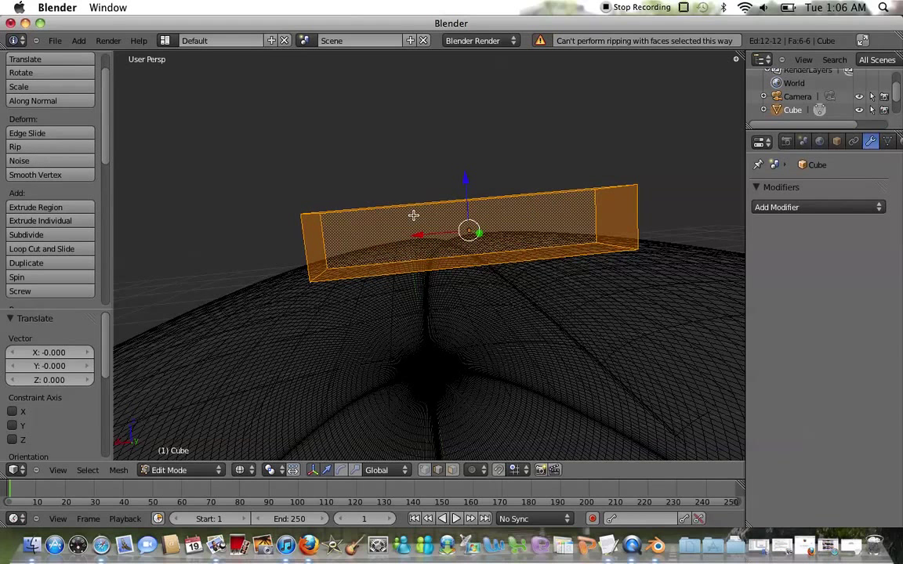
Clear the bar's selection, switch to face selection, and select only its long side face facing the ball's tip.
{"action": "key", "text": "a"}
{"action": "scroll", "coordinate": [391, 206], "scroll_direction": "up", "scroll_amount": 3}
{"action": "right_click", "coordinate": [478, 270]}
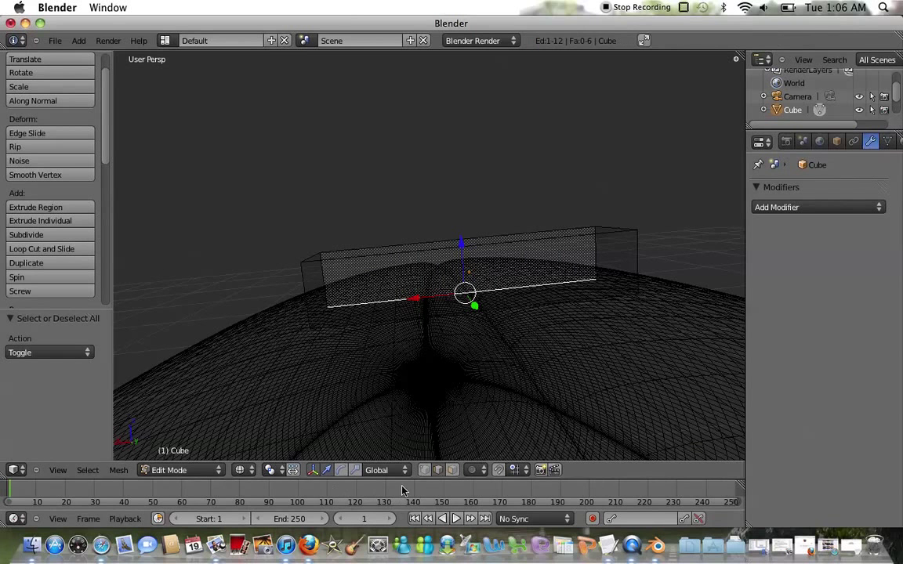
{"action": "left_click", "coordinate": [453, 469]}
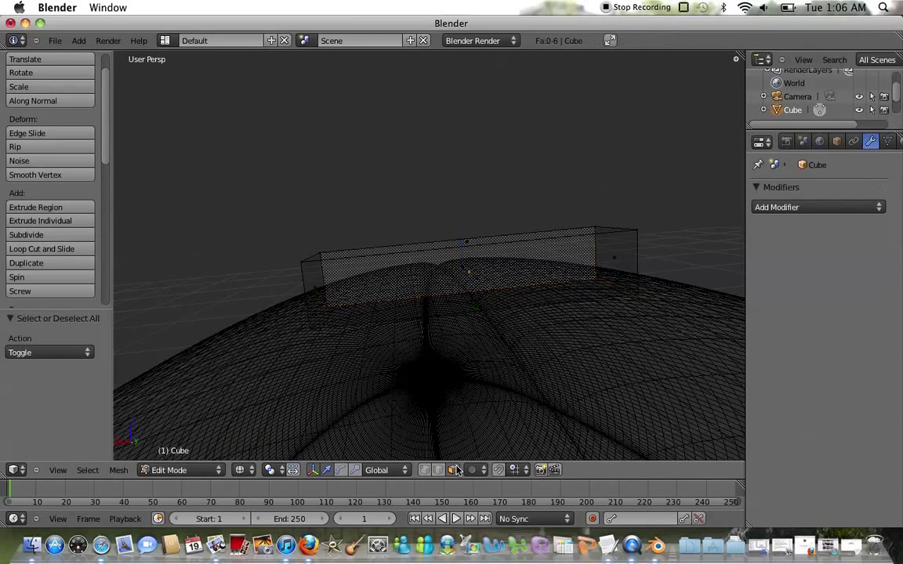
{"action": "middle_click_drag", "start_coordinate": [472, 280], "coordinate": [472, 280]}
{"action": "right_click", "coordinate": [403, 264]}
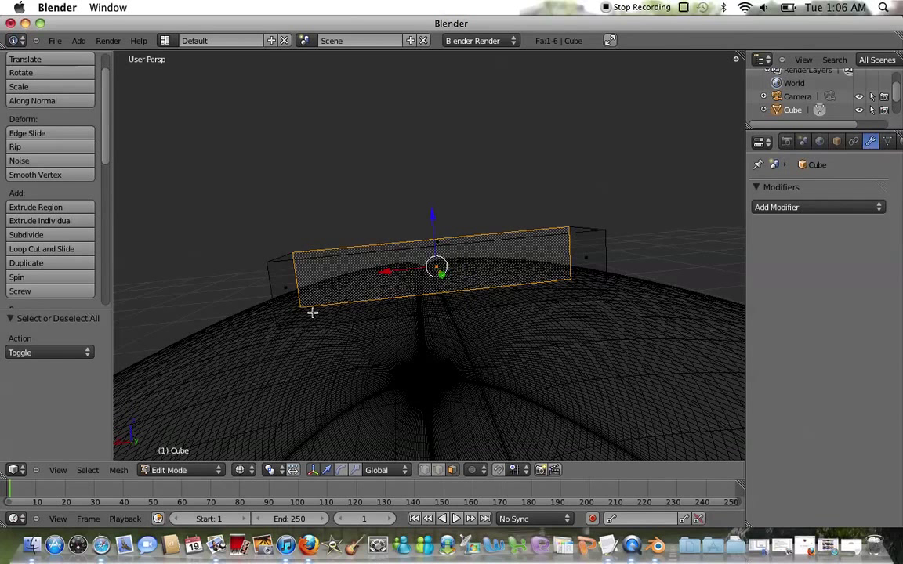
Try Rip on all of the bar's faces, and again on its long side face alone.
{"action": "key", "text": "a"}
{"action": "key", "text": "a"}
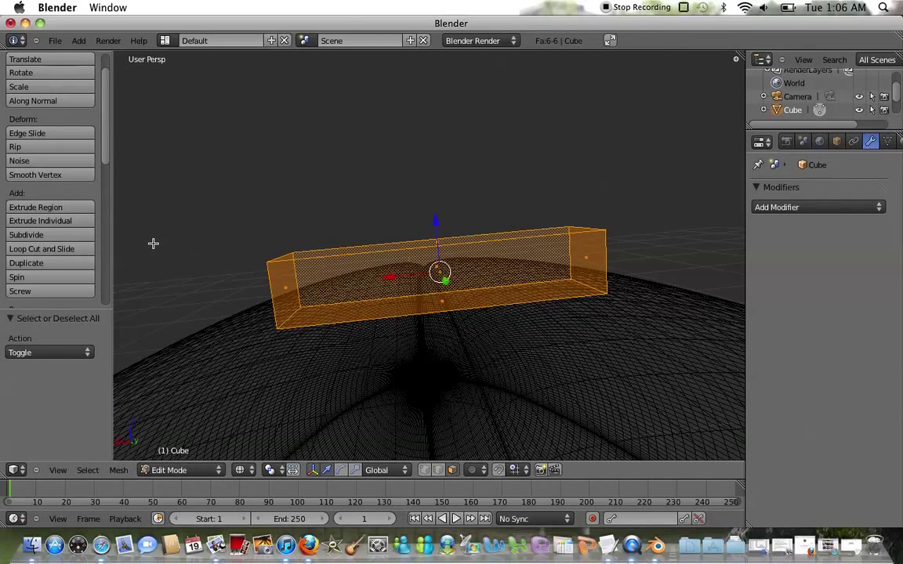
{"action": "left_click", "coordinate": [18, 146]}
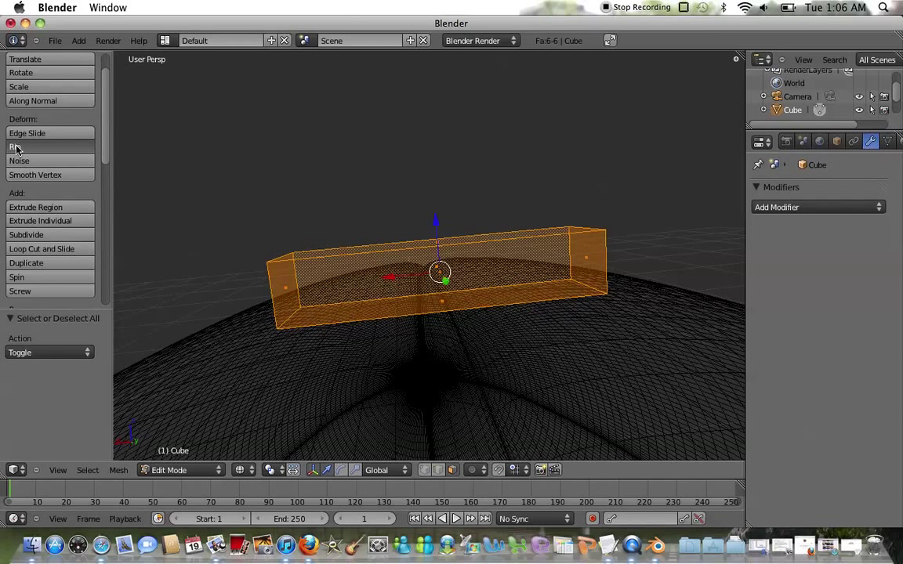
{"action": "right_click", "coordinate": [445, 267]}
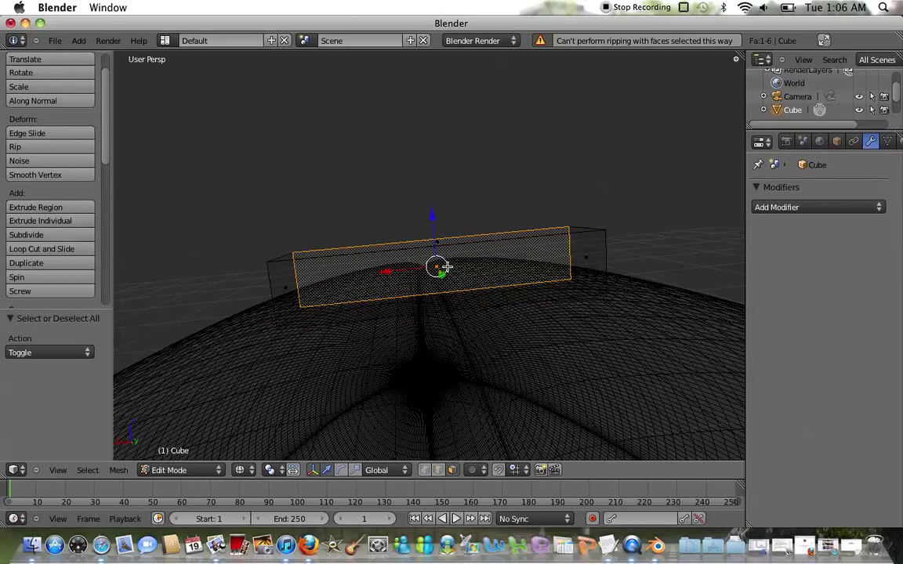
{"action": "left_click", "coordinate": [13, 148]}
Examine from the tip and the side how the bar's long face sits against the ball's top surface.
{"action": "scroll", "coordinate": [416, 282], "scroll_direction": "up", "scroll_amount": 5}
{"action": "scroll", "coordinate": [416, 282], "scroll_direction": "up", "scroll_amount": 2, "text": "shift"}
{"action": "scroll", "coordinate": [416, 282], "scroll_direction": "down", "scroll_amount": 6, "text": "shift"}
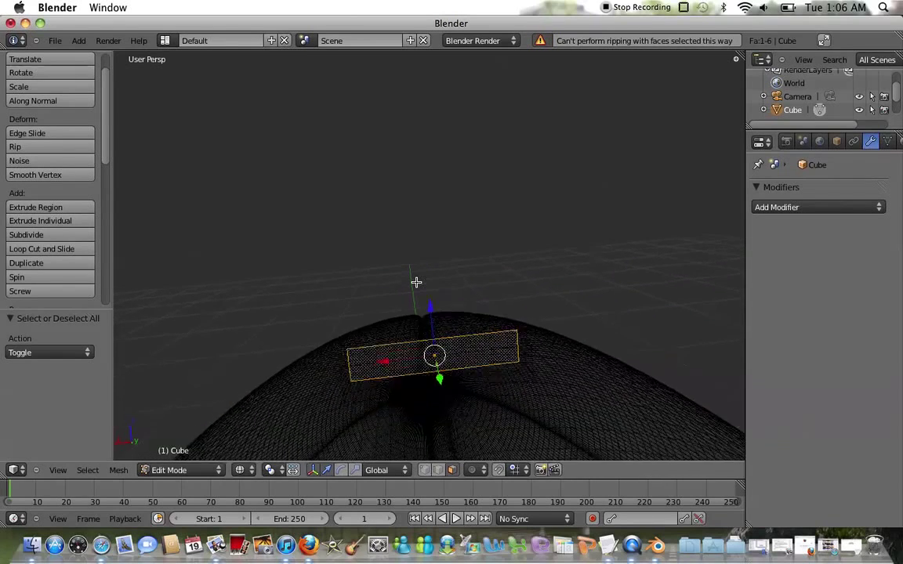
{"action": "scroll", "coordinate": [416, 283], "scroll_direction": "up", "scroll_amount": 3, "text": "shift"}
{"action": "scroll", "coordinate": [416, 282], "scroll_direction": "down", "scroll_amount": 2, "text": "shift"}
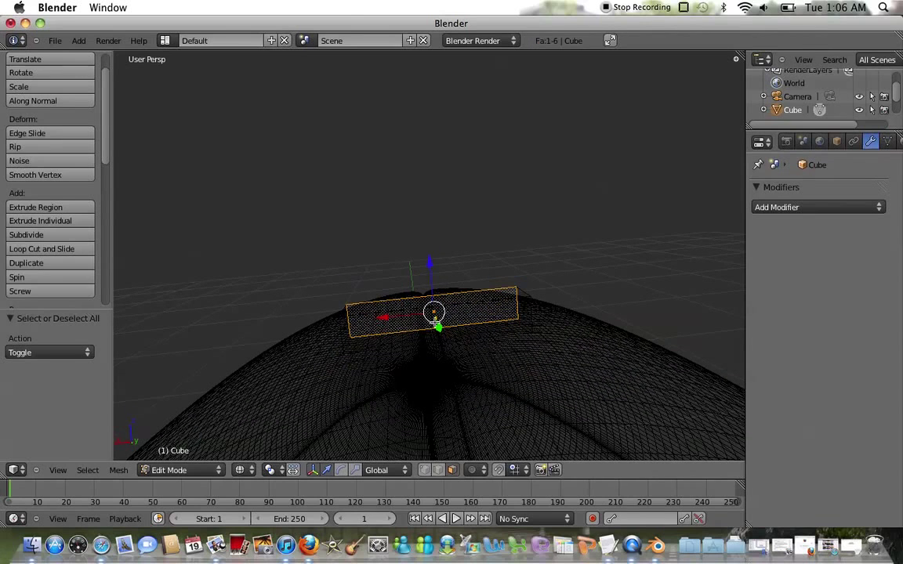
{"action": "scroll", "coordinate": [429, 301], "scroll_direction": "left", "scroll_amount": 8}
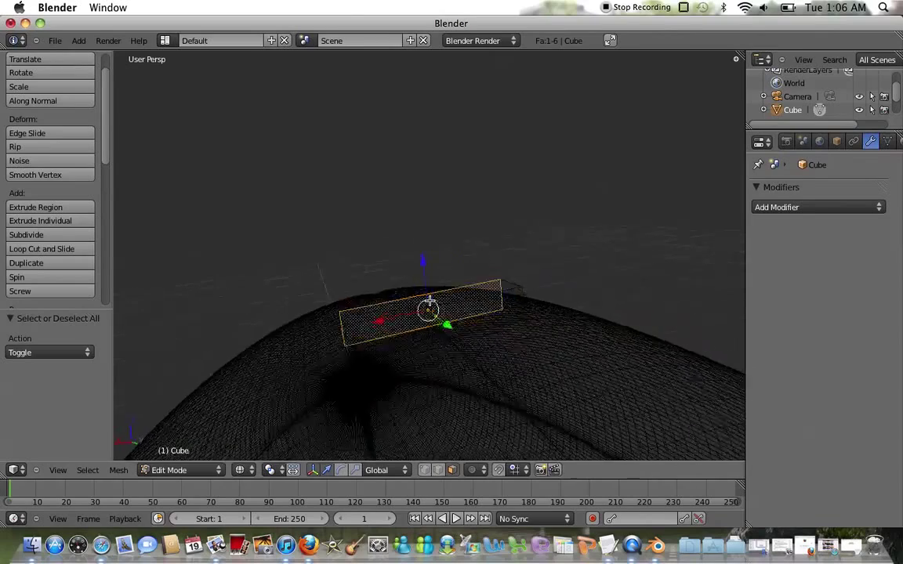
{"action": "scroll", "coordinate": [430, 301], "scroll_direction": "left", "scroll_amount": 2}
{"action": "scroll", "coordinate": [430, 301], "scroll_direction": "up", "scroll_amount": 2, "text": "shift"}
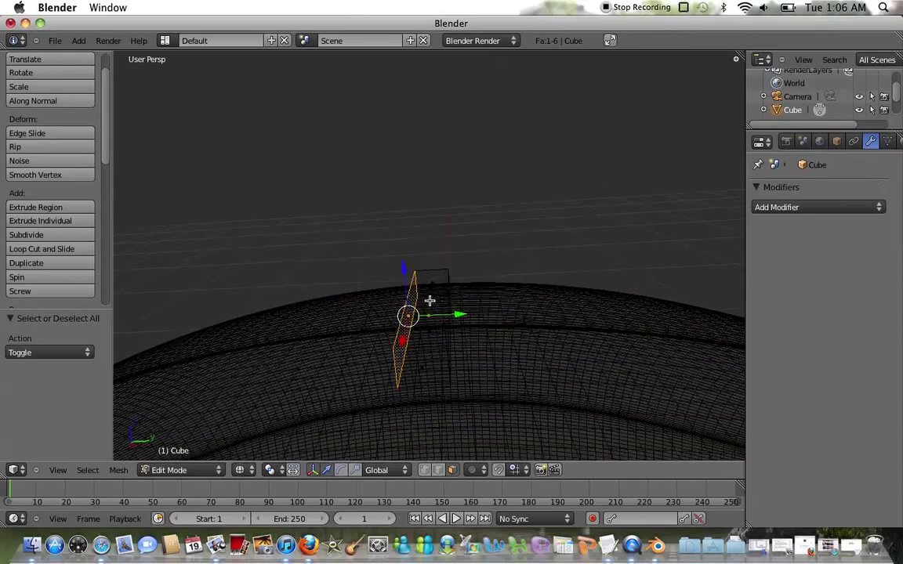
{"action": "scroll", "coordinate": [429, 300], "scroll_direction": "down", "scroll_amount": 2}
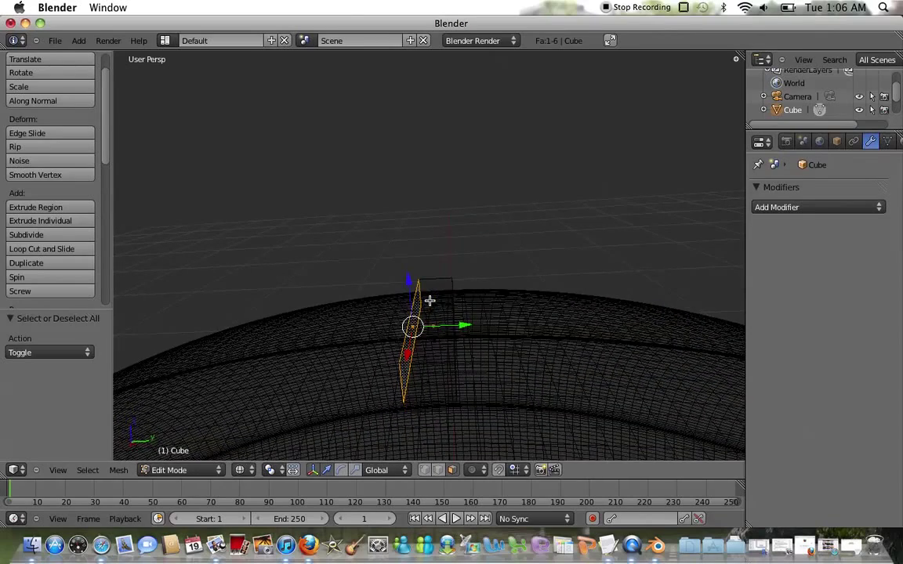
Replace the side face selection with all faces of the thin bar across the ball's top seam.
{"action": "key", "text": "a"}
{"action": "right_click", "coordinate": [431, 319]}
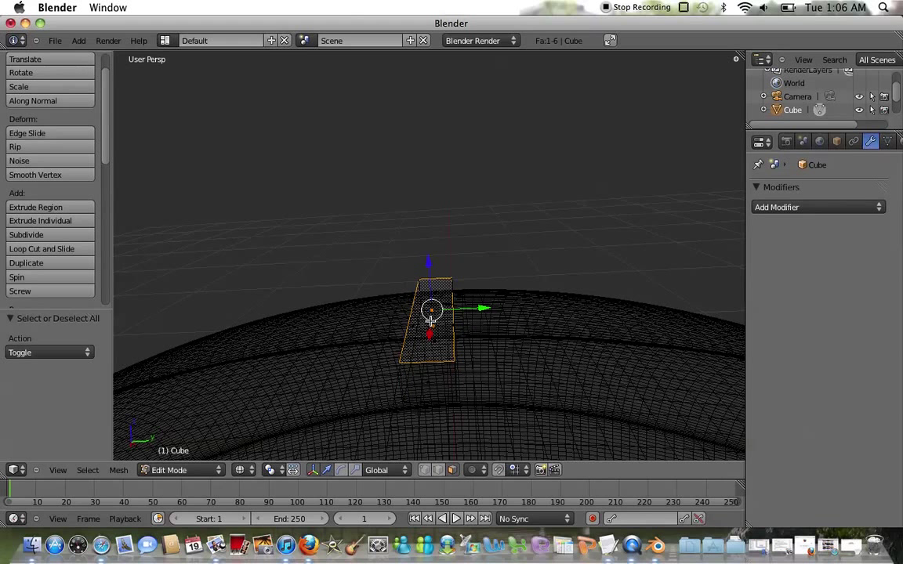
{"action": "key", "text": "a"}
{"action": "middle_click_drag", "start_coordinate": [388, 351], "coordinate": [437, 307]}
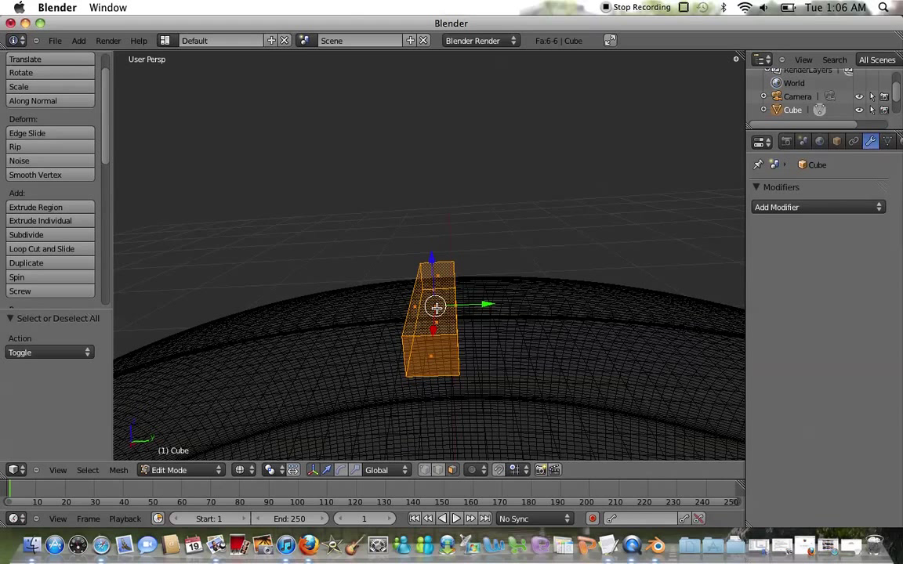
{"action": "key", "text": "e"}
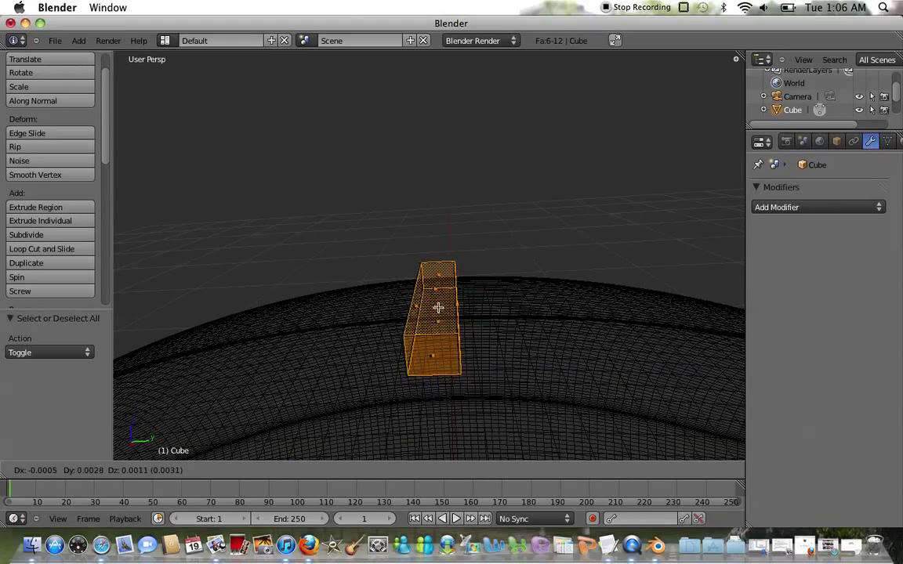
{"action": "left_click", "coordinate": [434, 307]}
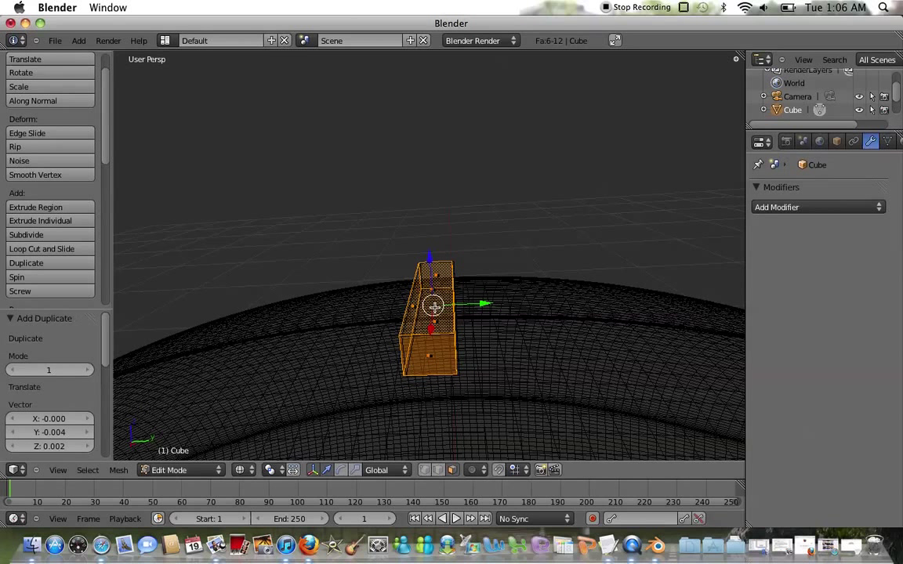
{"action": "key", "text": "ctrl+z"}
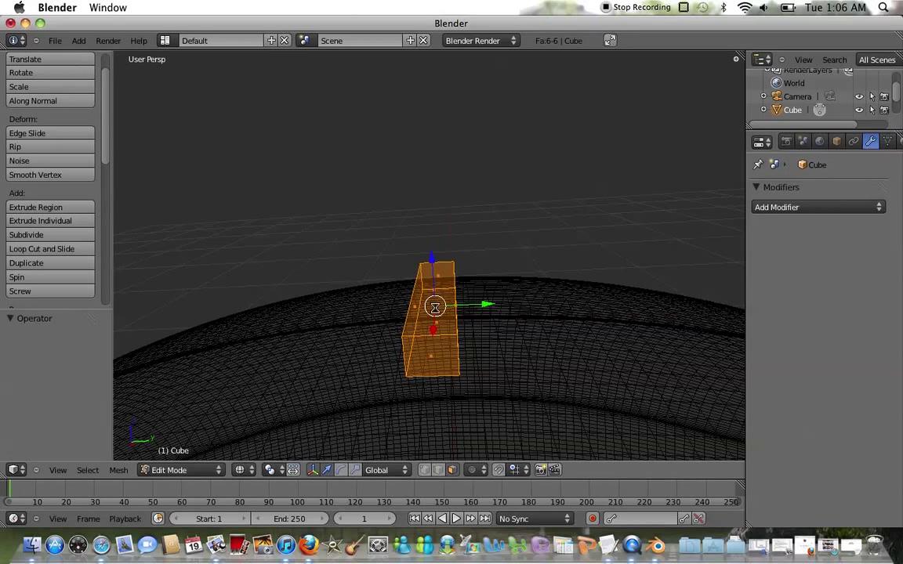
Duplicate the whole bar in place and, in the top view, move the copy about 0.212 along Y on the seam.
{"action": "key", "text": "shift+d"}
{"action": "left_click", "coordinate": [434, 308]}
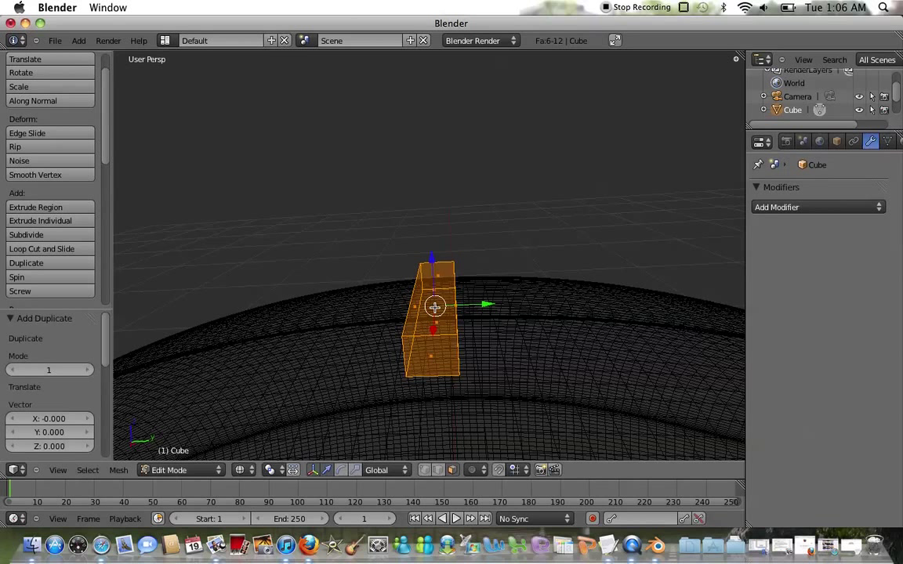
{"action": "left_click", "coordinate": [58, 470]}
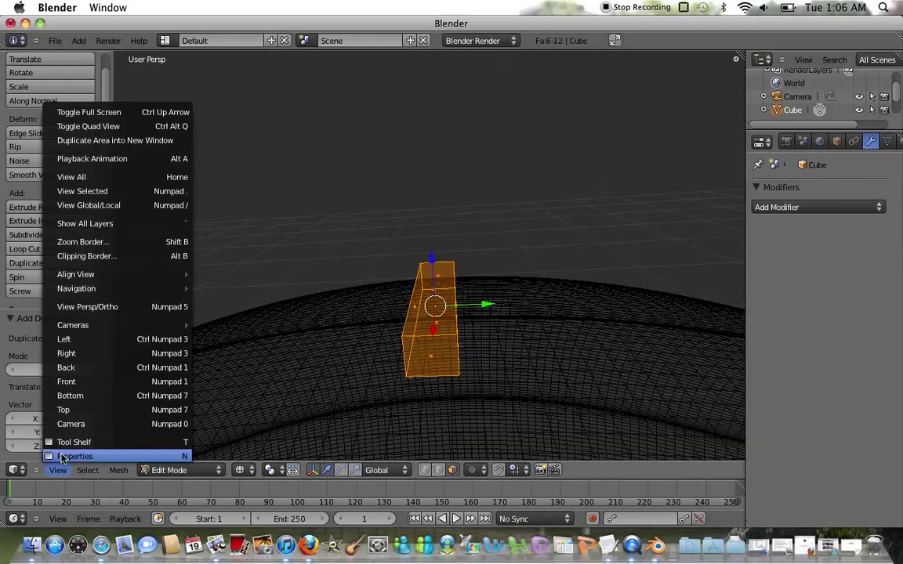
{"action": "left_click", "coordinate": [59, 409]}
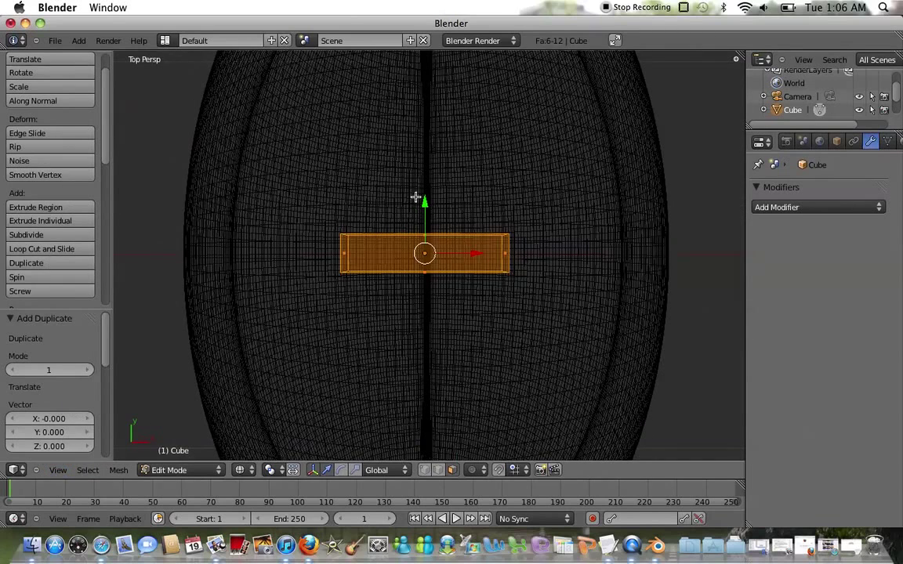
{"action": "left_click_drag", "start_coordinate": [424, 202], "coordinate": [427, 106]}
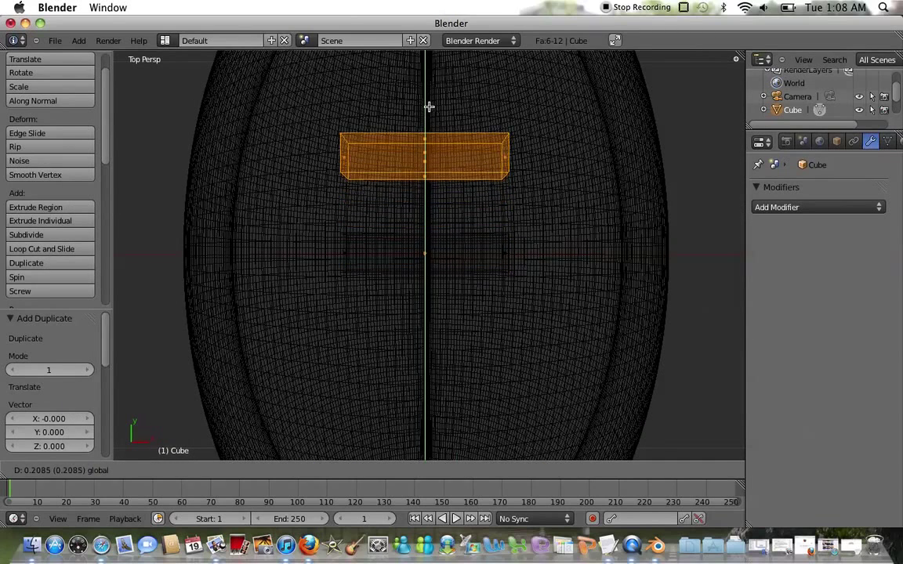
Switch the display to solid shading and duplicate the offset bar in place for a third lace.
{"action": "key", "text": "z"}
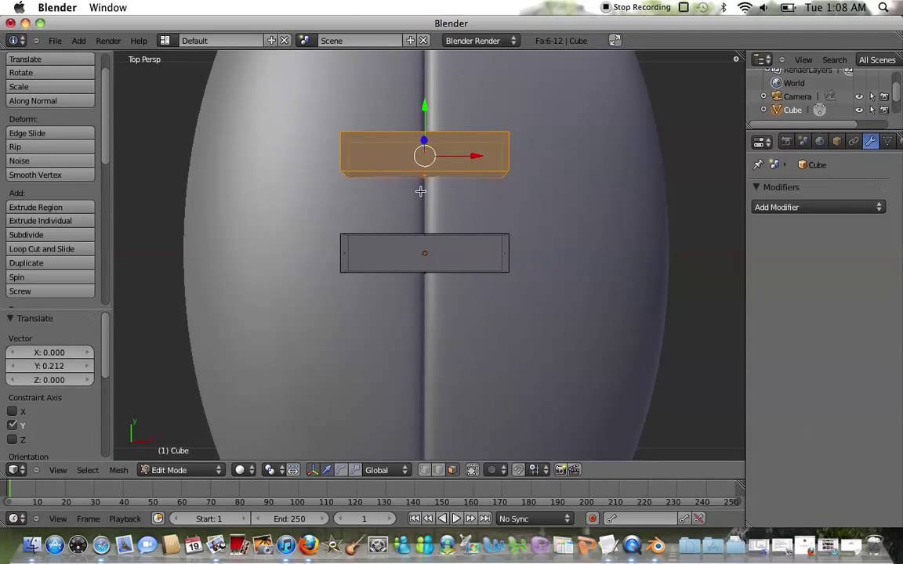
{"action": "key", "text": "shift+d"}
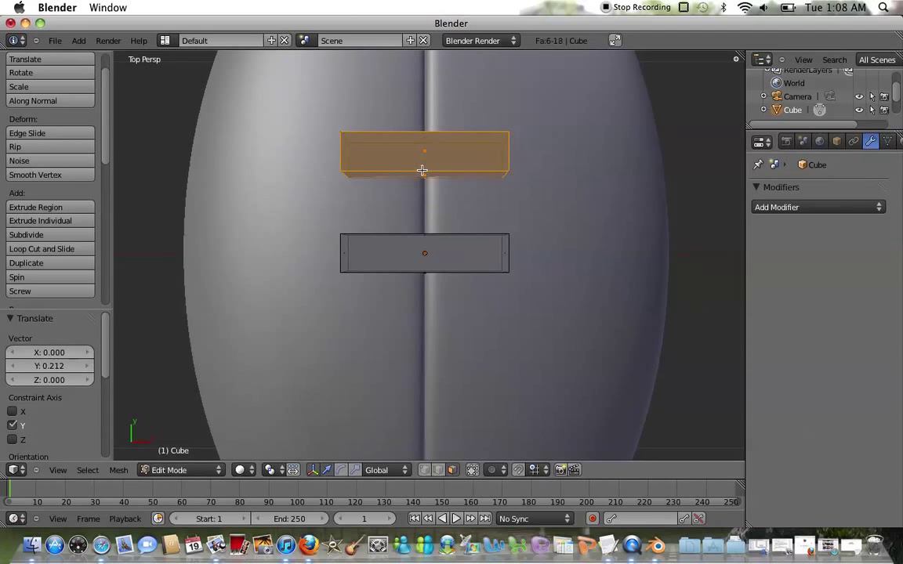
{"action": "right_click", "coordinate": [422, 170]}
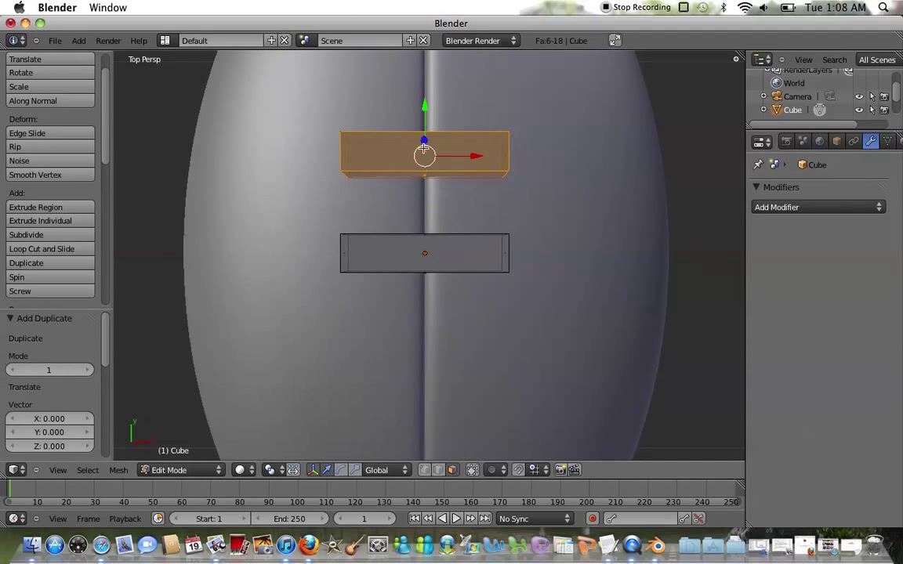